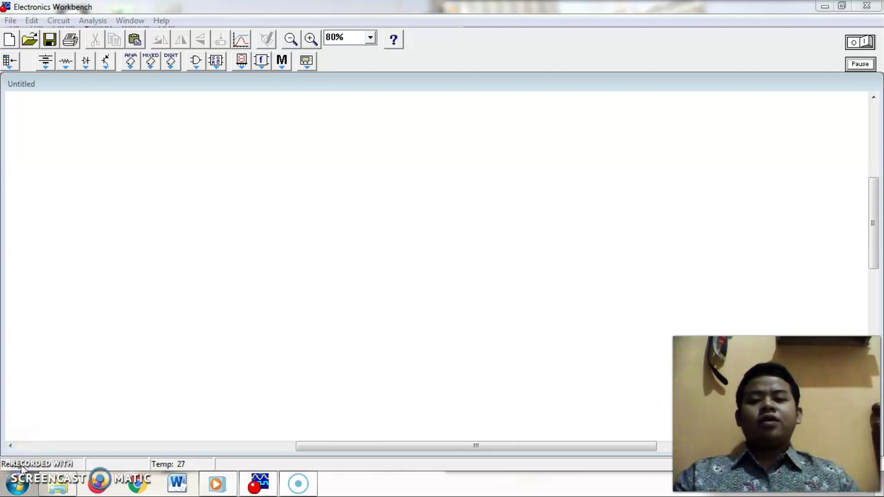
Place a ground symbol from the Sources parts on the blank schematic.
click(46, 61)
drag(53, 117, 79, 243)
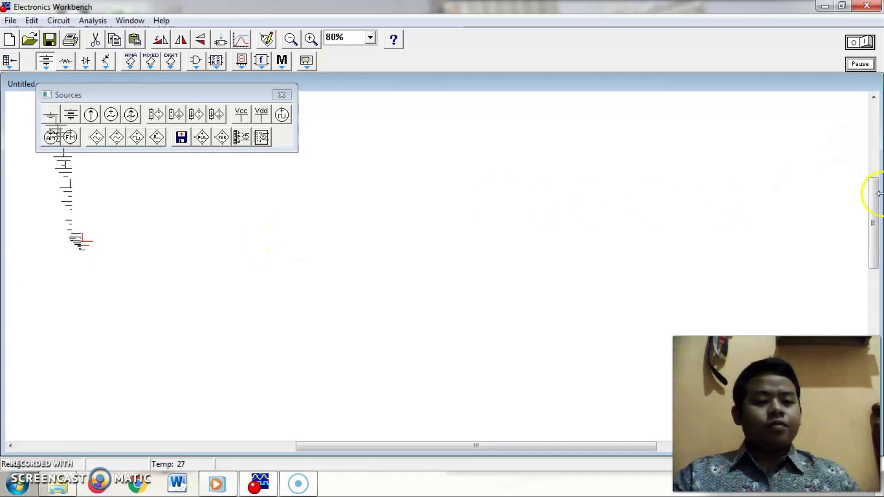
scroll(874, 195, up, 3)
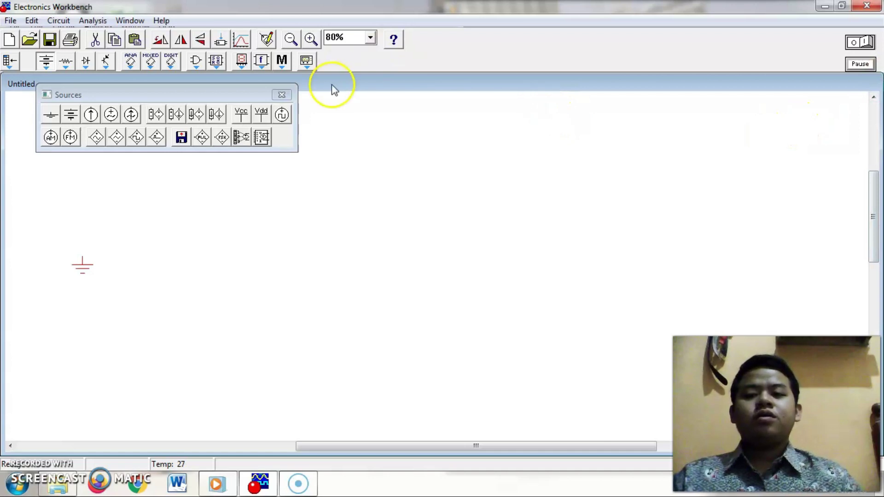
Add a +Vdd supply above and right of the ground, and a clock source below the supply.
drag(261, 114, 145, 198)
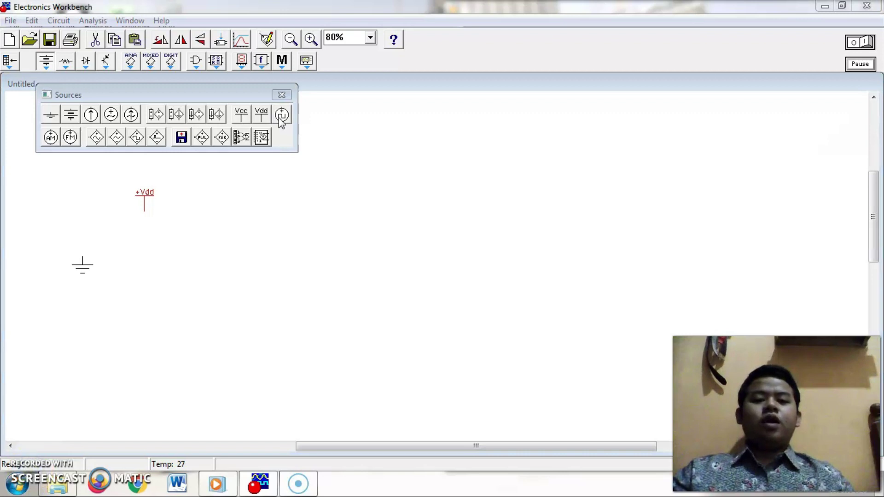
drag(279, 117, 183, 266)
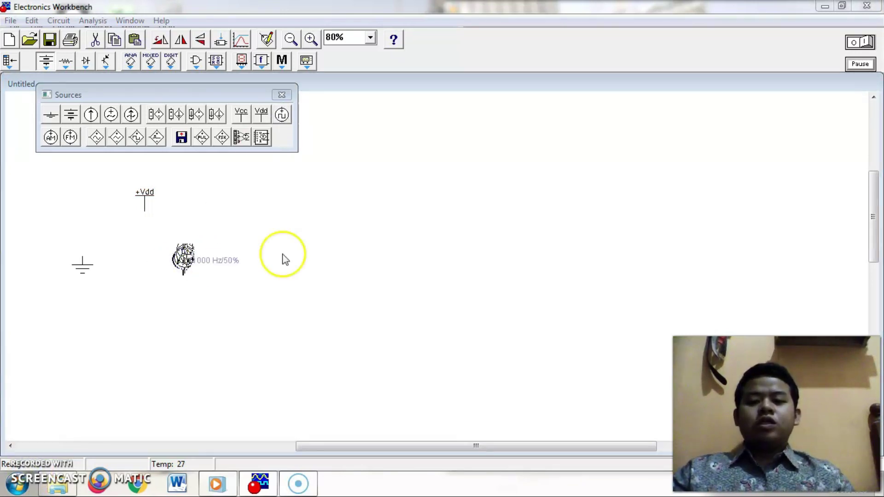
click(872, 220)
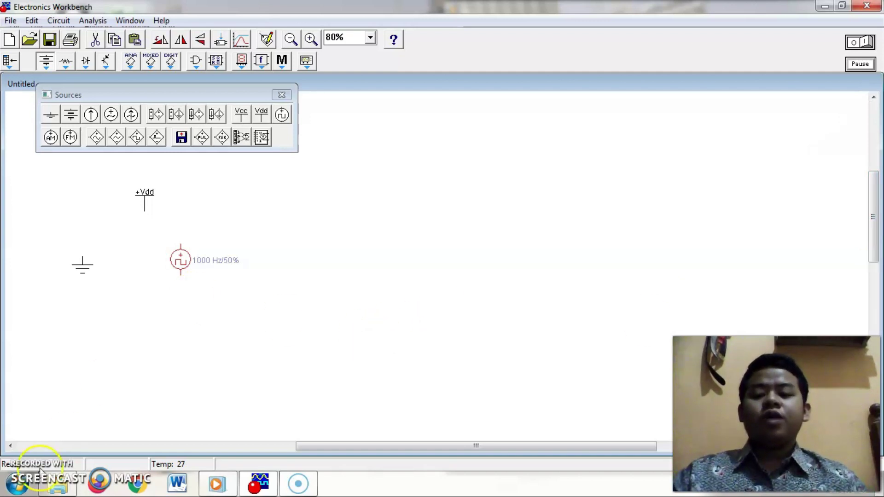
Place a switch from the Basic parts to the upper right of the clock source.
click(66, 61)
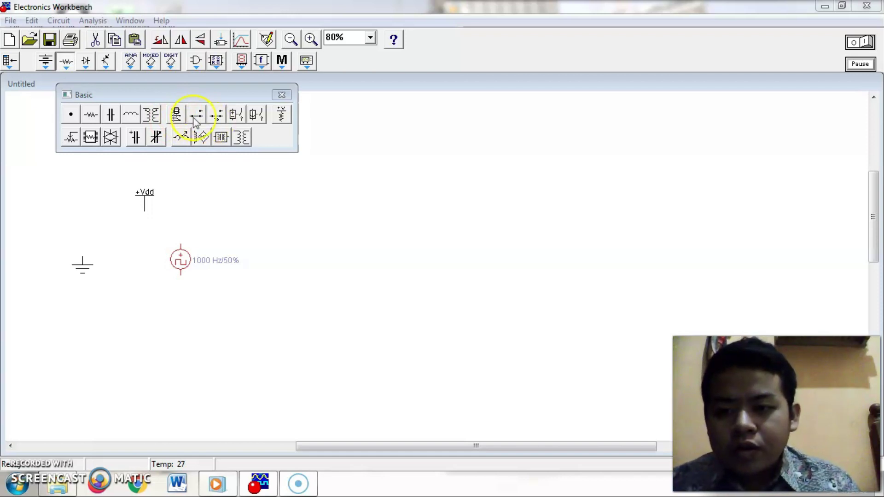
drag(194, 118, 285, 226)
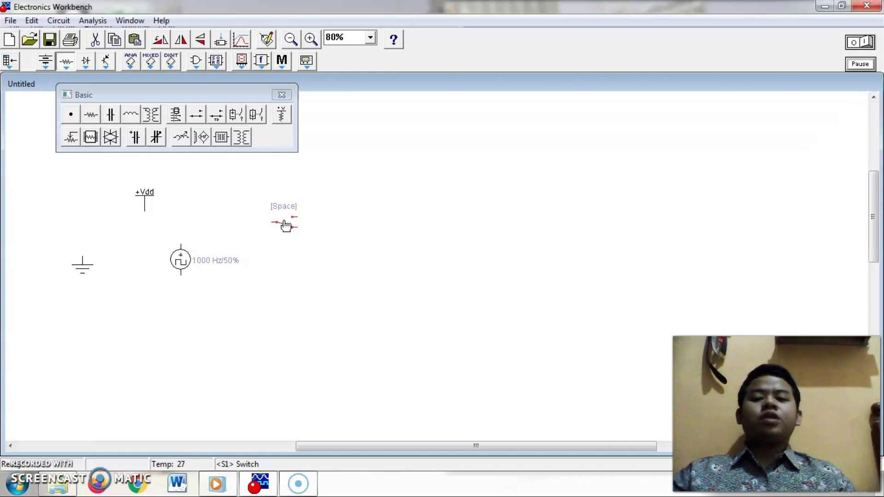
click(169, 320)
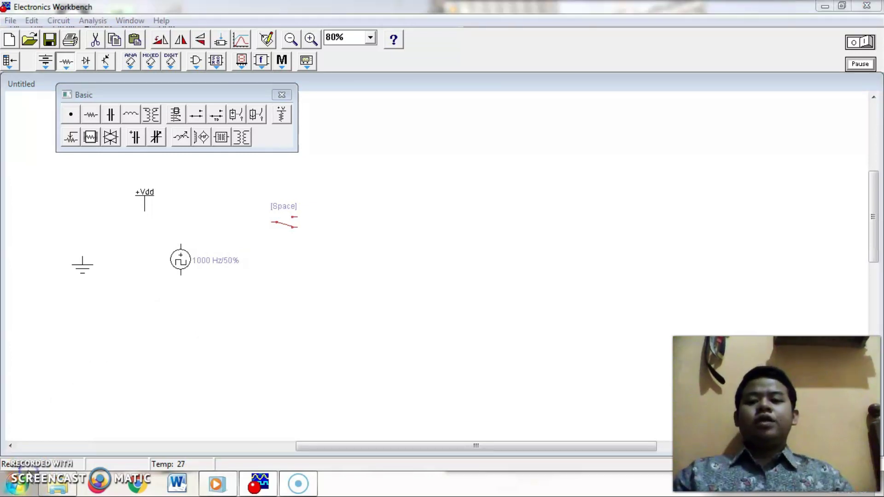
Insert a 74192 (Sync BCD Up/Down Counter) from the 741xx series of digital ICs.
click(171, 60)
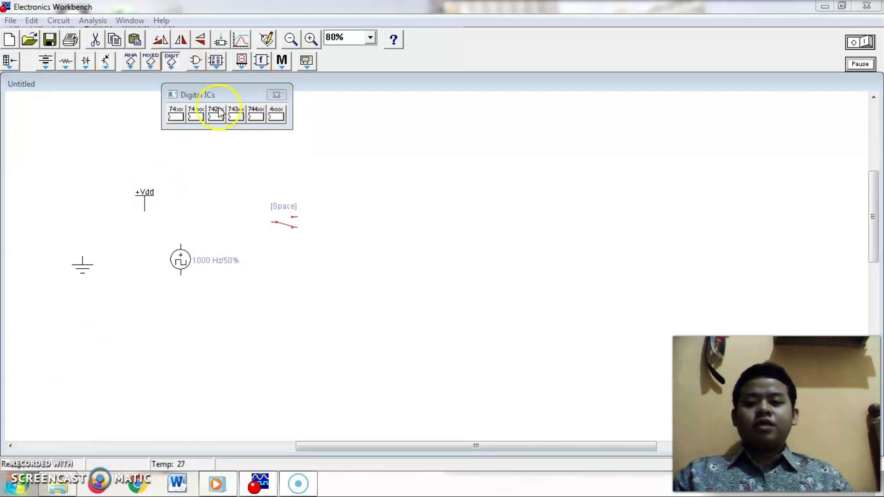
drag(205, 115, 323, 169)
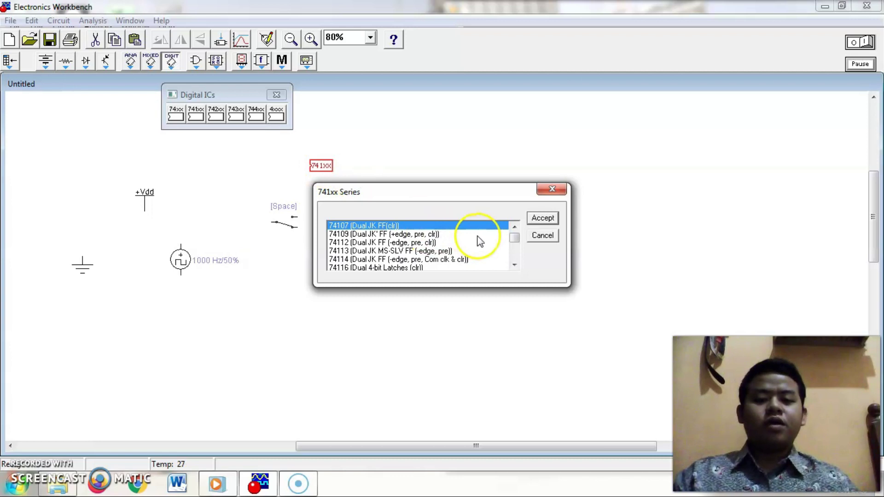
drag(516, 243, 514, 255)
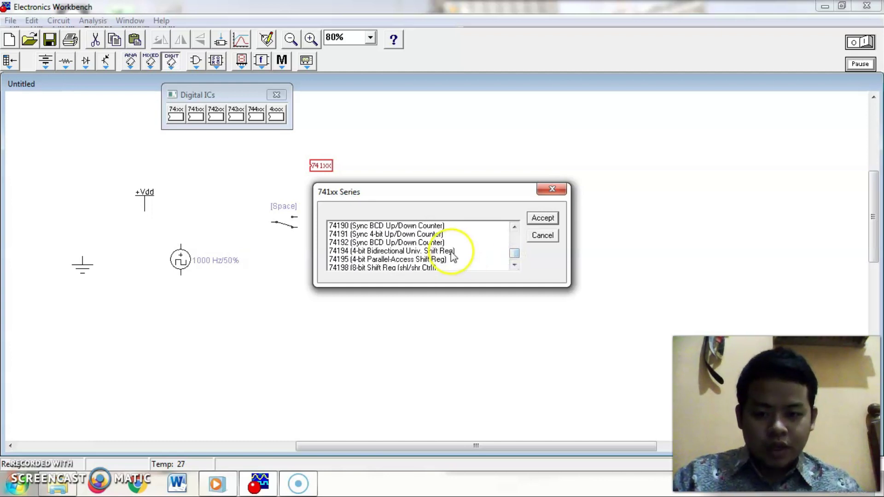
click(428, 243)
click(533, 219)
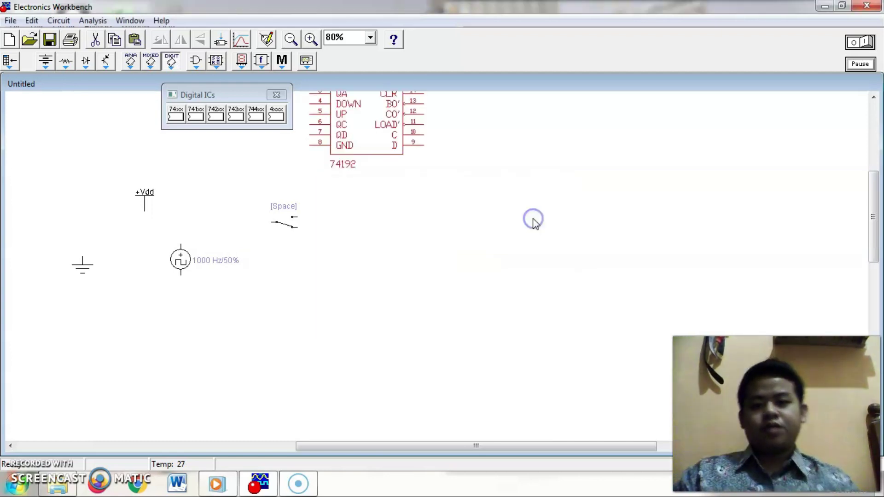
Move the 74192 counter down into the open area beside the switch and close the Digital ICs parts.
drag(392, 143, 389, 293)
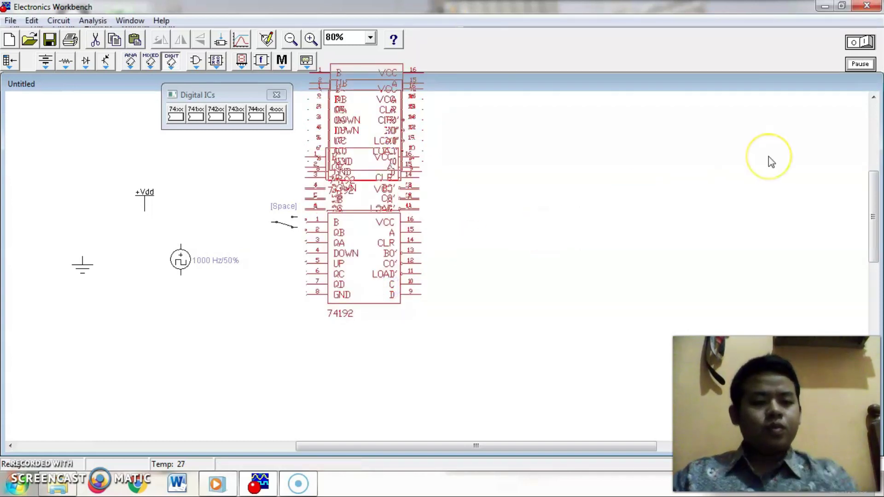
drag(874, 208, 873, 211)
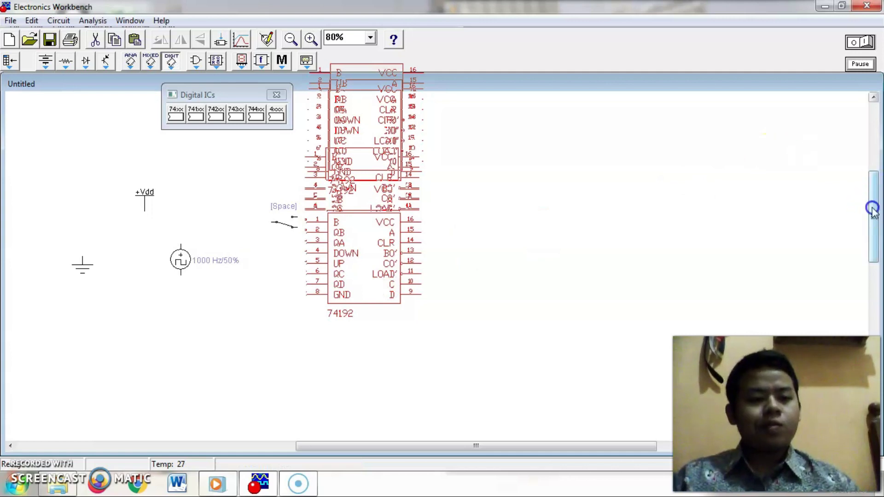
drag(364, 256, 373, 285)
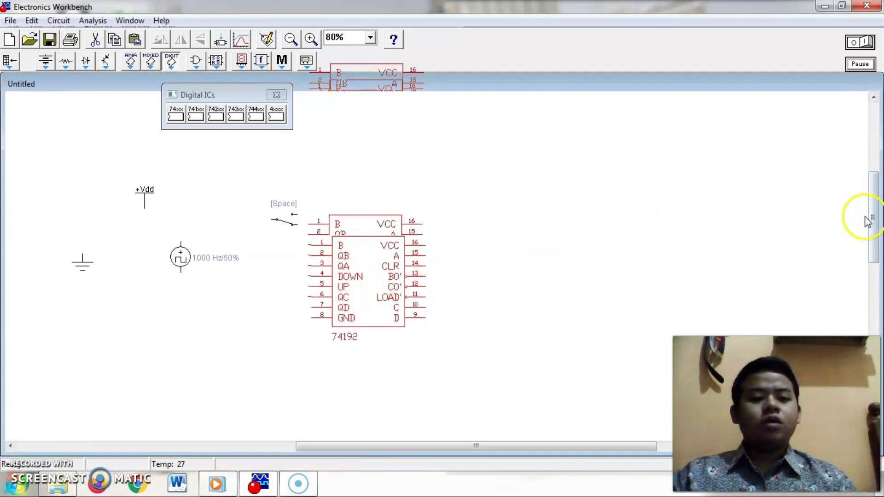
drag(871, 213, 870, 215)
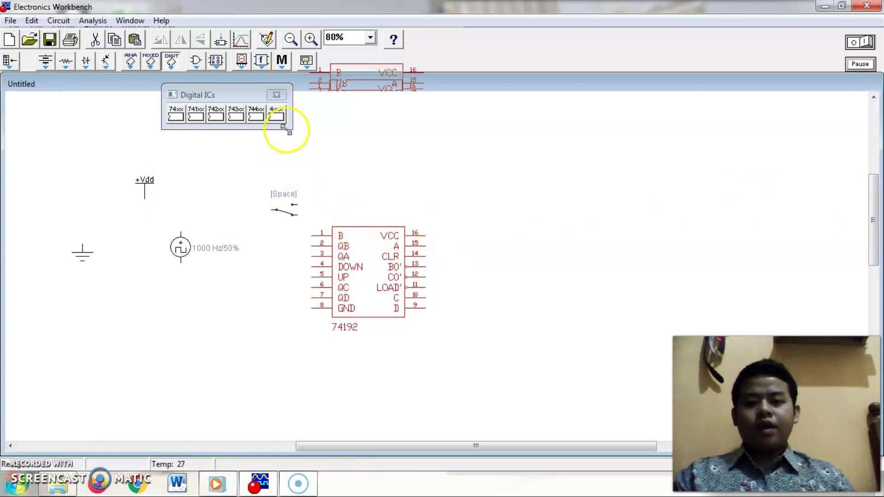
click(277, 95)
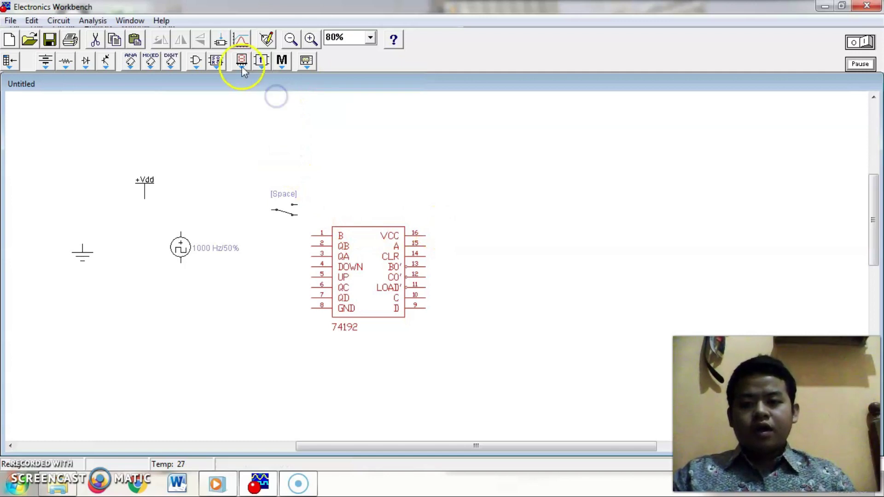
Place a decoded seven-segment display from the Indicators above the 74192 counter.
click(242, 60)
drag(372, 114, 415, 163)
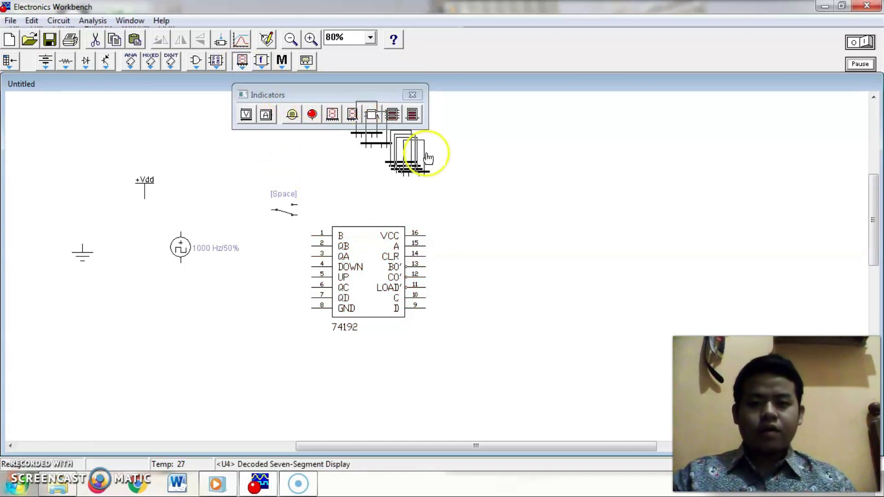
drag(877, 216, 875, 191)
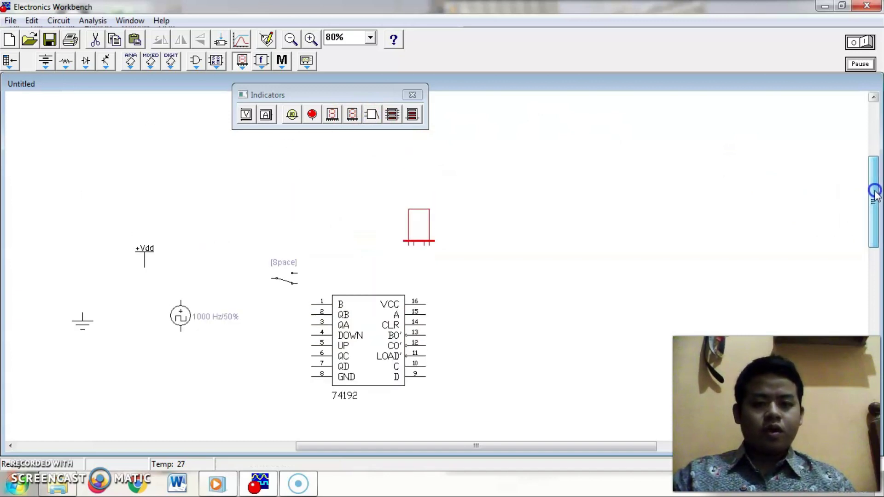
click(413, 95)
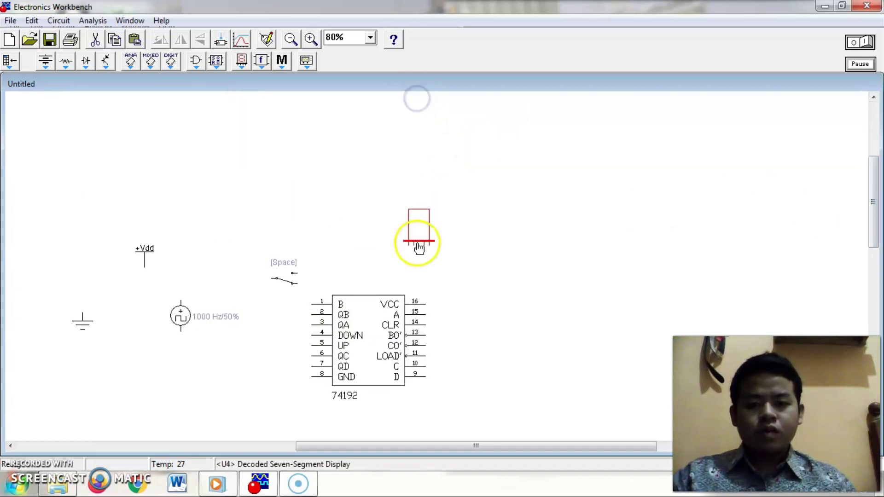
Examine the model and fault properties of the decoded seven-segment display.
double_click(419, 226)
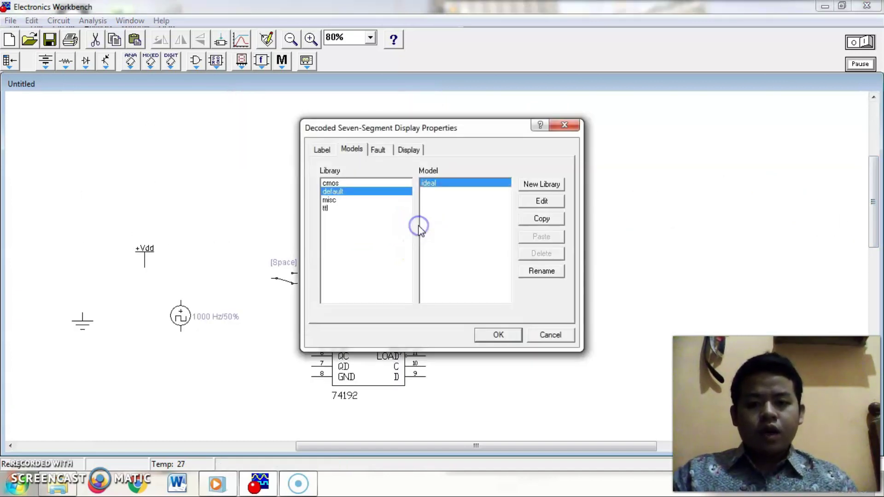
click(378, 150)
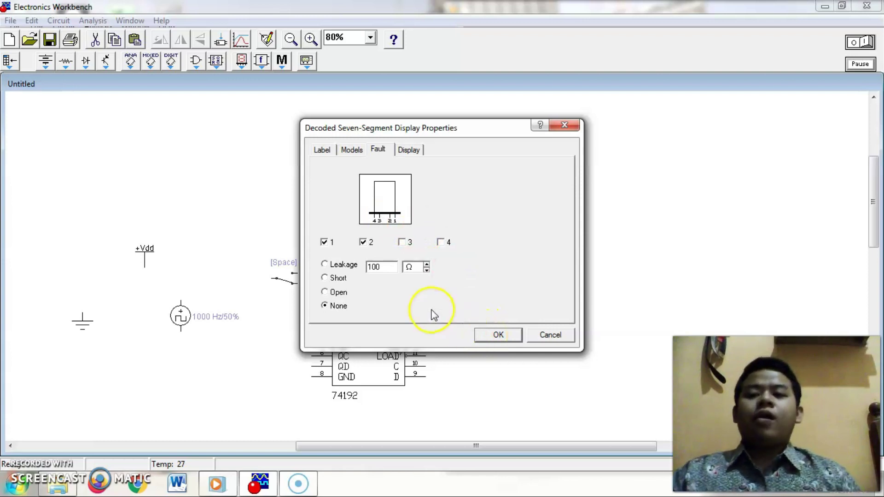
click(498, 335)
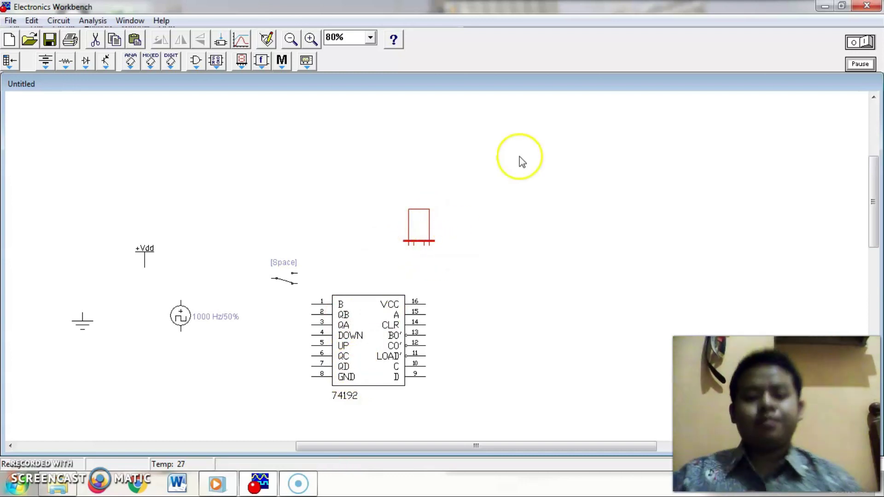
Place a red probe from the Indicators to the upper left of the seven-segment display.
click(241, 60)
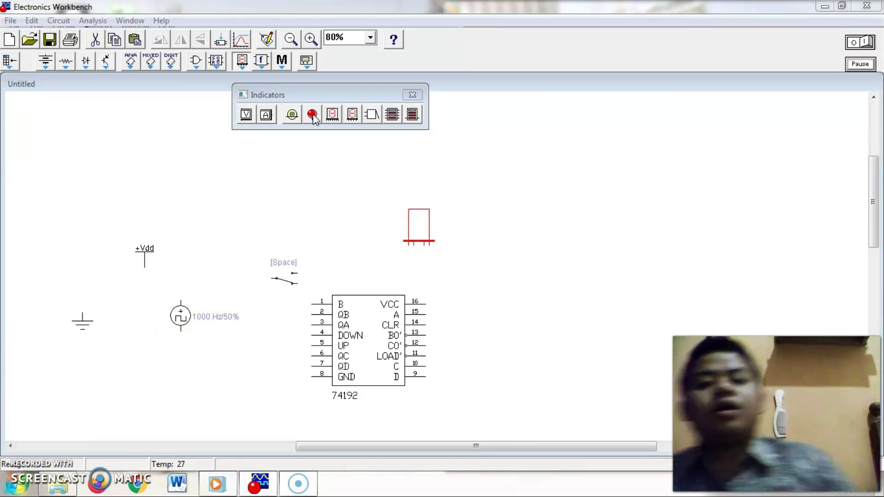
drag(312, 117, 325, 175)
drag(870, 192, 874, 193)
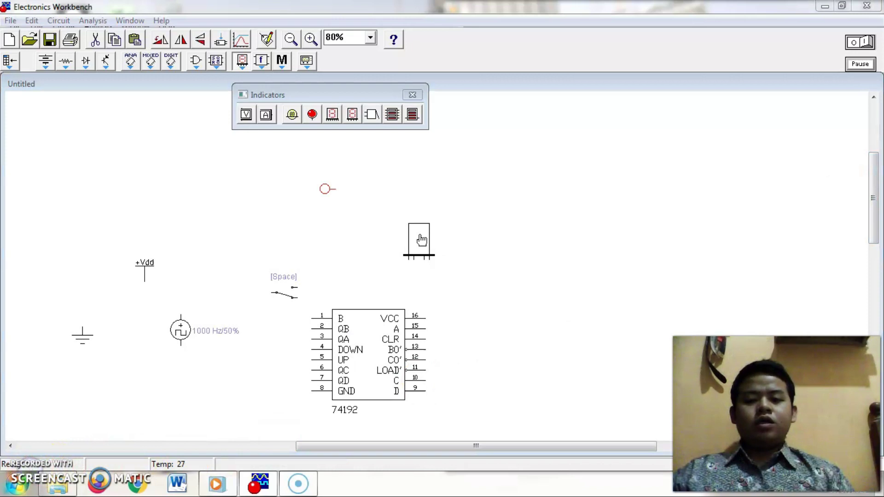
Review the pin numbering in the seven-segment display's fault properties once more.
double_click(420, 237)
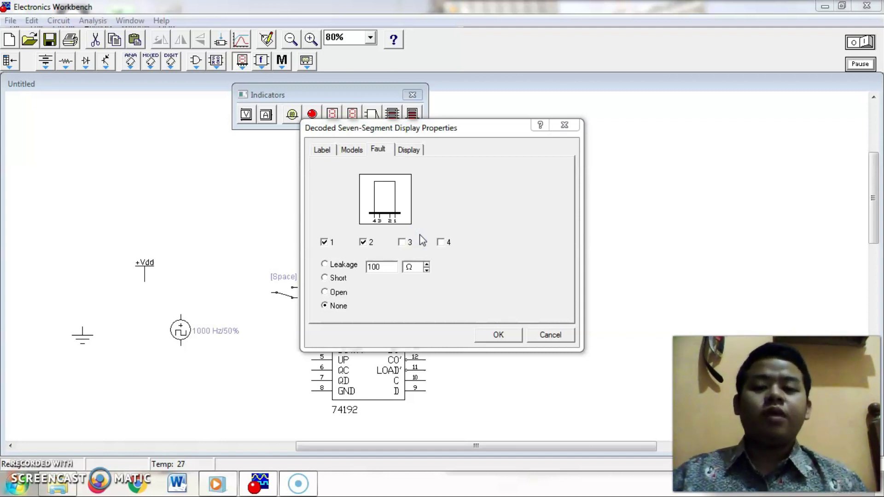
click(499, 335)
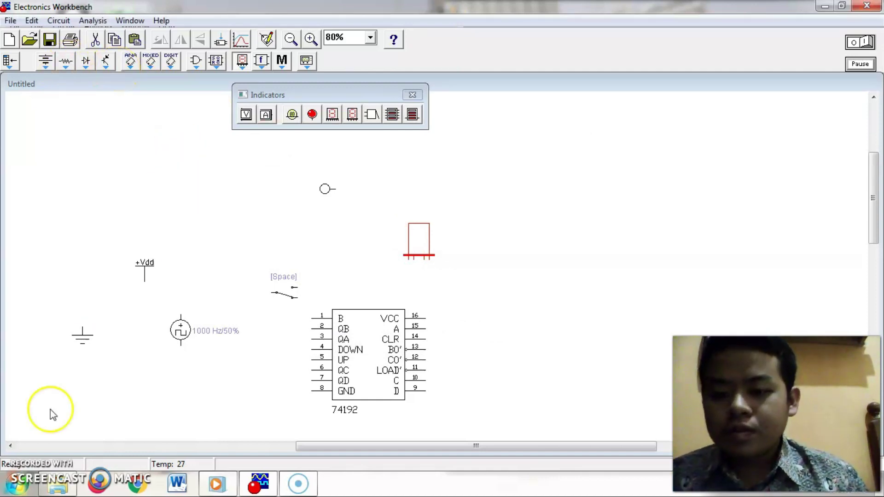
Place a 2-input AND gate from the Logic Gates between the +Vdd supply and the probe.
click(195, 61)
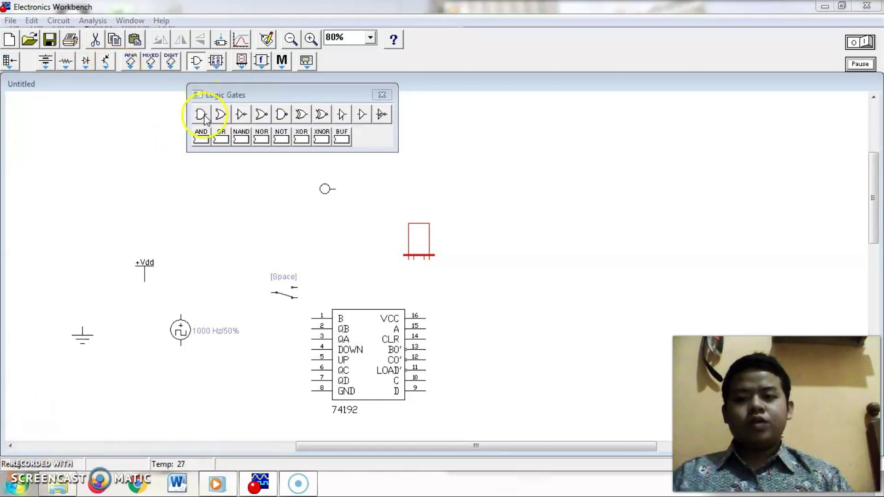
drag(203, 115, 227, 221)
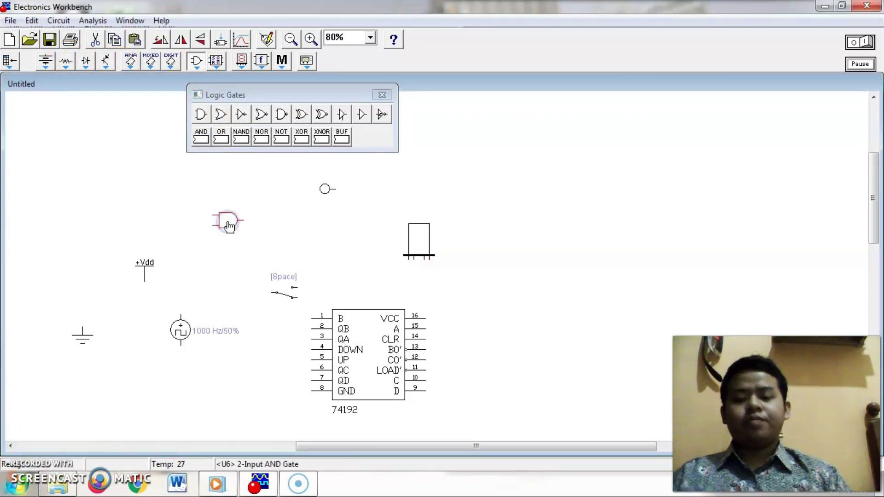
click(381, 94)
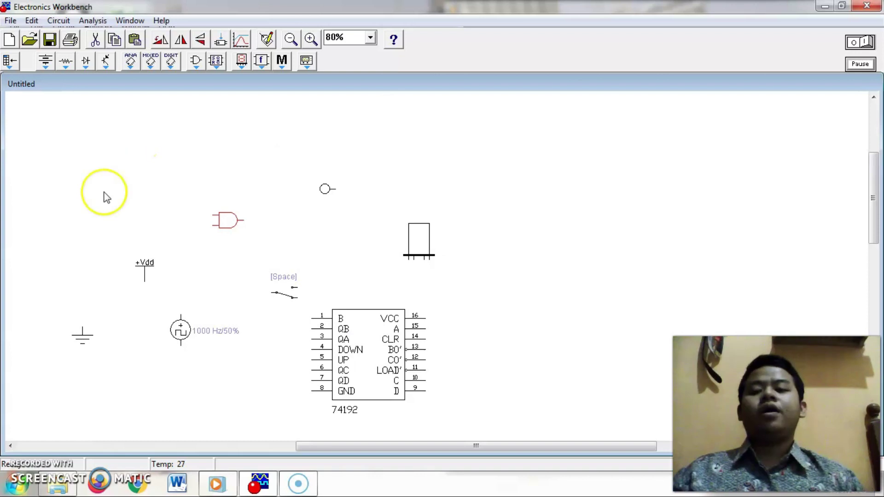
click(22, 465)
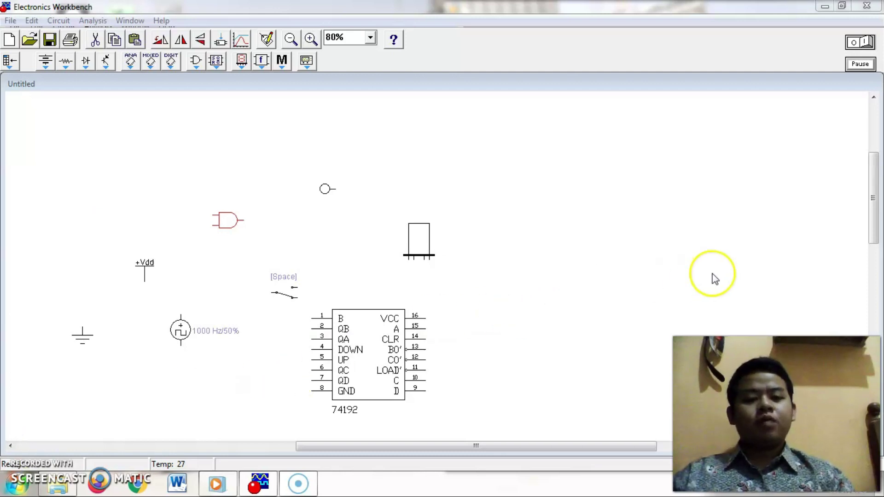
drag(873, 201, 875, 207)
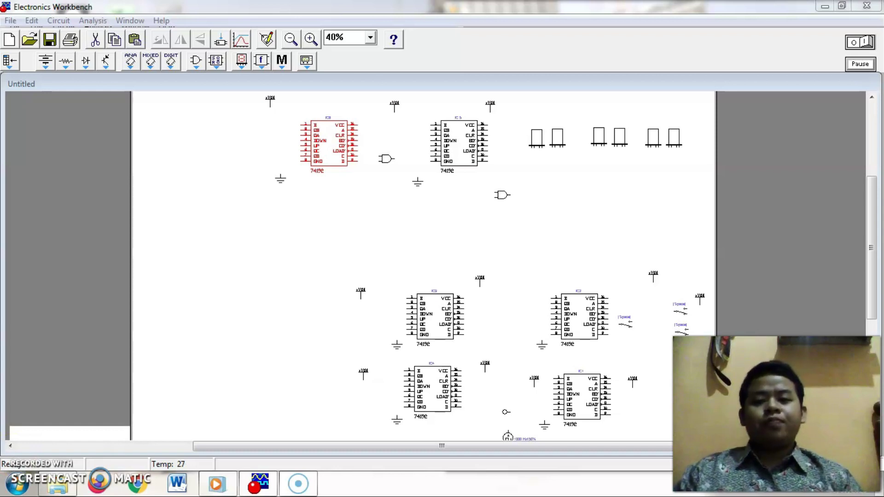
Place a text box above the first pair of seven-segment displays and enter the text JAM.
click(281, 61)
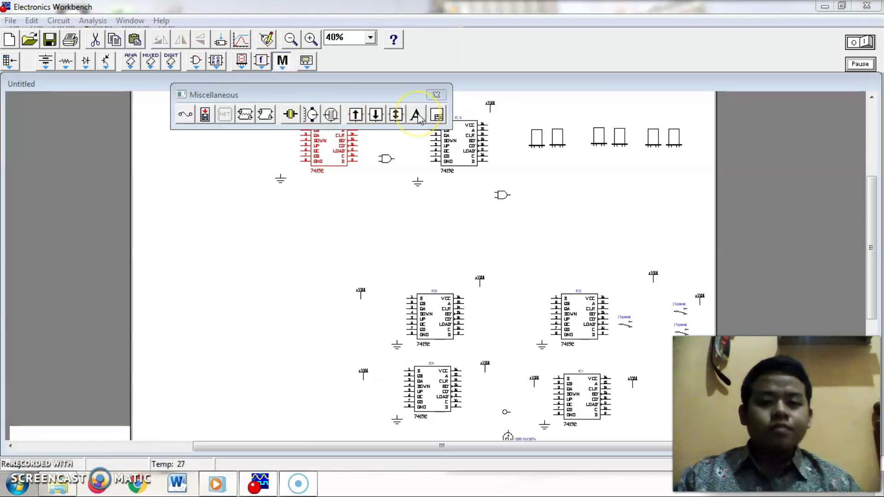
drag(418, 118, 545, 118)
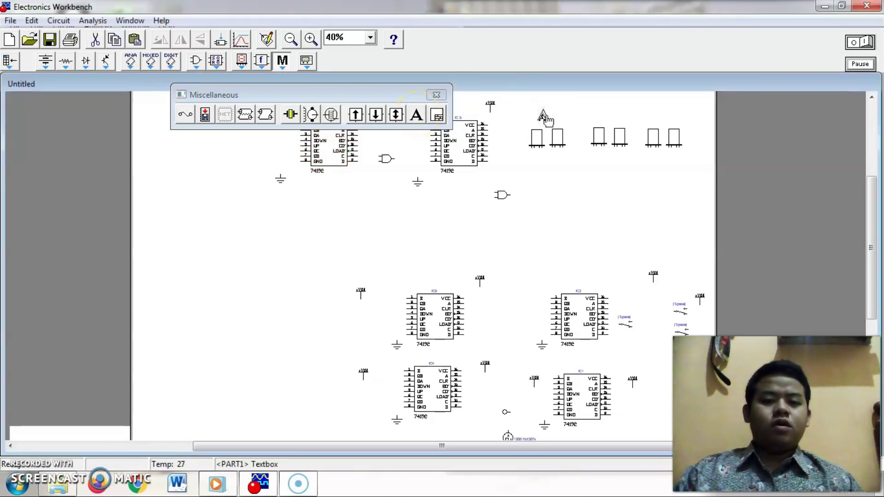
double_click(544, 118)
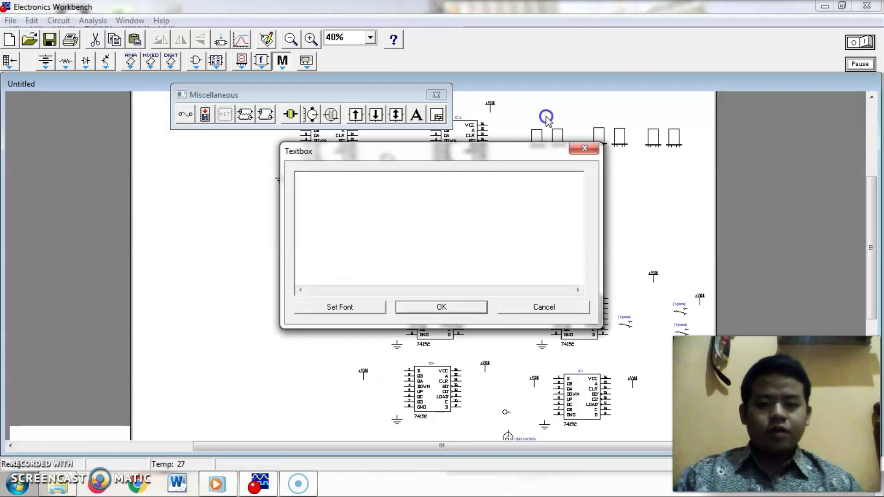
click(438, 202)
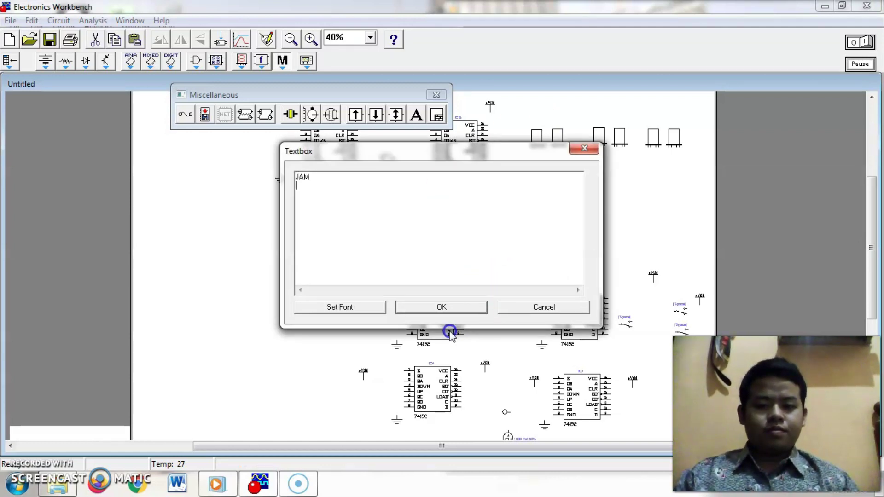
Set the JAM label's font to Arial Bold, size 26, and apply it to the text box.
click(368, 307)
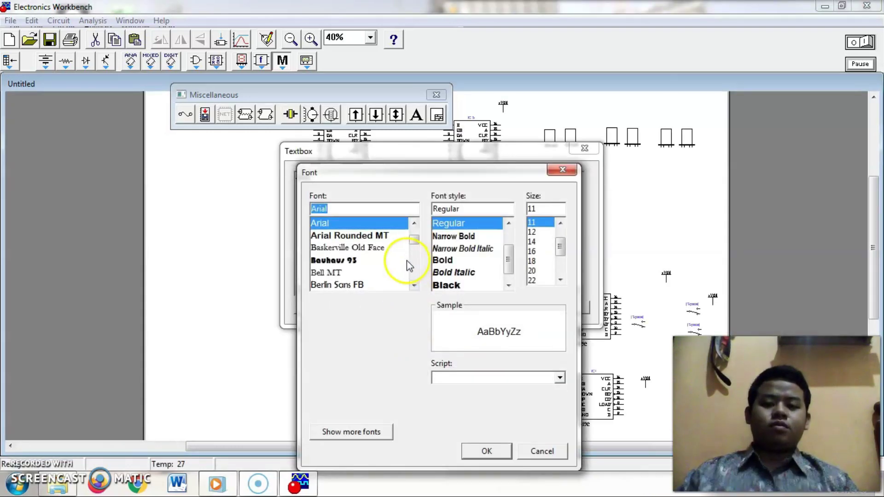
click(445, 260)
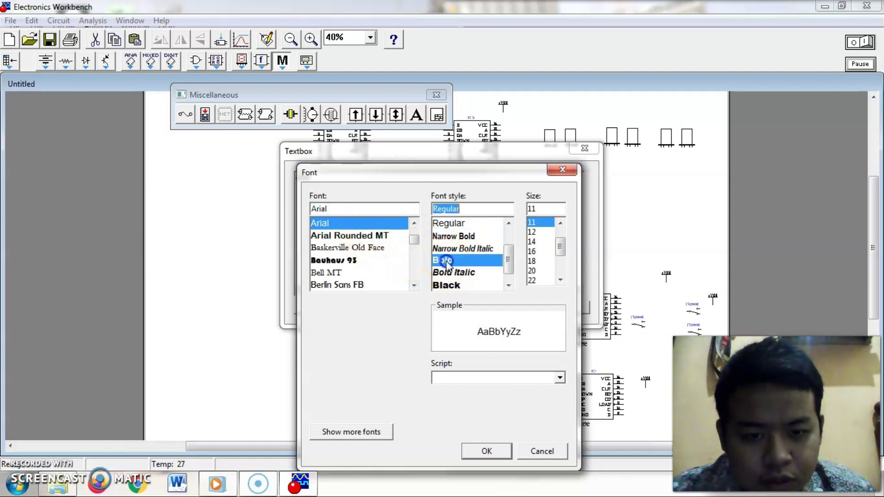
click(533, 280)
drag(560, 242, 560, 252)
click(538, 270)
click(538, 280)
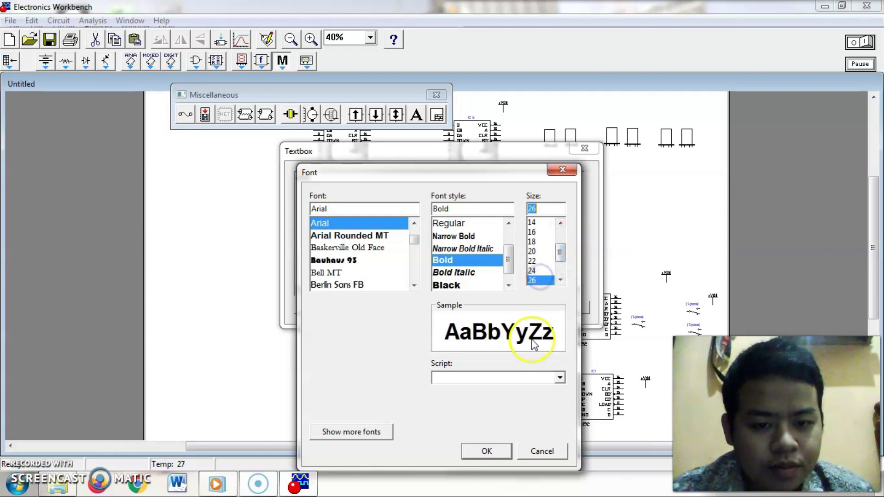
click(485, 451)
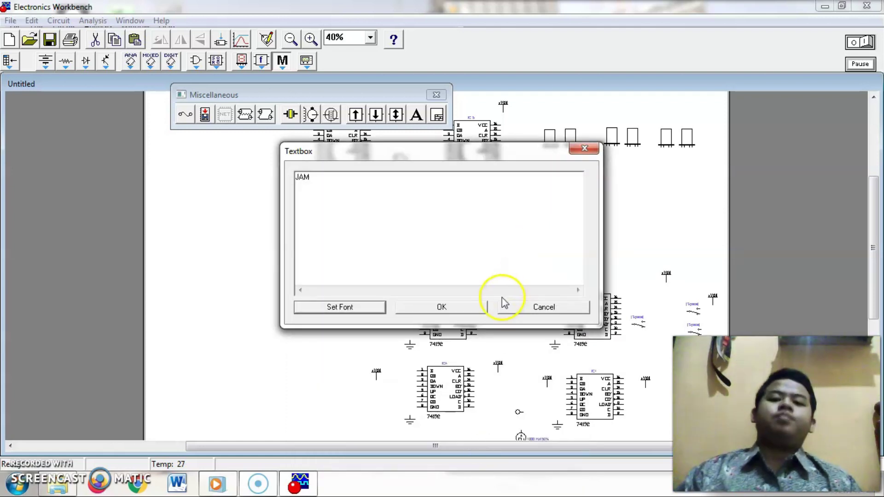
click(478, 313)
click(569, 114)
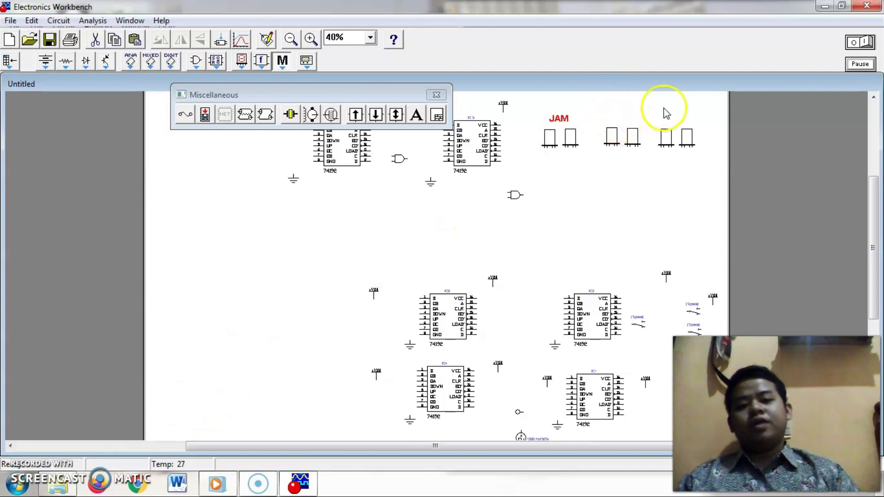
Examine the label and reference ID of counter IC3 and look over the placed components and display labels.
click(311, 38)
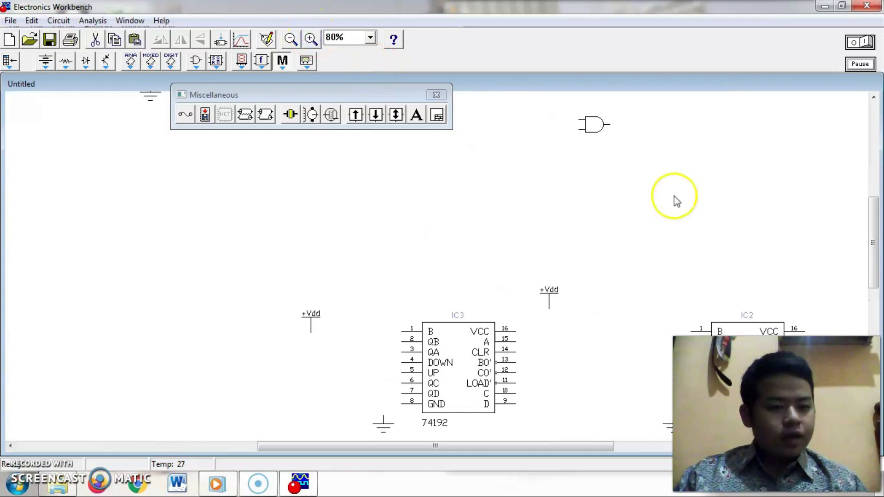
drag(871, 222, 872, 236)
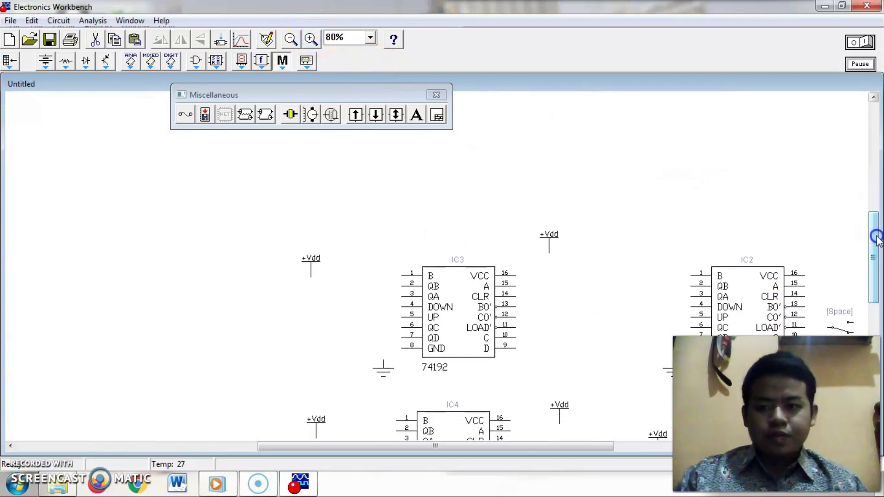
double_click(451, 317)
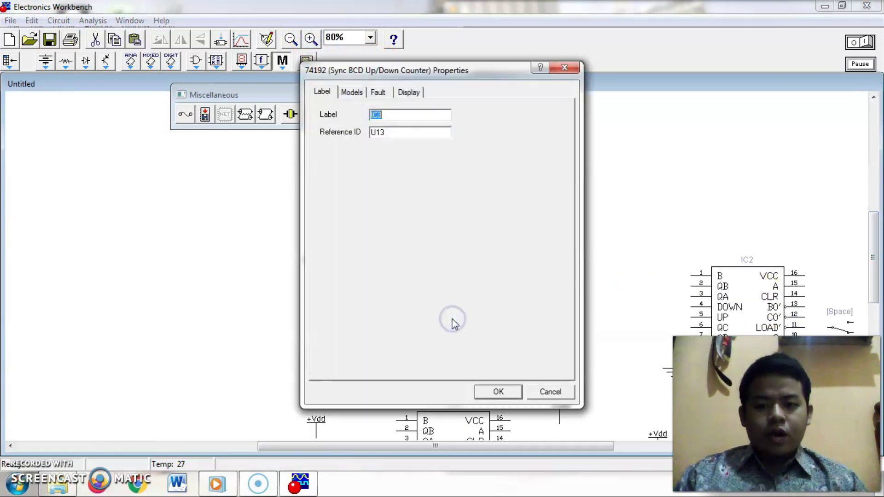
click(498, 392)
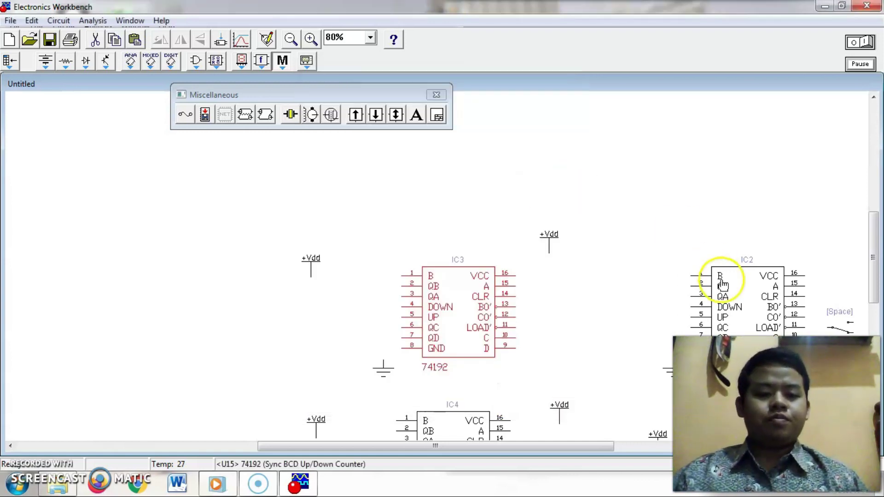
drag(869, 263, 865, 198)
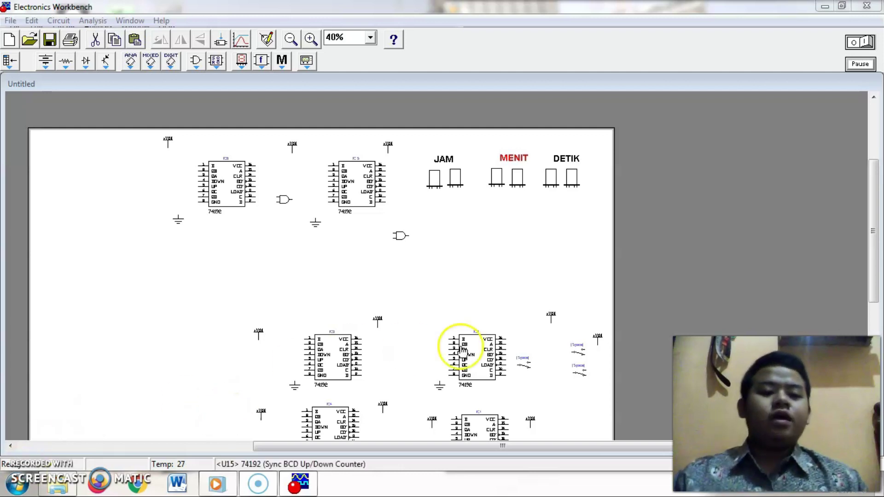
drag(874, 234, 873, 278)
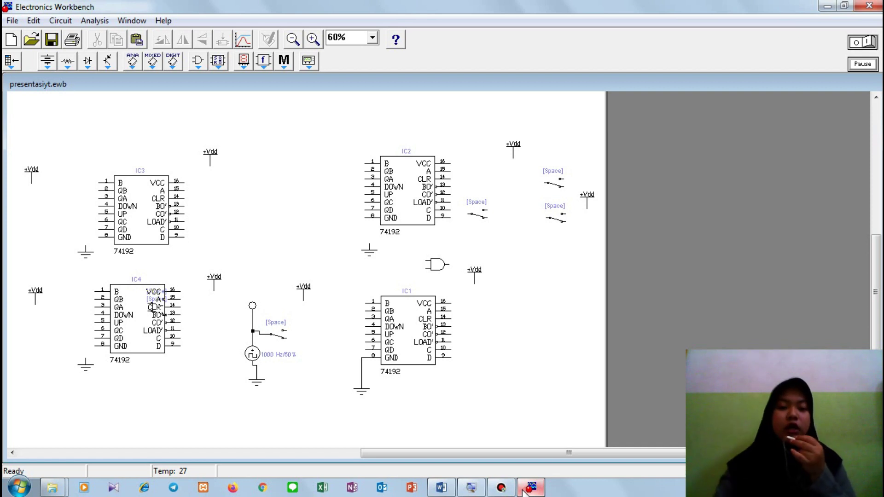
Wire IC1's QA, QB, QC and QD outputs to the four inputs of the last DETIK display.
drag(879, 309, 876, 246)
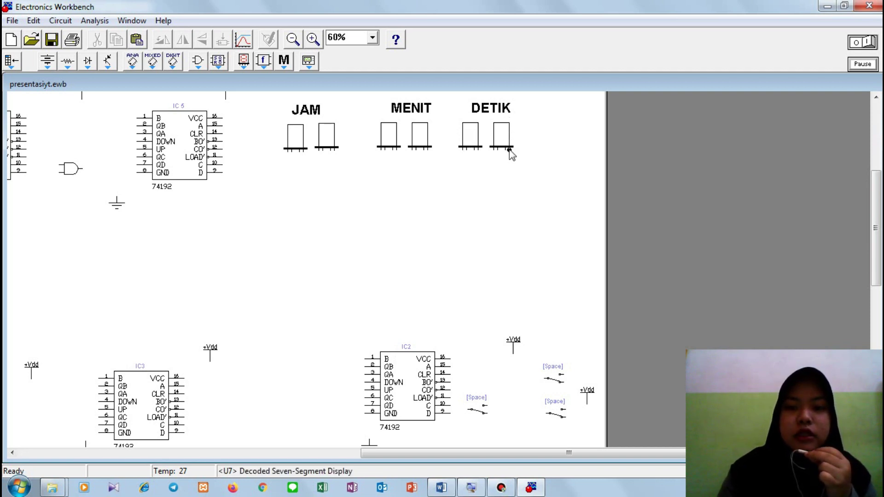
drag(464, 198, 396, 382)
scroll(396, 381, down, 1)
scroll(396, 381, down, 6)
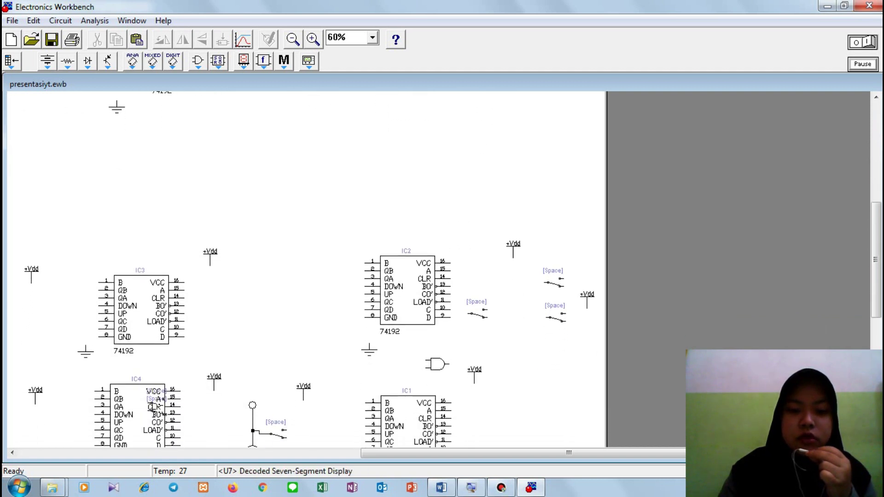
mouse_move(365, 380)
mouse_down()
mouse_move(370, 364)
mouse_move(368, 372)
mouse_up()
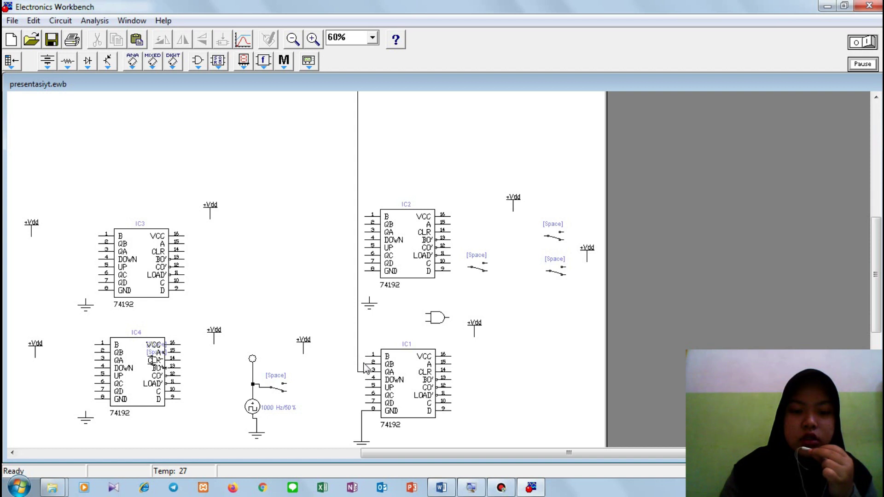
drag(365, 364, 296, 444)
drag(497, 168, 365, 395)
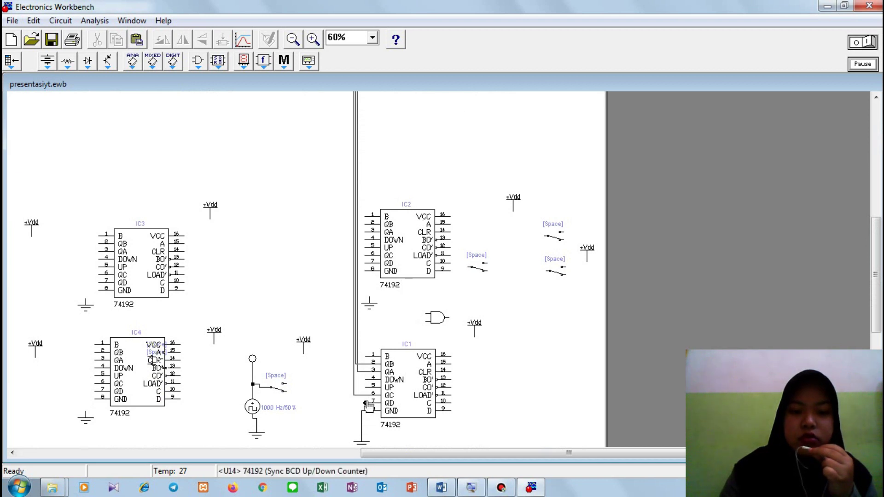
drag(365, 403, 499, 150)
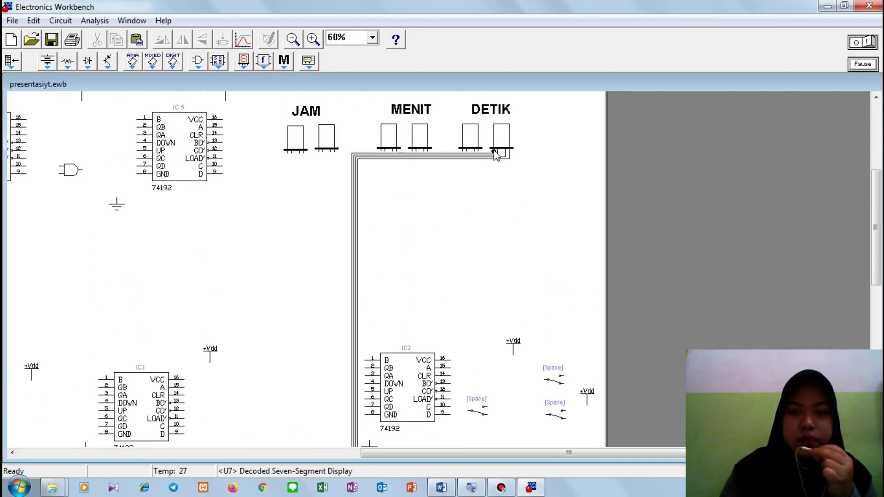
Reroute the four display wires to drop straight down from the last DETIK display and turn just above IC2.
drag(509, 161, 513, 269)
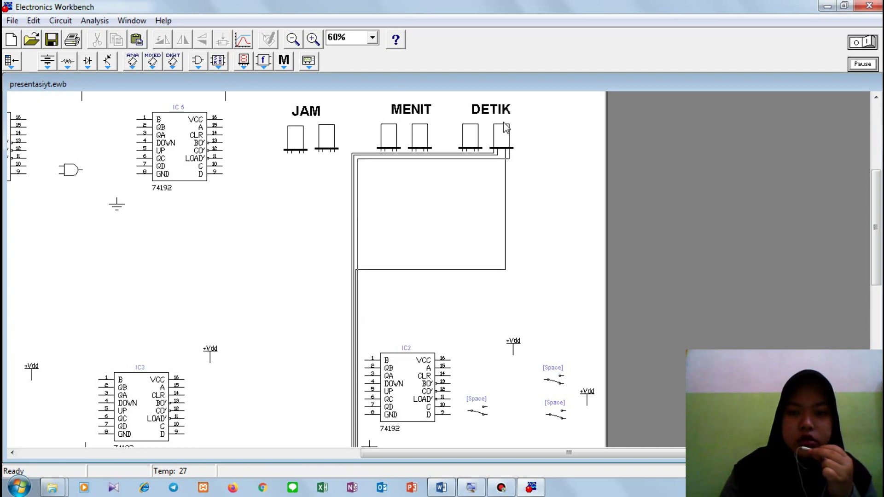
drag(495, 160, 513, 323)
drag(492, 267, 491, 319)
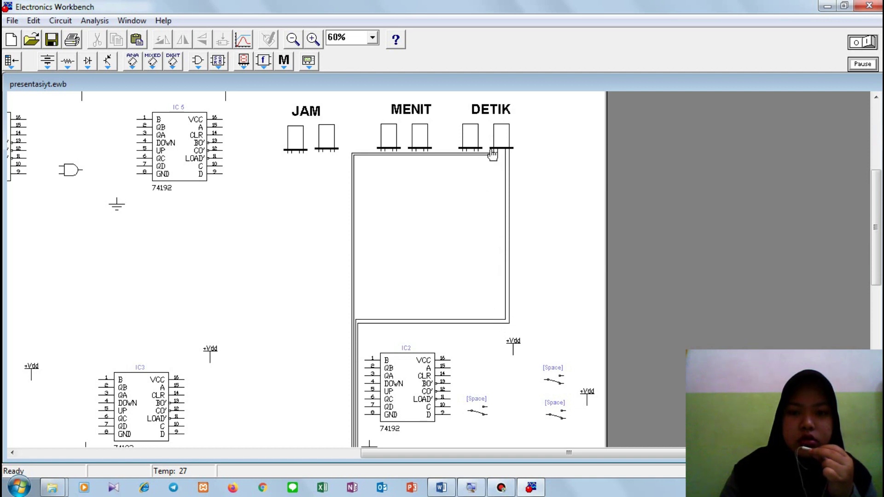
drag(495, 159, 494, 314)
drag(449, 152, 438, 314)
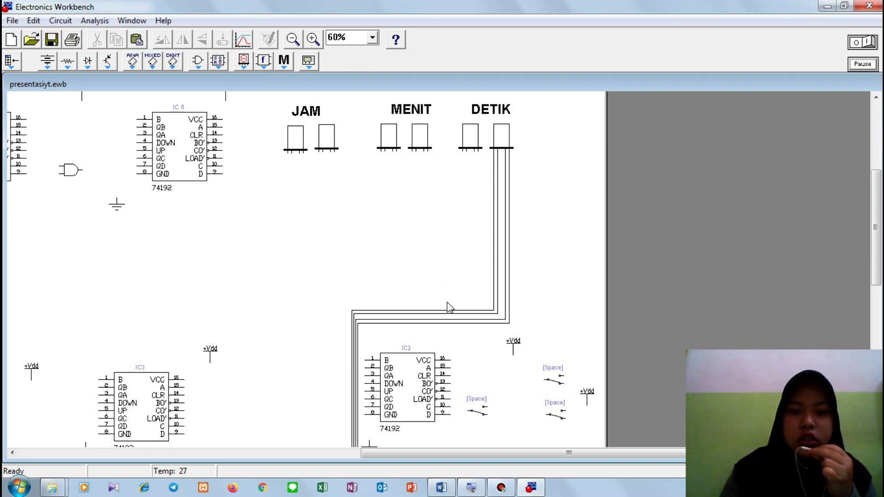
Space out the vertical runs of the QA, QC and QD wires beside IC1 and IC2.
drag(875, 247, 875, 310)
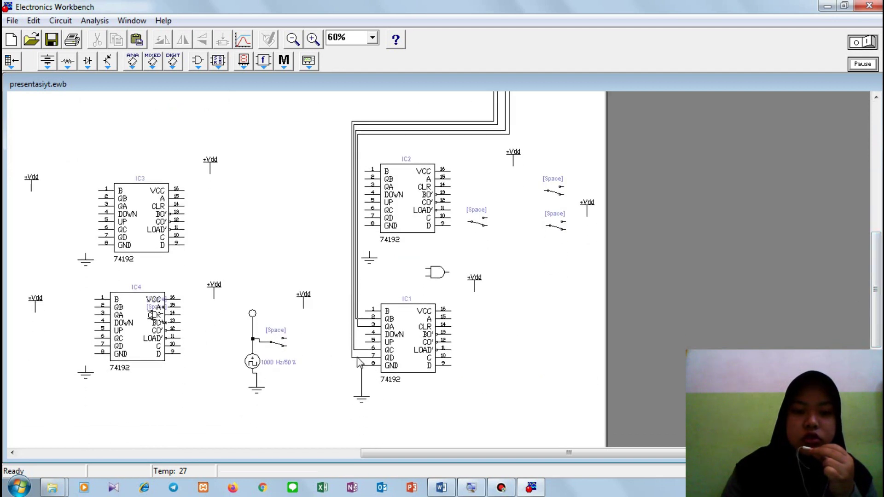
mouse_move(352, 356)
mouse_down()
mouse_move(339, 359)
mouse_move(344, 346)
mouse_up()
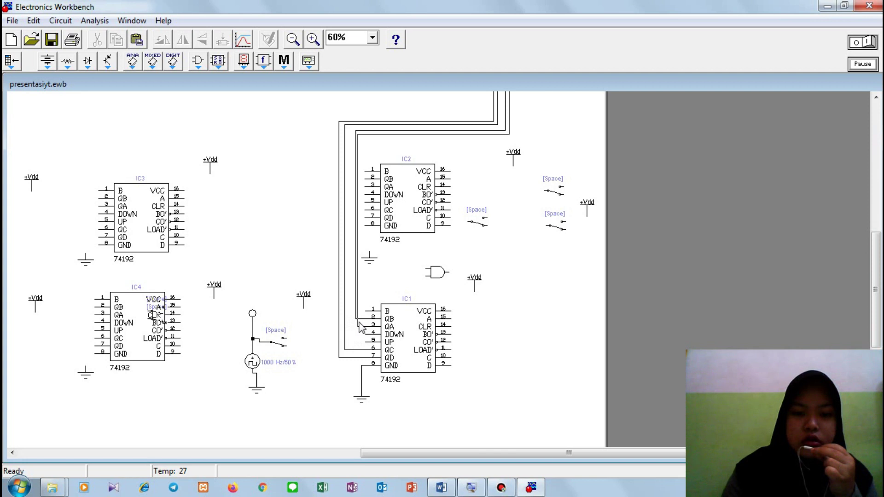
drag(358, 323, 349, 324)
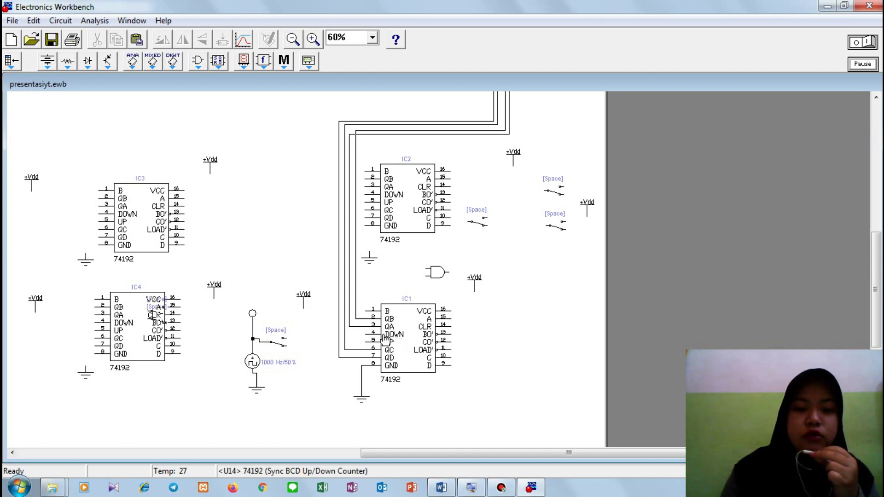
Wire IC1's DOWN, VCC and LOAD' pins to +Vdd supplies and its UP pin to the clock source's switch.
drag(365, 334, 365, 333)
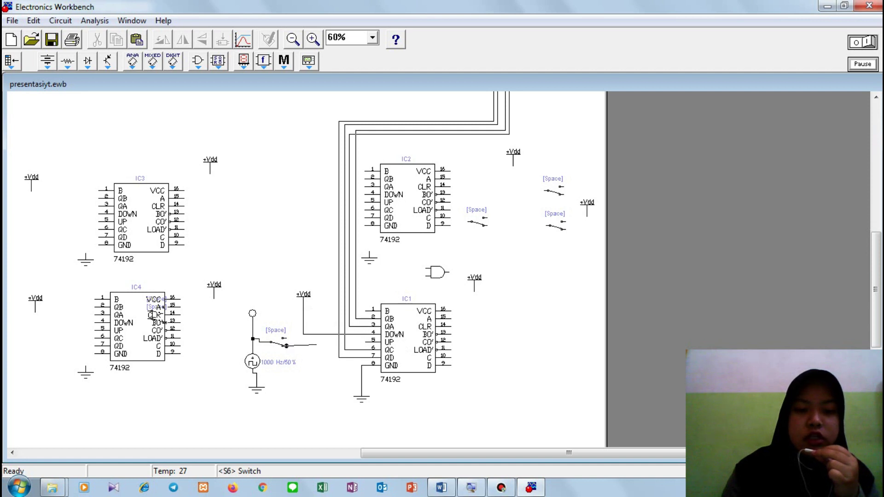
drag(286, 345, 365, 341)
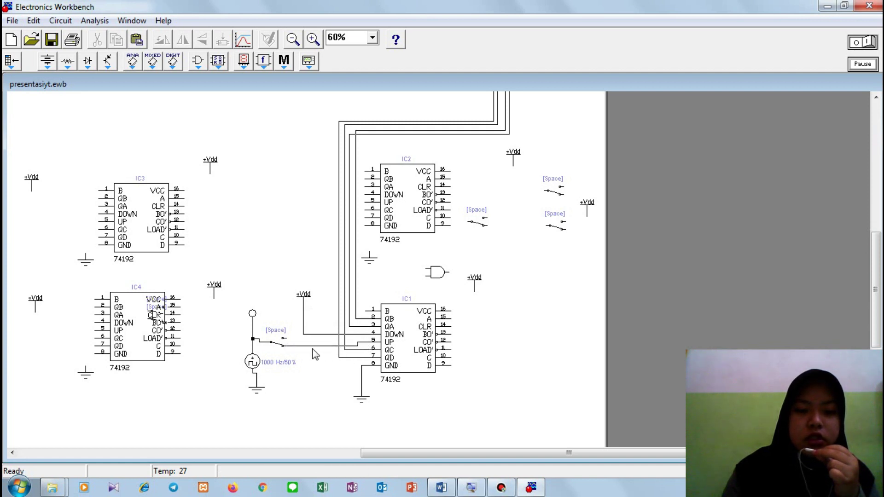
drag(315, 344, 315, 339)
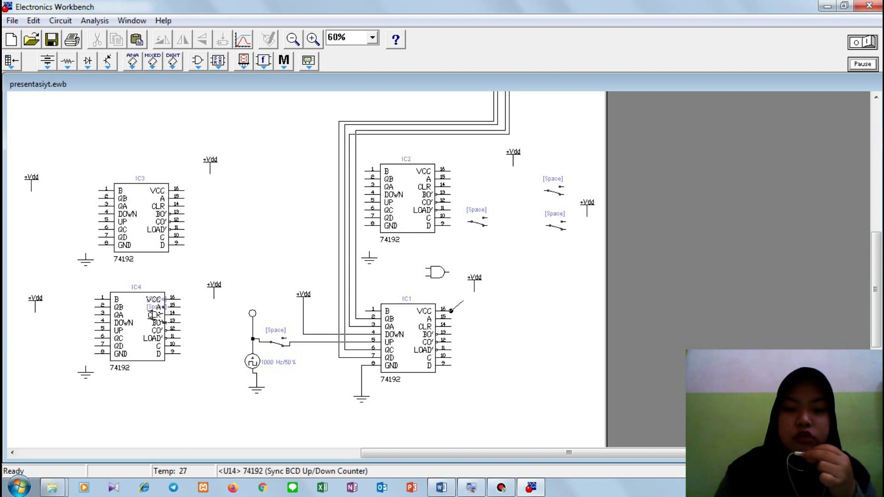
drag(450, 311, 474, 291)
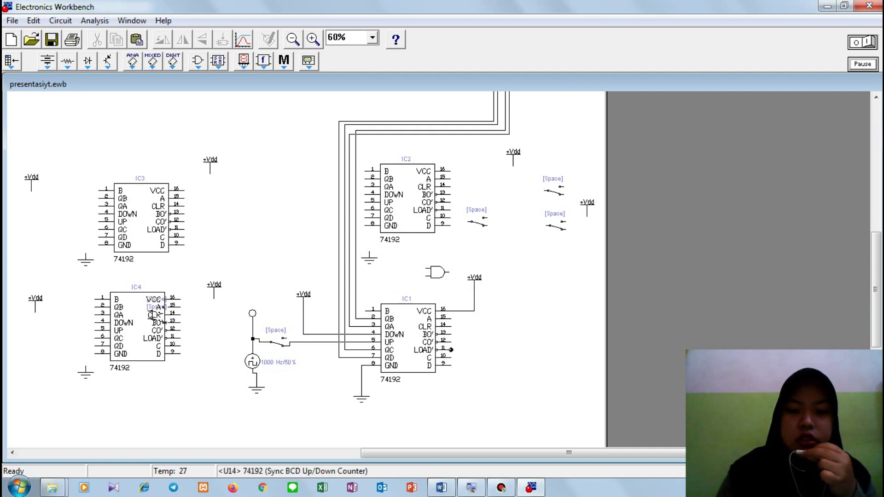
drag(451, 349, 474, 311)
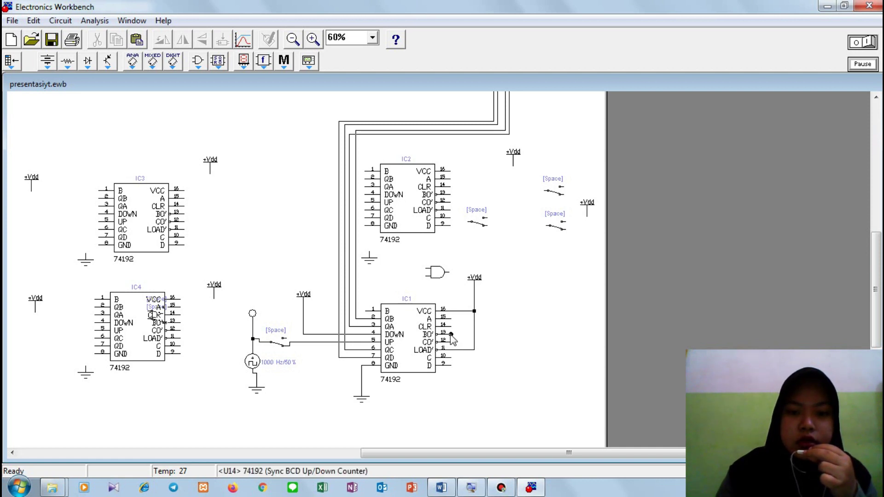
Wire IC1's BO' pin to IC2's DOWN pin, and shift the new wire and the display wires apart.
drag(451, 334, 366, 201)
drag(339, 306, 343, 326)
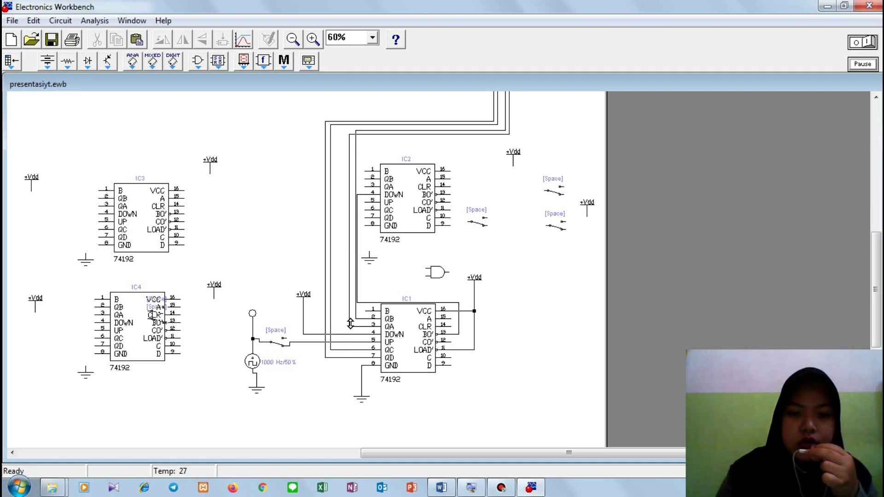
mouse_move(350, 320)
mouse_down()
mouse_move(334, 322)
mouse_move(350, 312)
mouse_move(339, 311)
mouse_up()
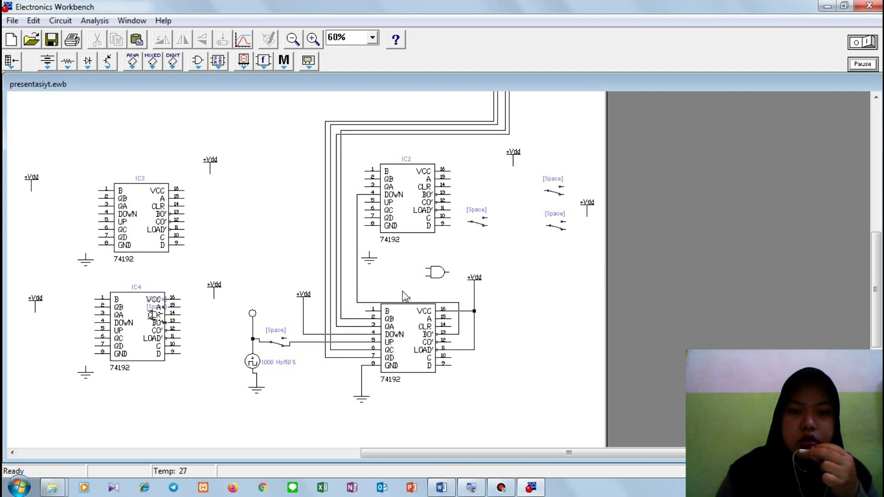
drag(455, 304, 452, 293)
drag(355, 277, 349, 277)
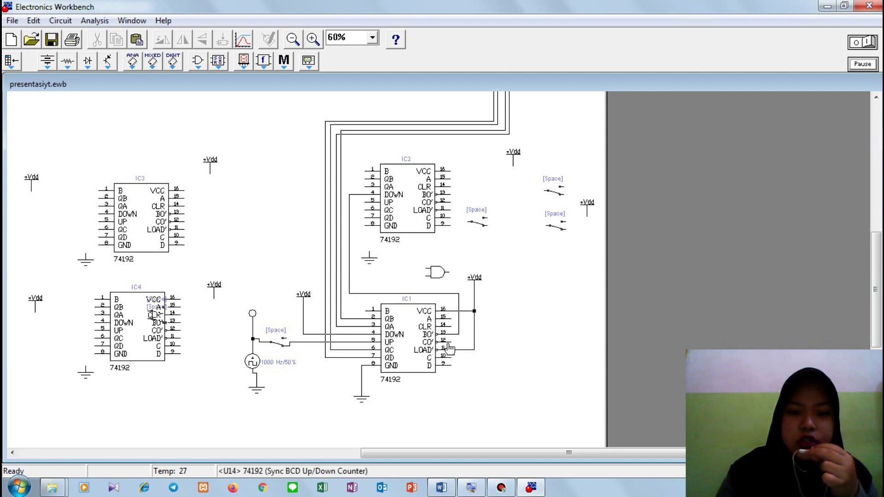
Wire IC1's CO' pin to IC2's UP pin, clear of neighbouring wires, and its CLR pin to the upper switch right of IC2.
drag(463, 278, 441, 273)
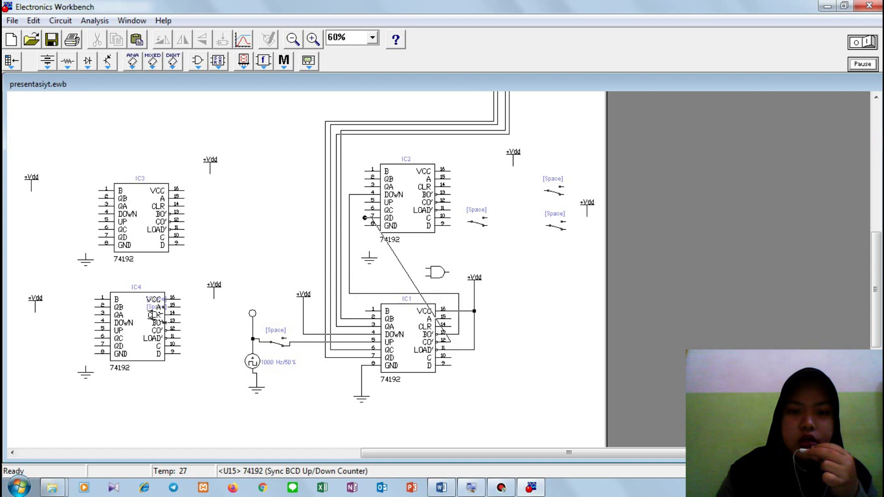
drag(365, 200, 451, 340)
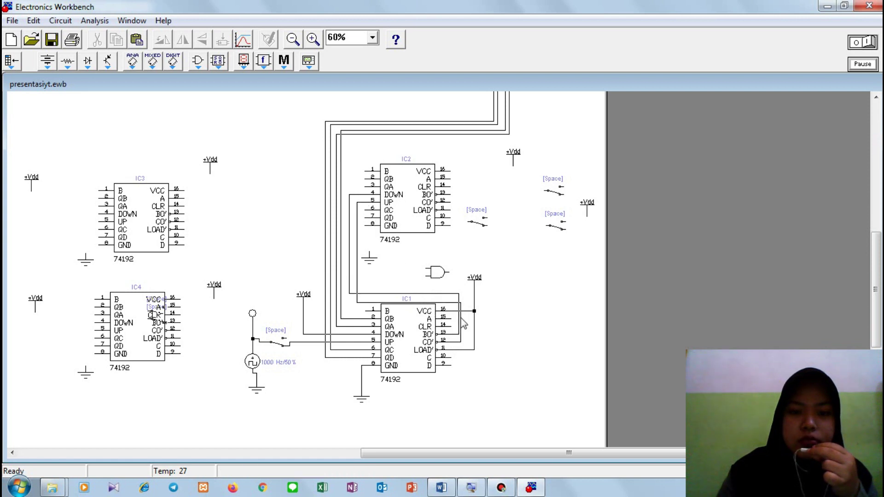
drag(362, 294, 363, 285)
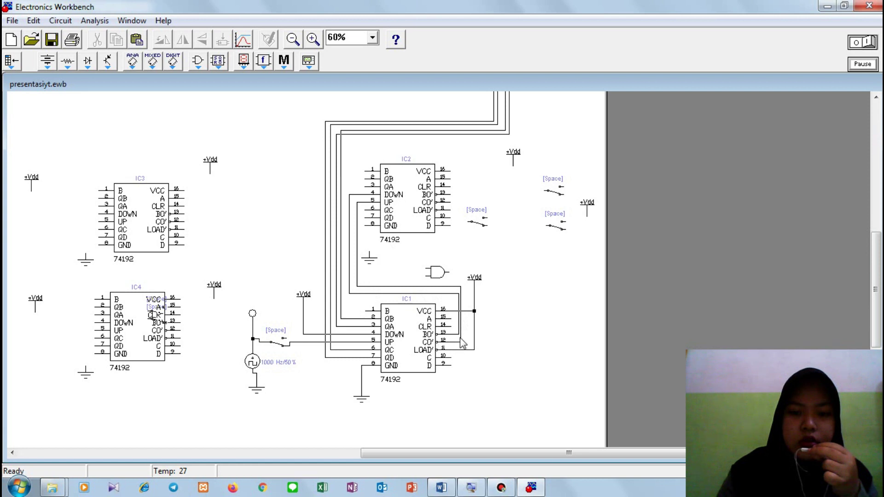
drag(460, 337, 464, 337)
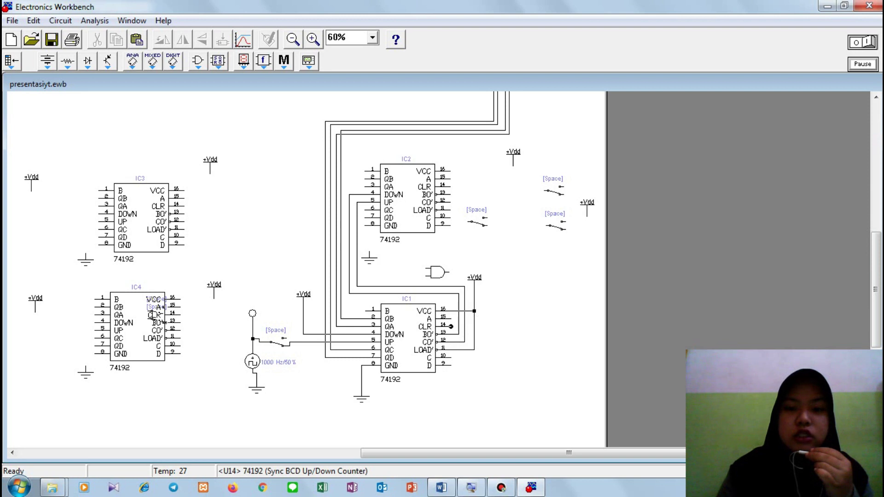
drag(527, 277, 543, 190)
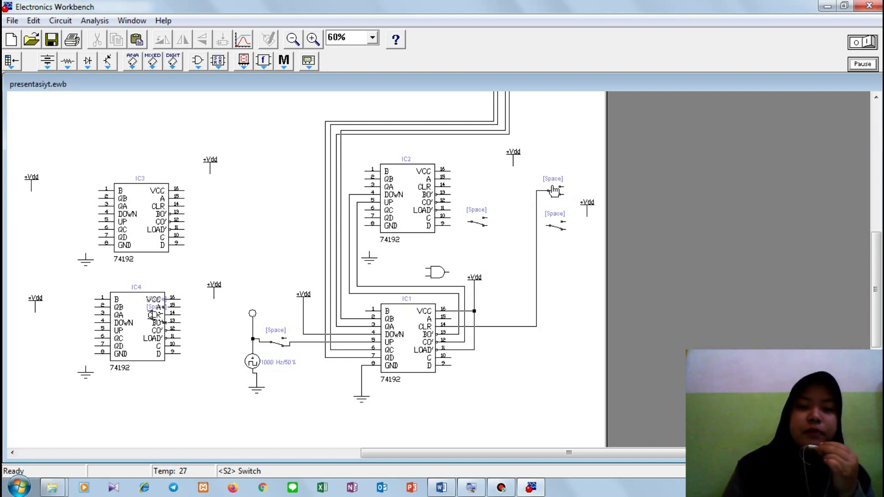
Wire IC2's QA, QB, QC and QD pins to the four pins of the first DETIK display.
drag(877, 245, 877, 131)
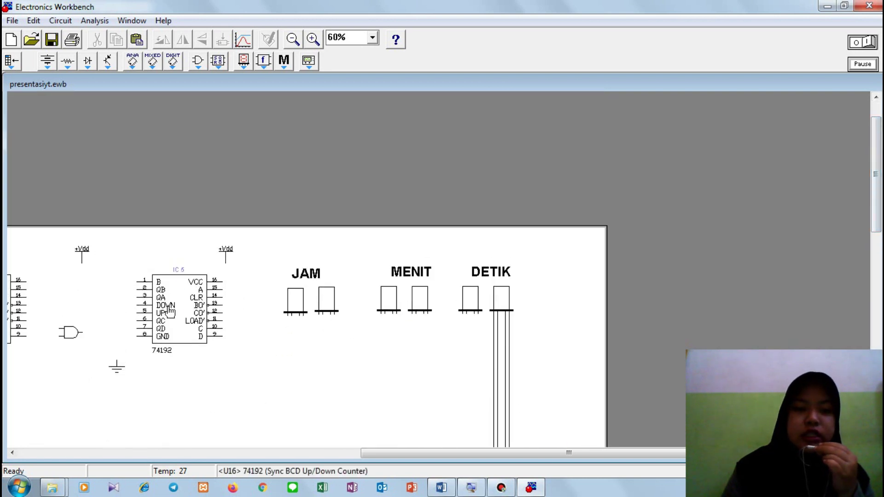
drag(385, 452, 295, 451)
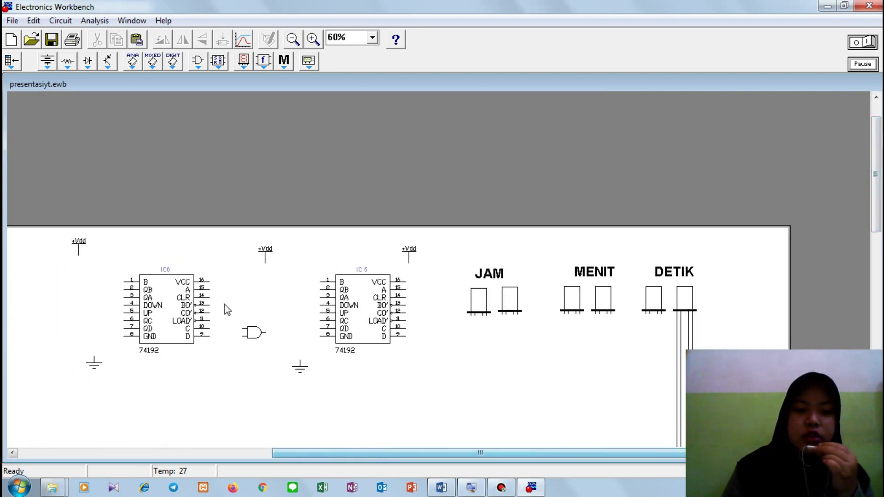
drag(473, 454, 529, 454)
drag(876, 229, 875, 336)
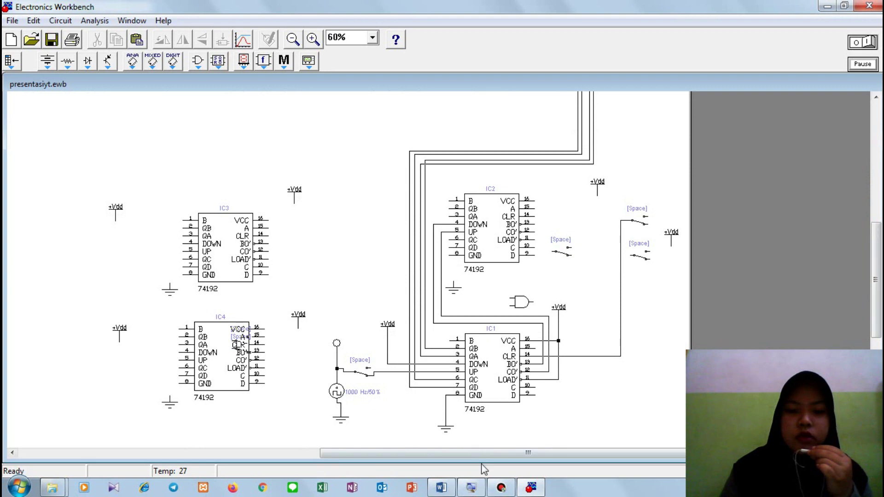
drag(481, 455, 520, 454)
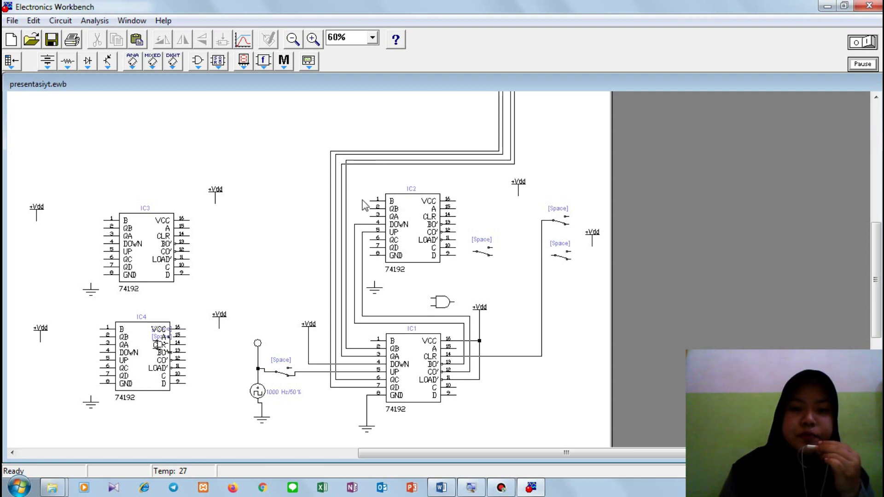
drag(370, 216, 466, 267)
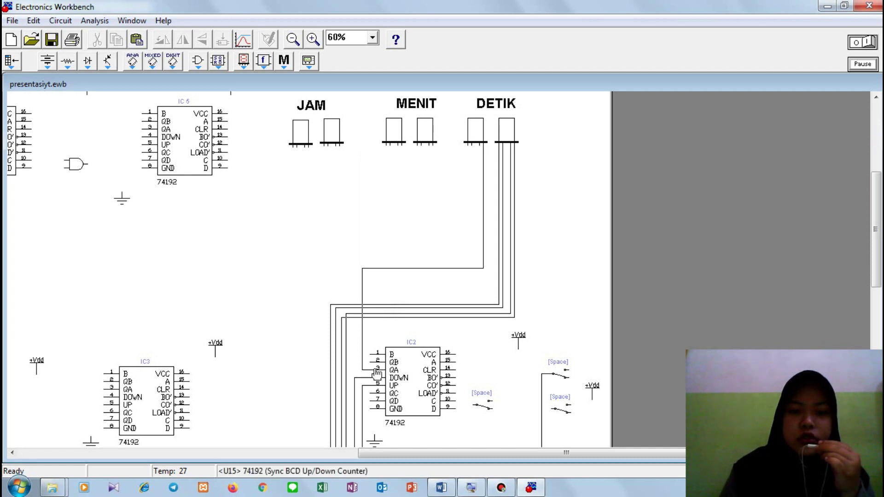
drag(370, 362, 448, 264)
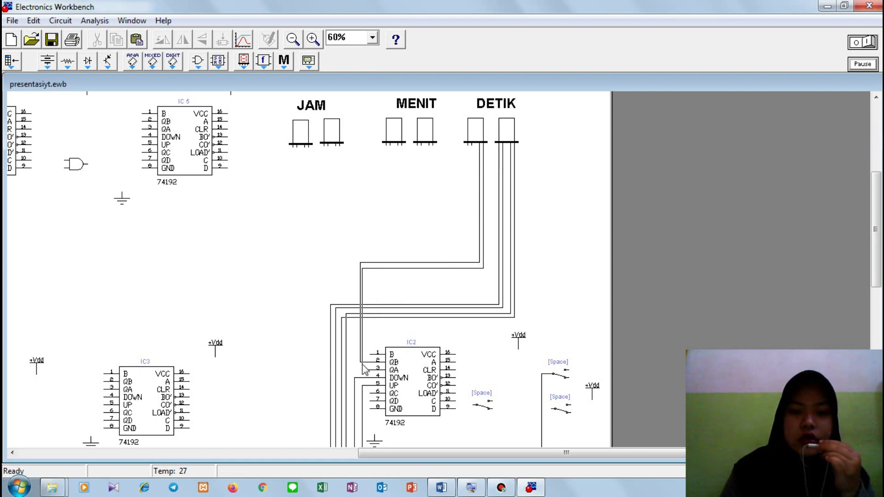
drag(361, 366, 352, 367)
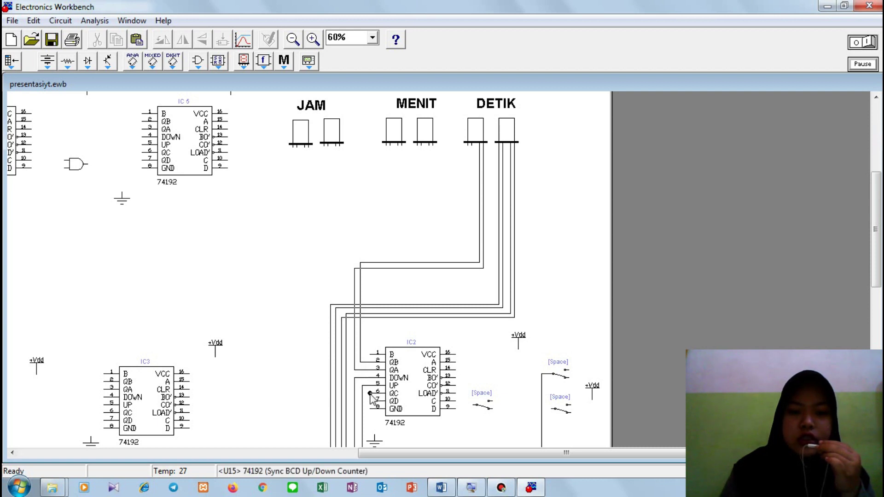
drag(374, 312, 471, 145)
drag(471, 146, 455, 255)
mouse_move(370, 401)
mouse_down()
mouse_move(329, 392)
mouse_move(401, 170)
mouse_move(467, 145)
mouse_move(443, 253)
mouse_move(298, 266)
mouse_move(300, 232)
mouse_up()
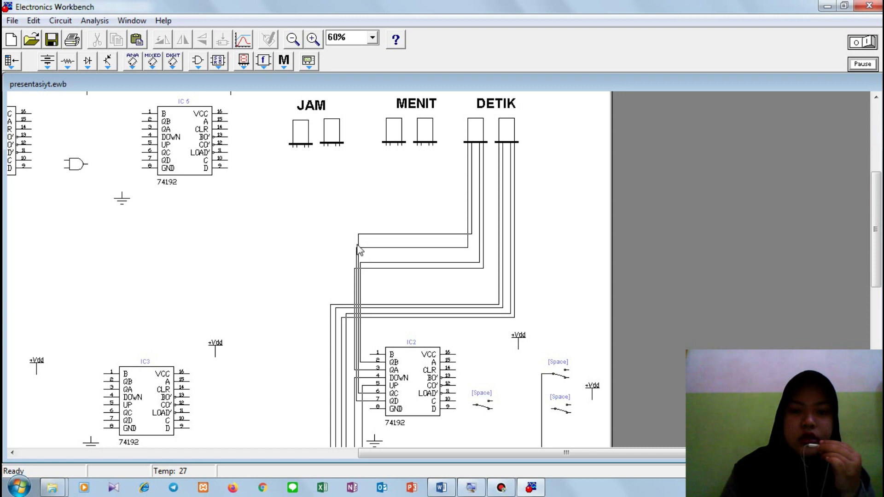
Reroute IC2's four display wires into evenly spaced parallel runs, left of the vertical wires going down to IC1.
drag(359, 242, 300, 241)
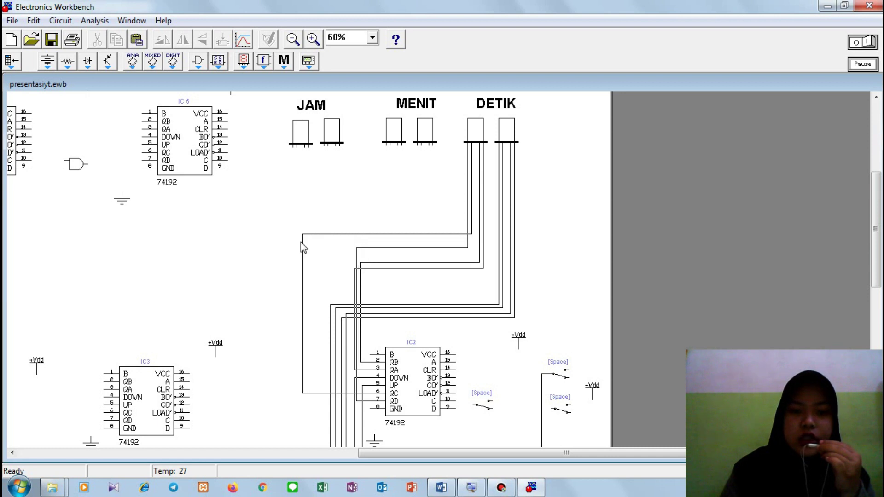
drag(356, 254, 296, 257)
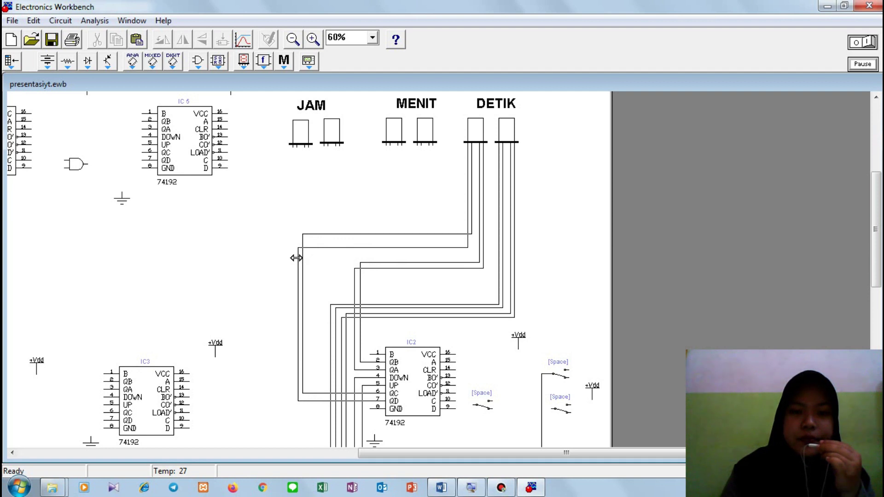
drag(371, 238, 370, 252)
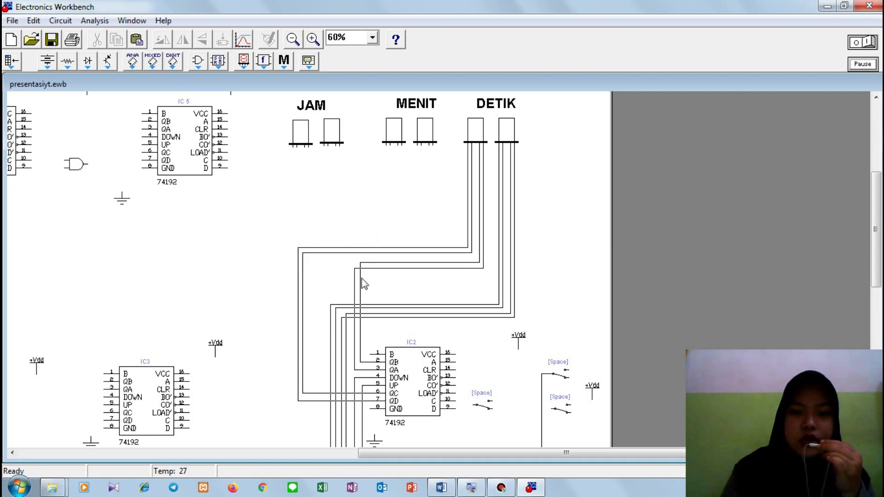
drag(355, 283, 307, 281)
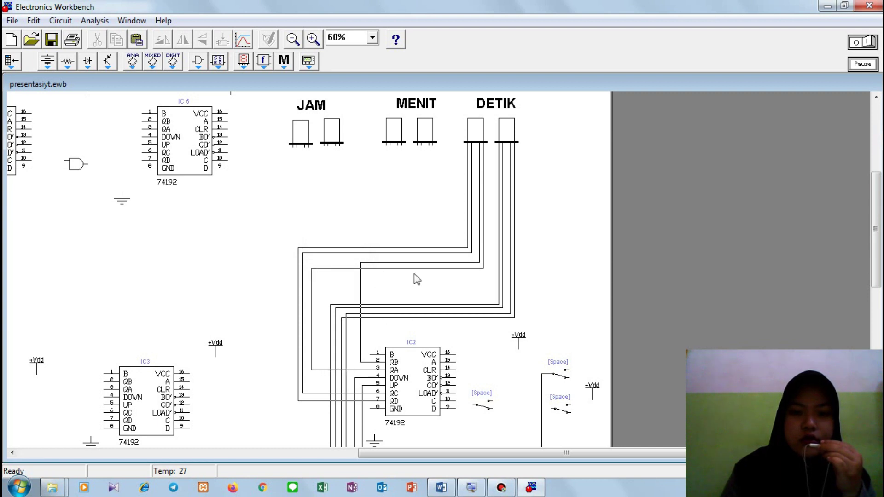
drag(362, 284, 307, 287)
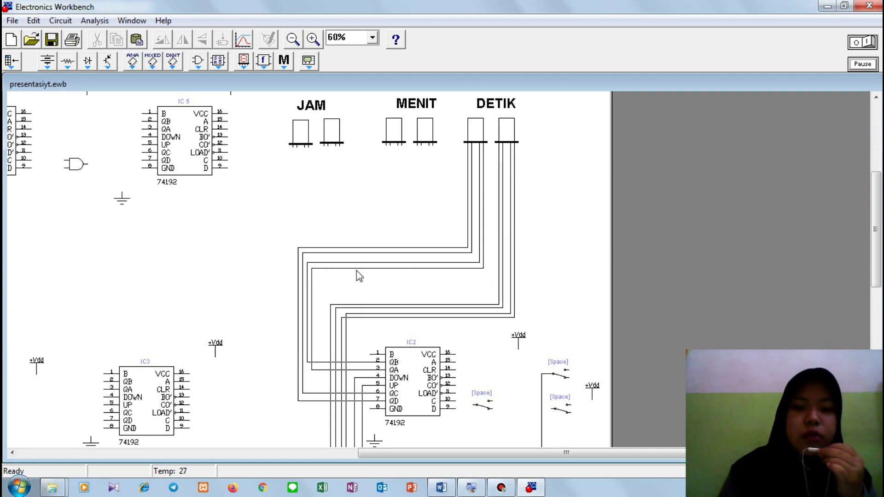
Color the four wires from the last DETIK display to IC1 red.
double_click(514, 257)
click(397, 184)
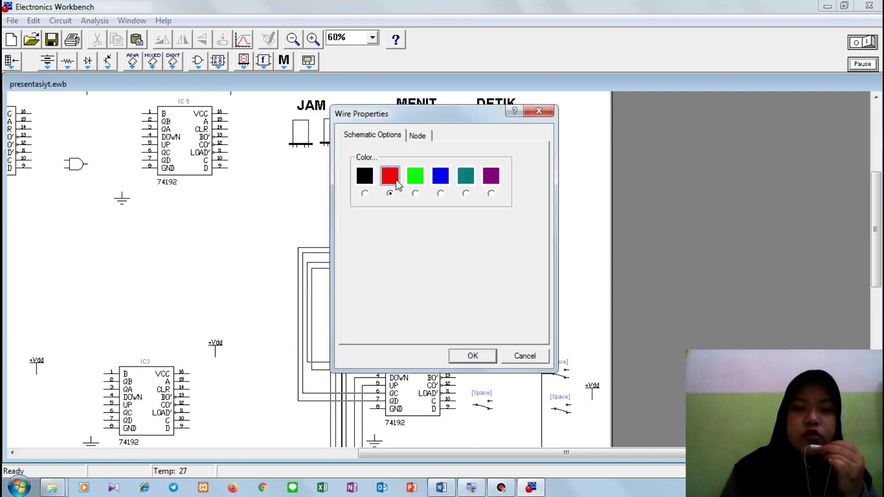
click(473, 356)
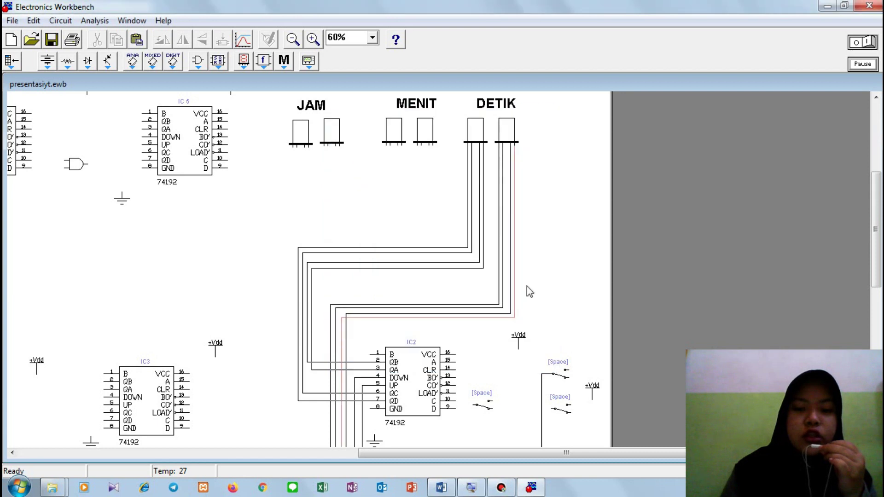
double_click(508, 304)
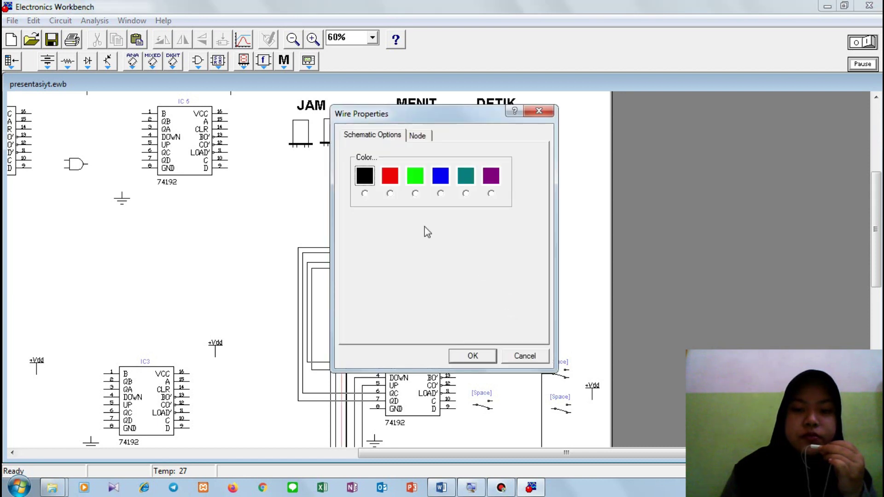
click(390, 177)
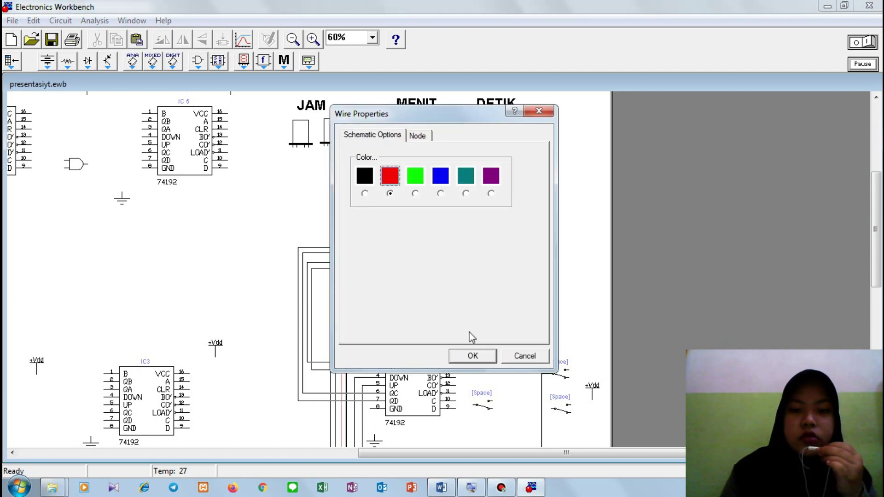
click(471, 355)
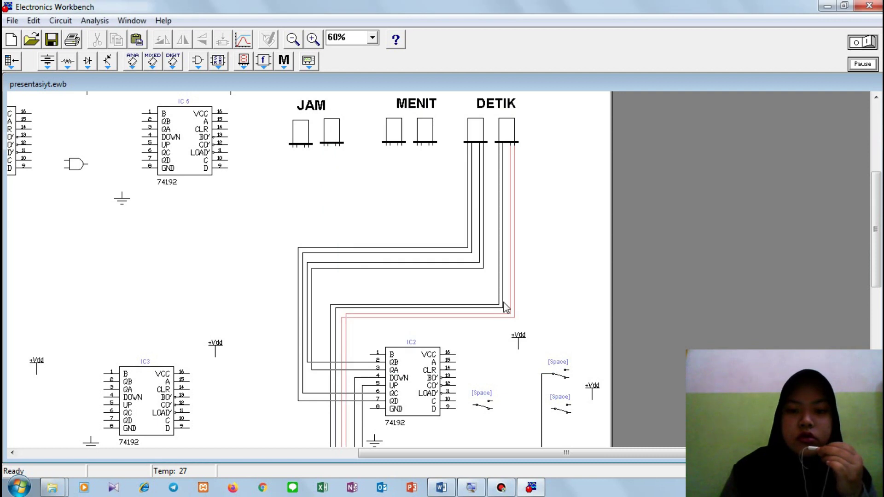
double_click(503, 303)
click(390, 180)
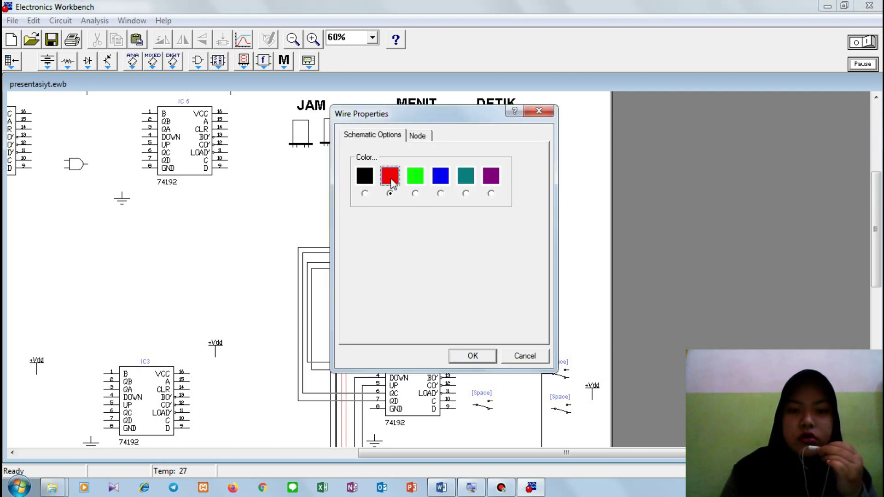
click(472, 356)
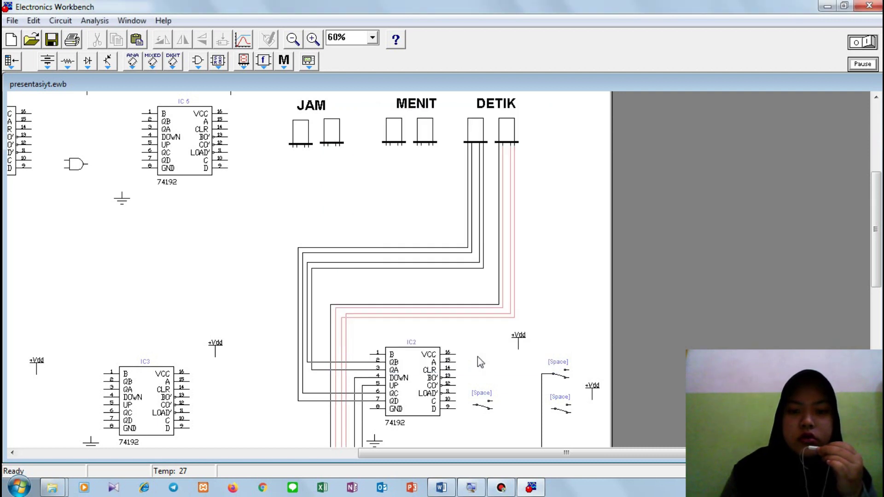
double_click(497, 306)
click(389, 192)
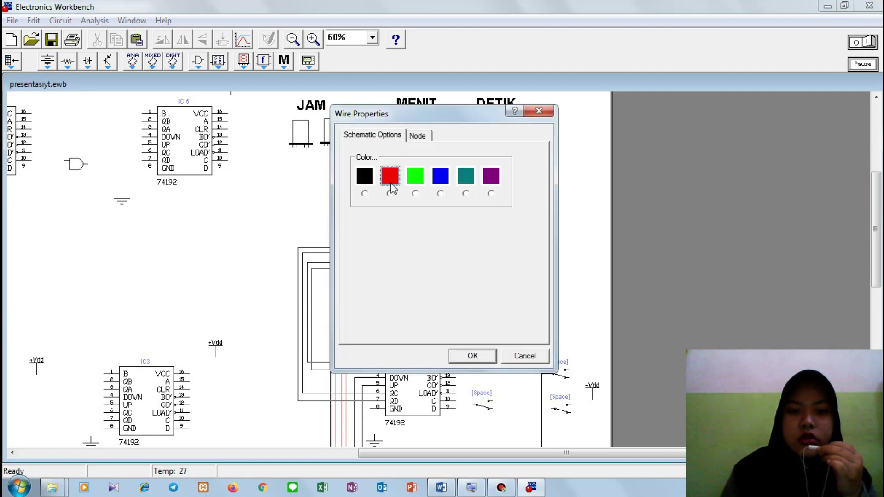
click(473, 357)
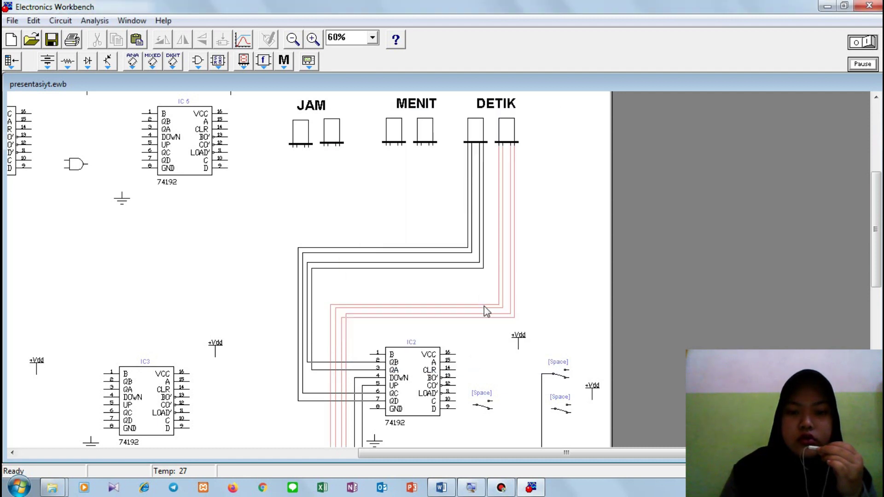
Color the four wires from the first DETIK display to IC2 teal.
double_click(473, 270)
click(465, 178)
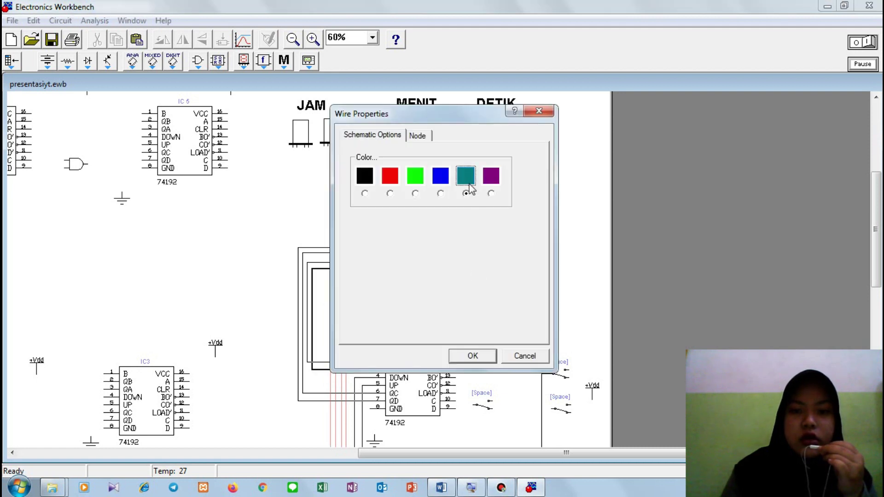
click(473, 356)
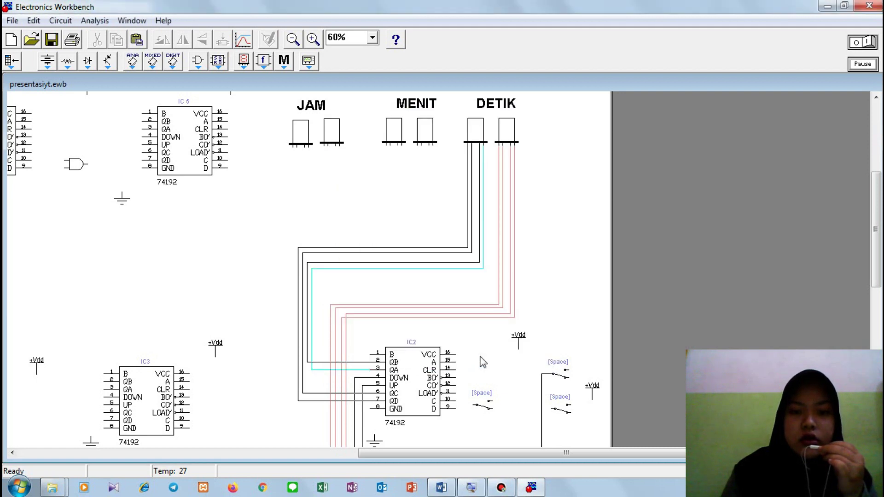
double_click(462, 264)
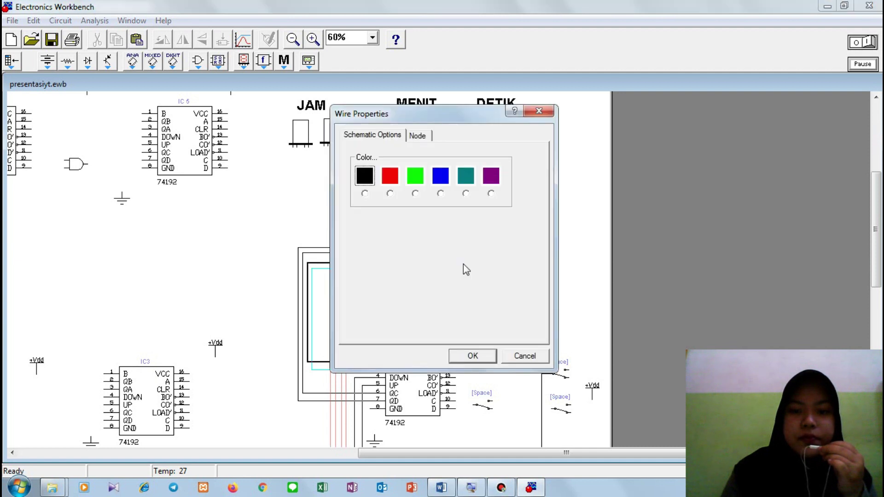
click(466, 184)
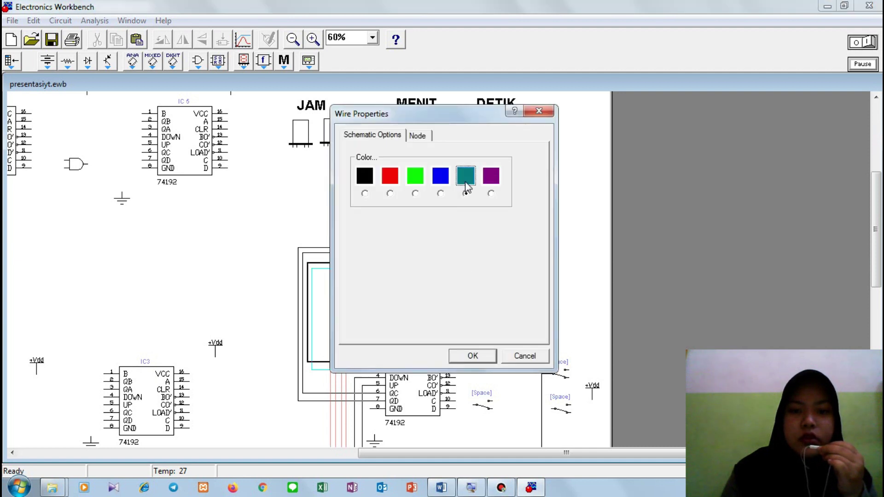
click(473, 356)
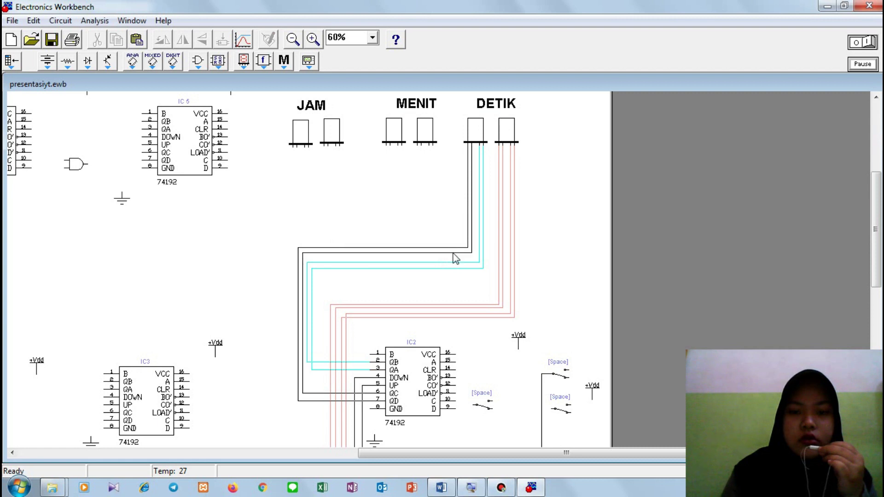
double_click(454, 252)
click(465, 182)
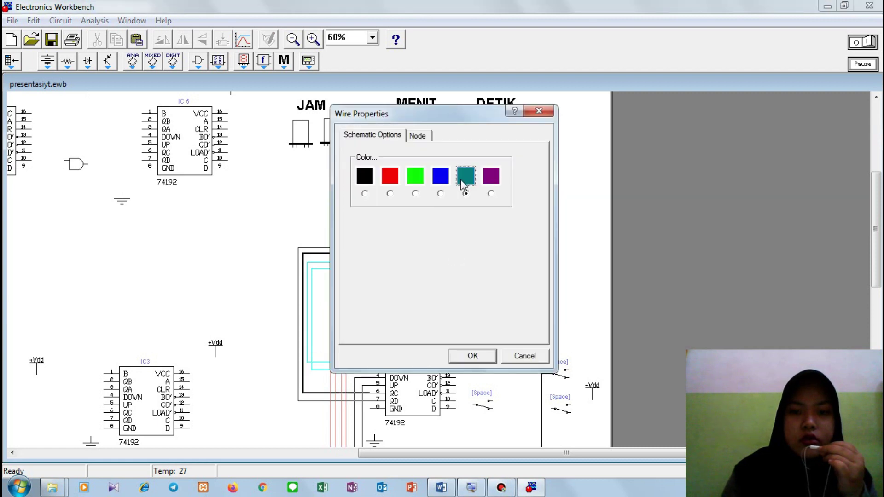
click(473, 356)
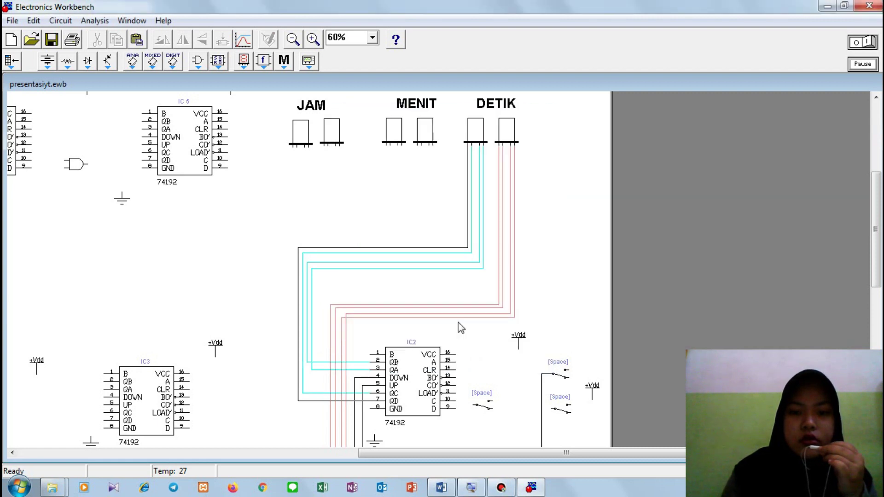
double_click(454, 247)
click(464, 185)
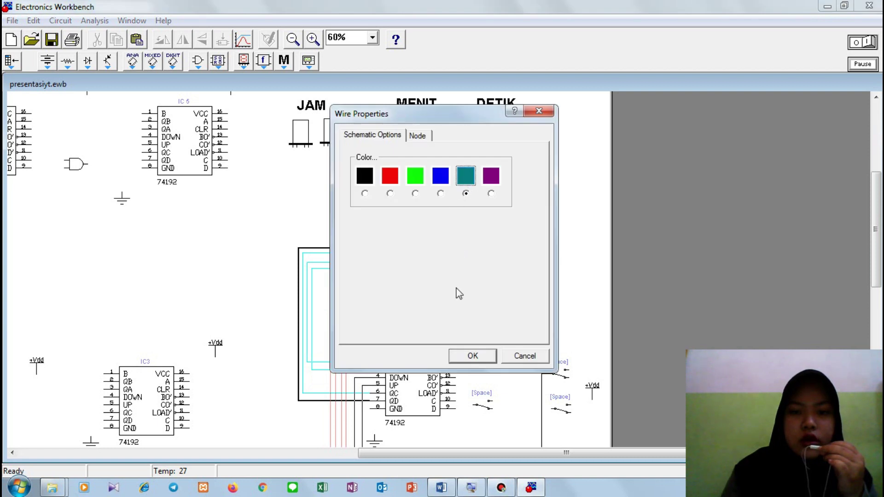
click(467, 358)
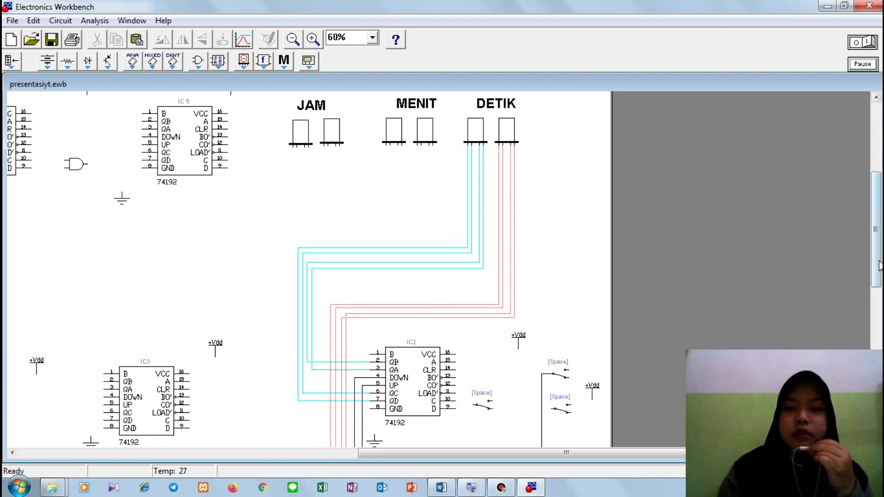
Wire IC2's VCC pin to the +Vdd source above it and join its LOAD' pin to that VCC wire.
scroll(426, 247, down, 3)
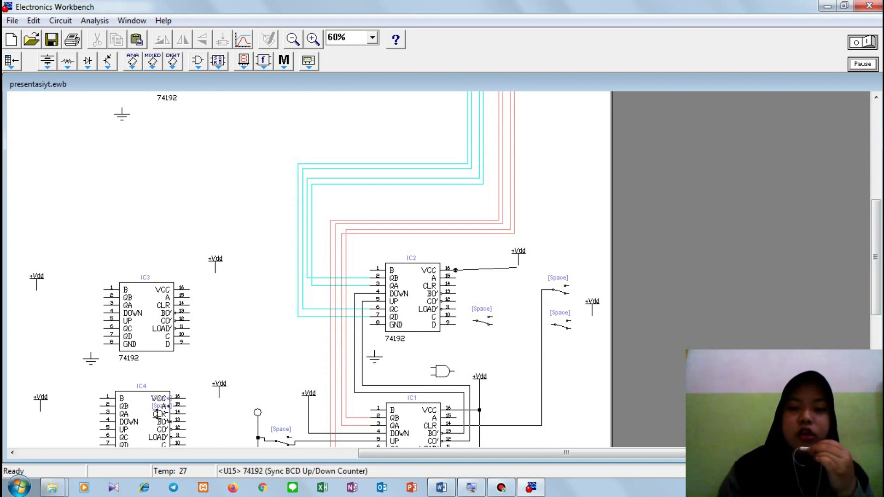
drag(456, 269, 456, 269)
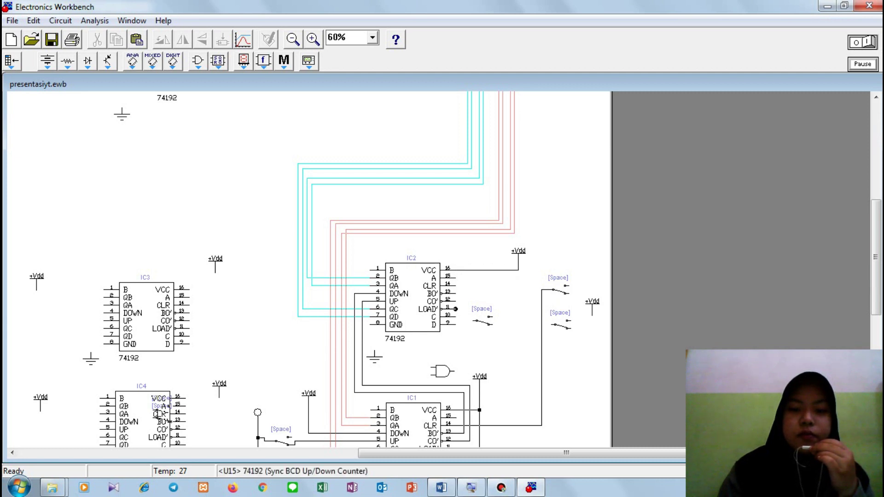
drag(495, 273, 493, 271)
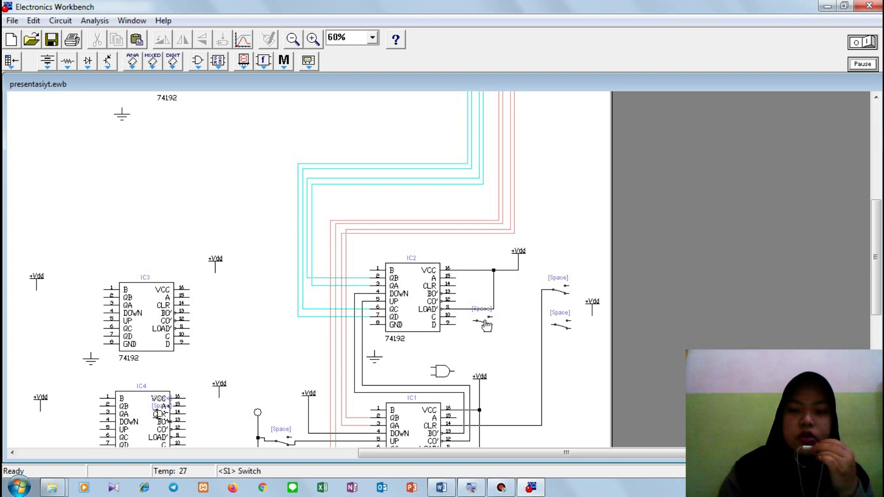
Shift the switch beside IC2 slightly right and wire IC2's CLR pin through it and the lower right-hand switch to +Vdd.
click(500, 325)
drag(501, 325, 512, 327)
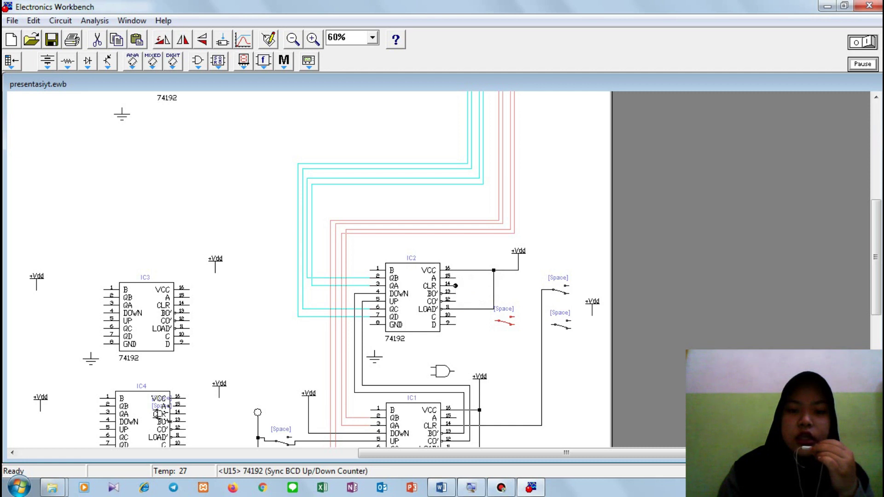
drag(455, 286, 494, 321)
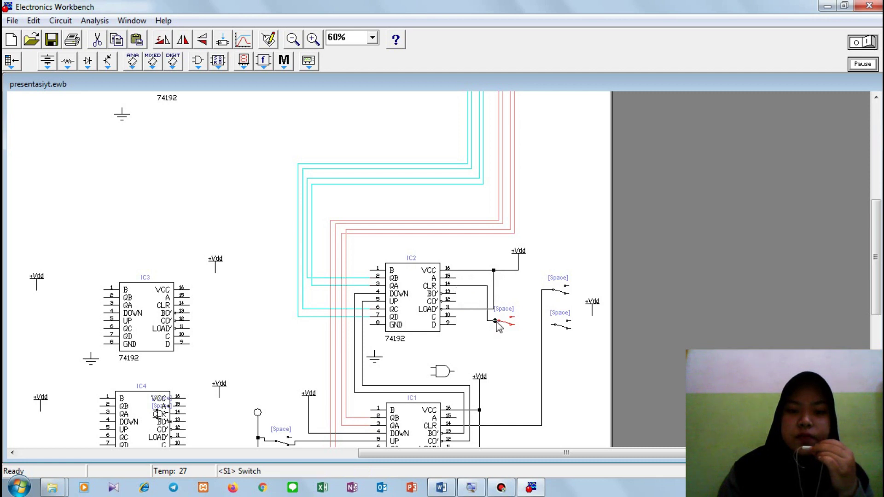
drag(488, 303, 480, 304)
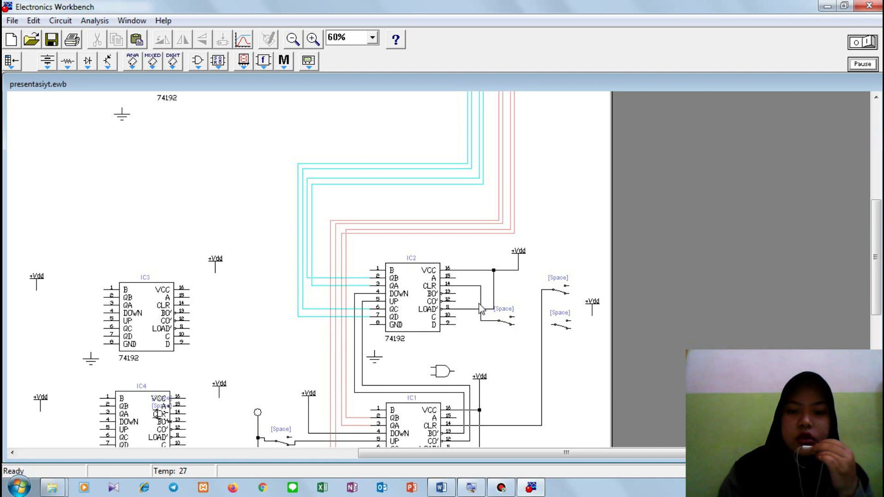
click(515, 325)
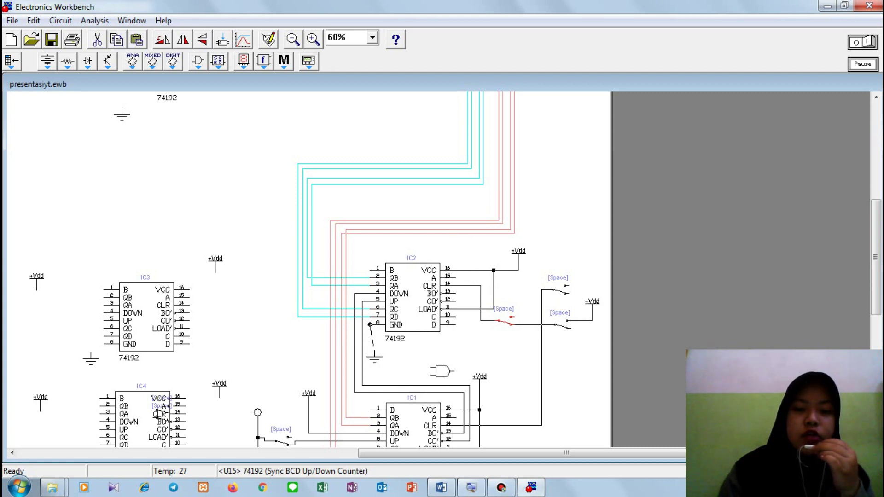
Wire IC2's GND pin to the ground symbol below it.
drag(370, 324, 375, 336)
click(372, 327)
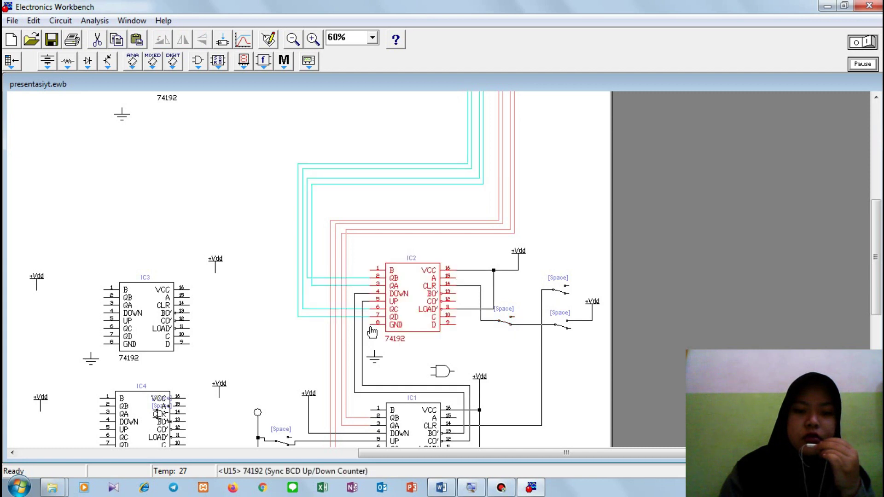
click(419, 359)
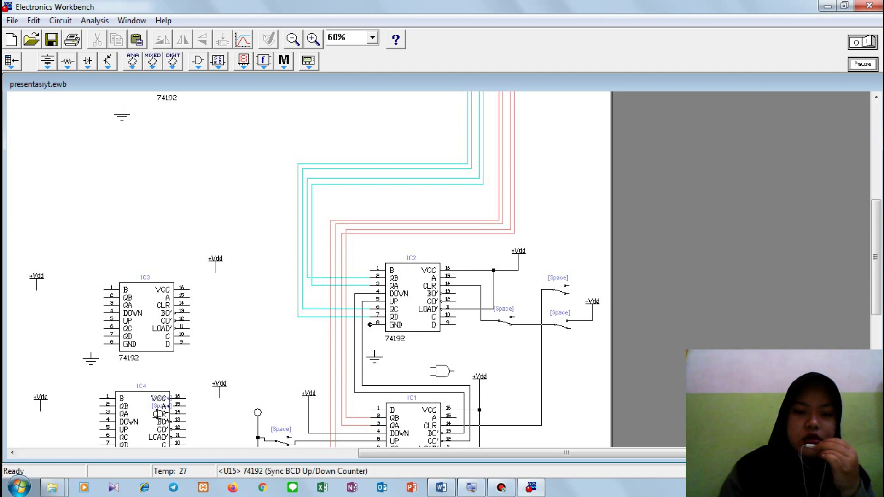
drag(369, 325, 374, 355)
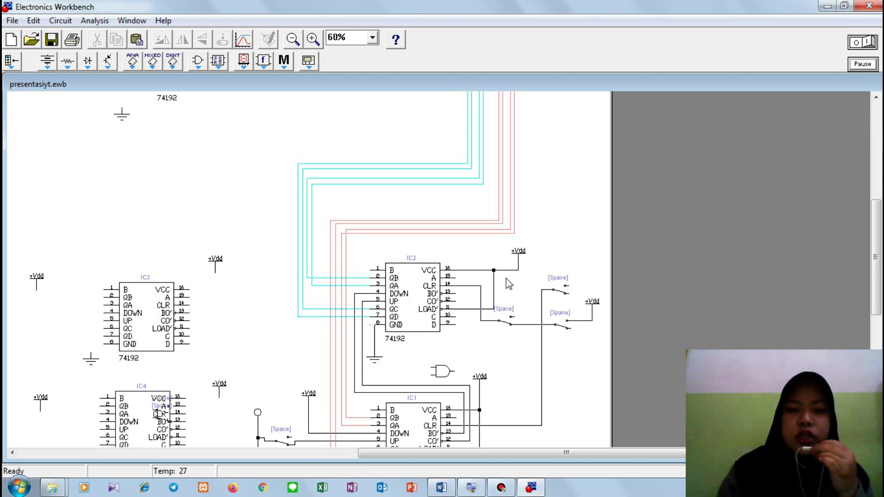
Move the AND gate from below IC2 to just above its VCC pin and rotate it twice so its output faces left.
click(440, 374)
drag(443, 378, 467, 253)
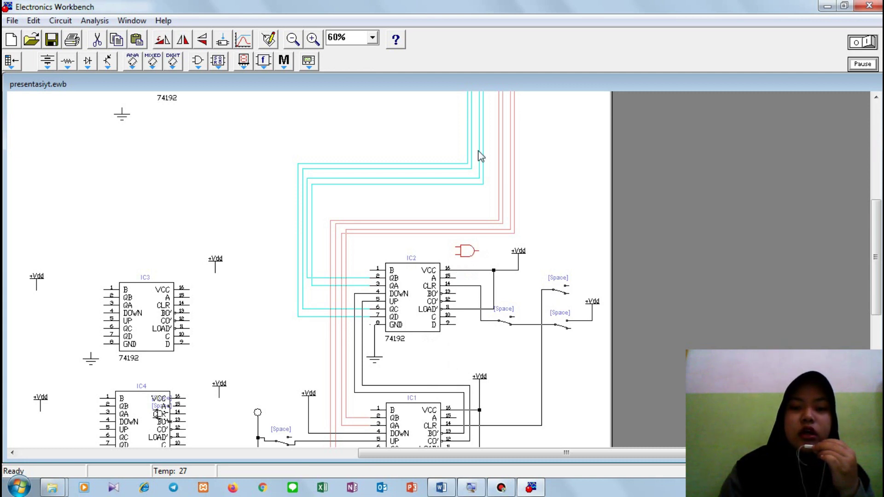
drag(876, 253, 876, 225)
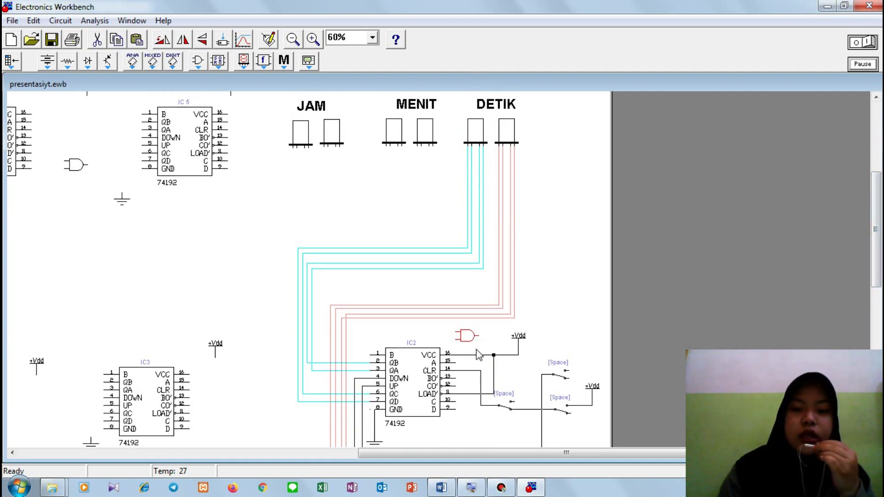
right_click(467, 338)
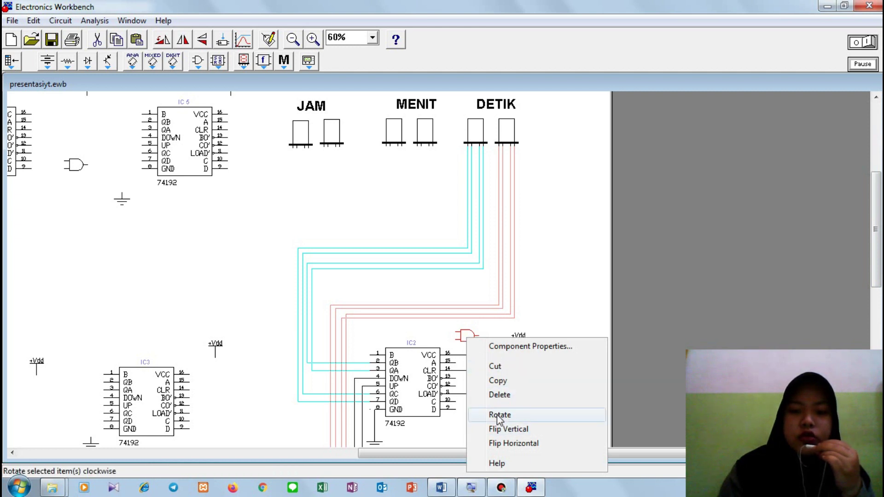
click(499, 416)
right_click(467, 338)
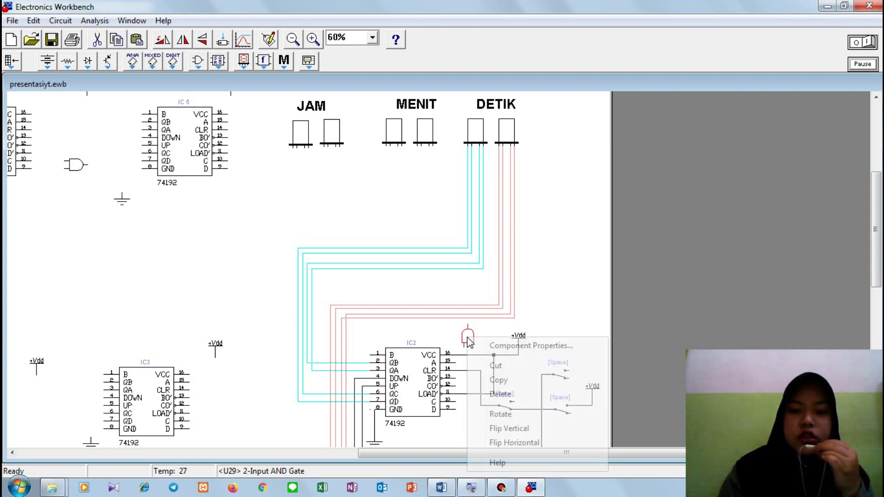
click(500, 414)
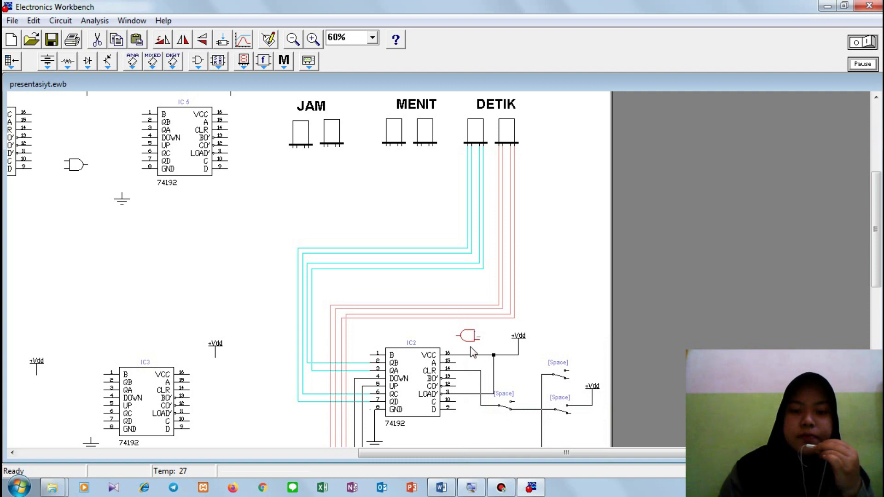
drag(465, 339, 458, 339)
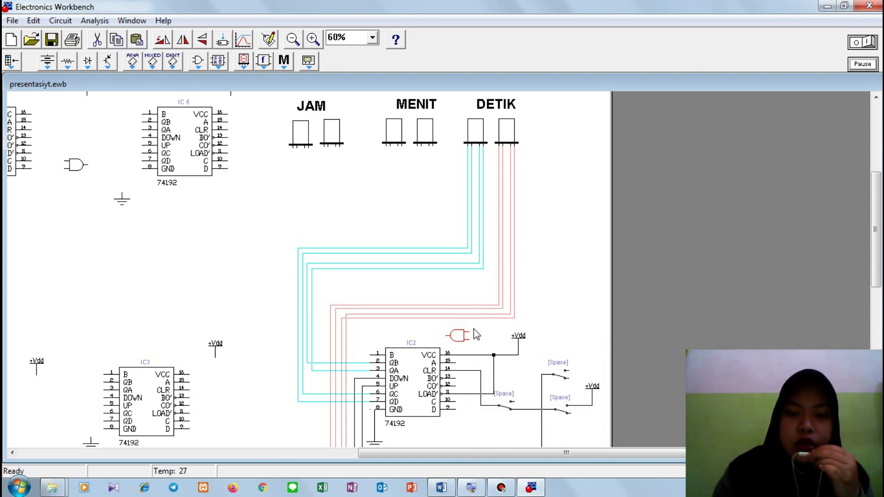
Wire the AND gate's two inputs to IC2's QB and QC display wires, keeping the teal wires and gate leads in straight parallel runs.
drag(474, 266, 479, 264)
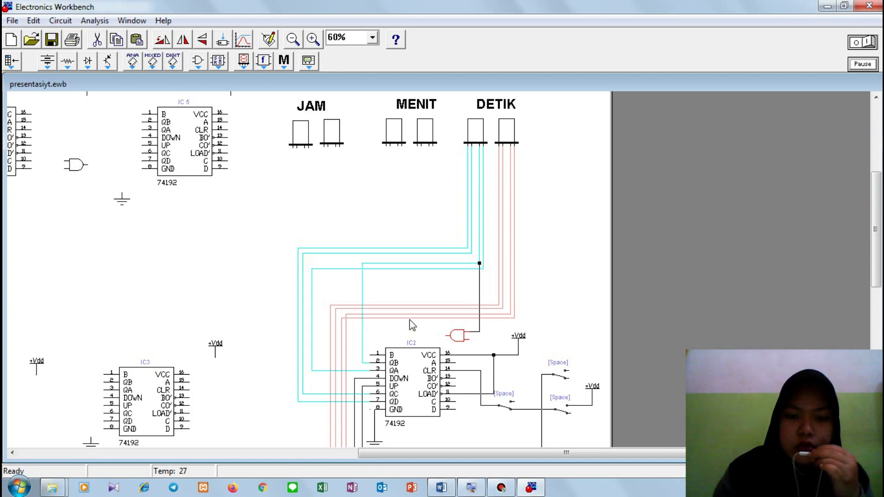
drag(361, 286, 306, 285)
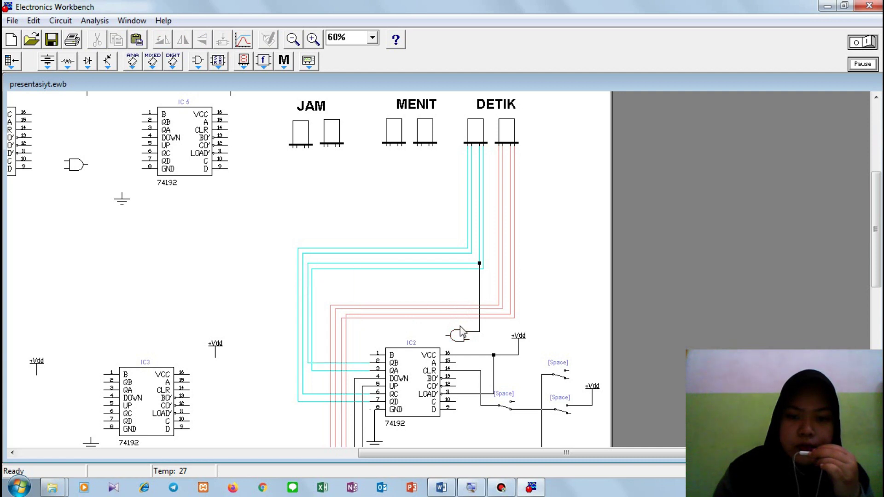
drag(469, 339, 470, 254)
drag(361, 260, 302, 264)
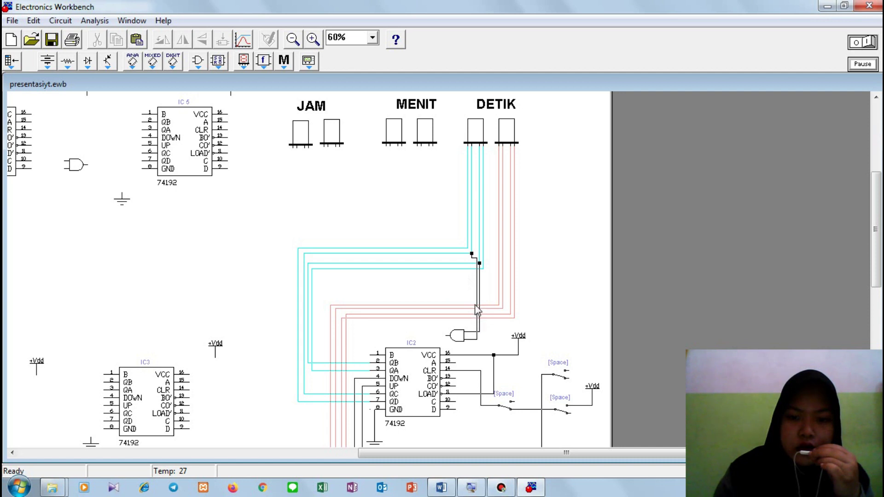
mouse_move(475, 304)
mouse_down()
mouse_move(459, 305)
mouse_move(469, 305)
mouse_up()
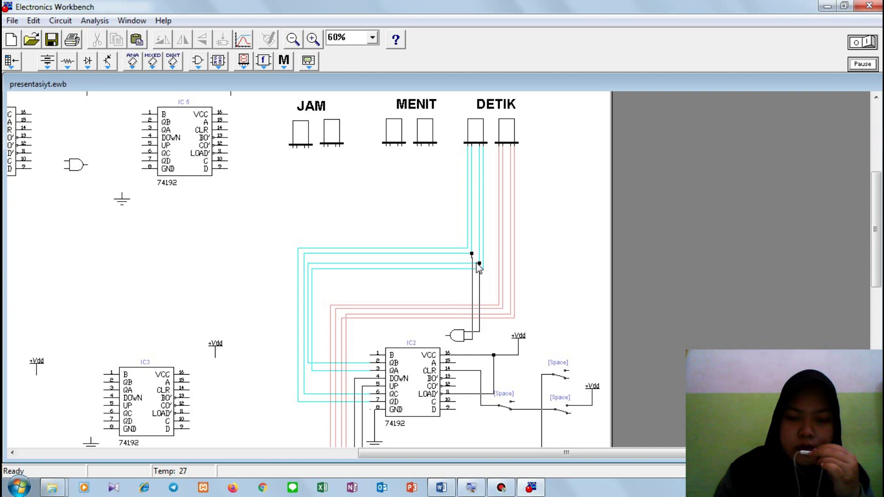
drag(471, 278, 469, 278)
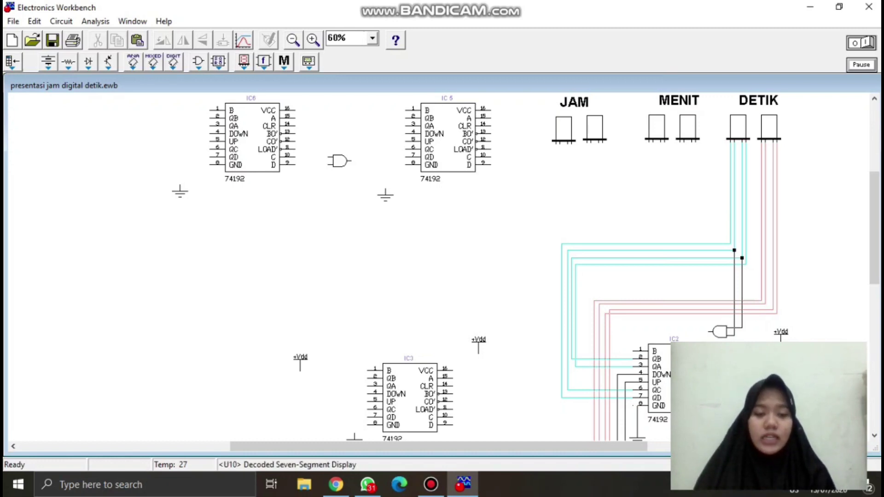
click(687, 128)
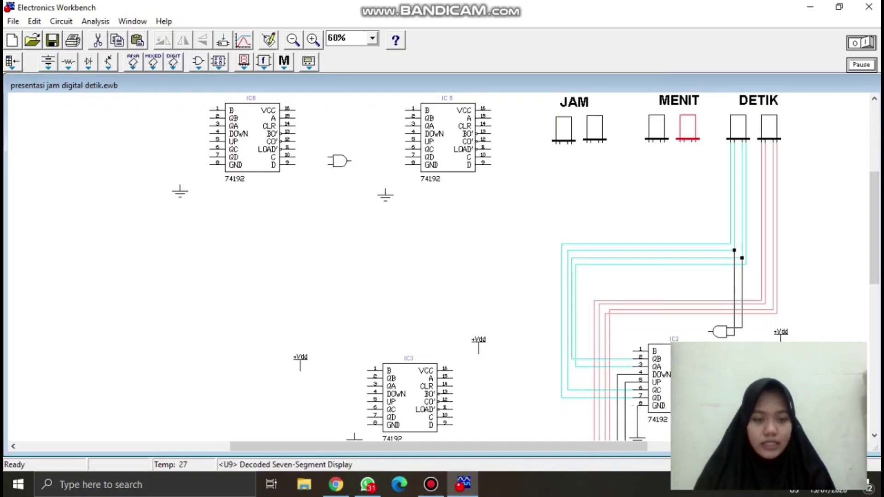
click(656, 128)
click(667, 189)
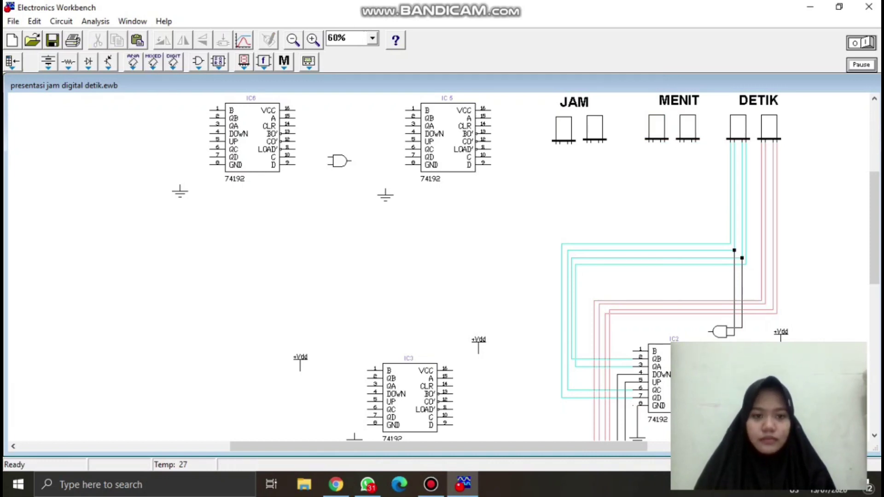
drag(873, 225, 873, 280)
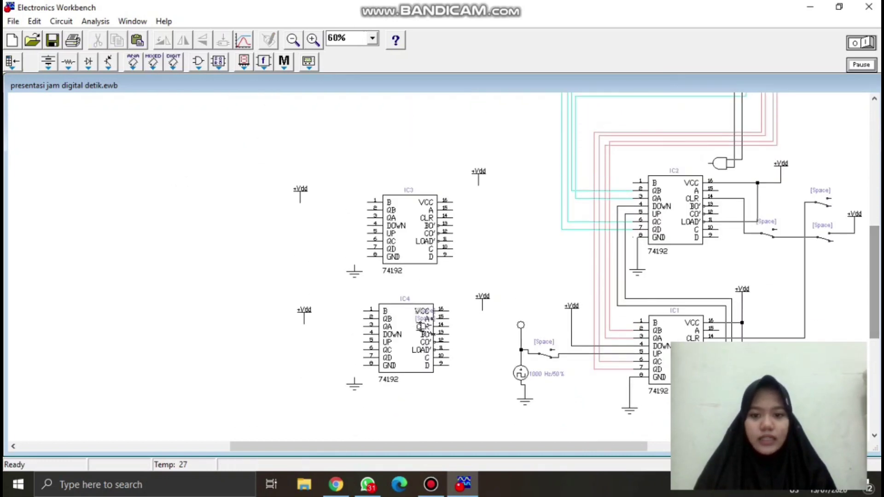
click(421, 326)
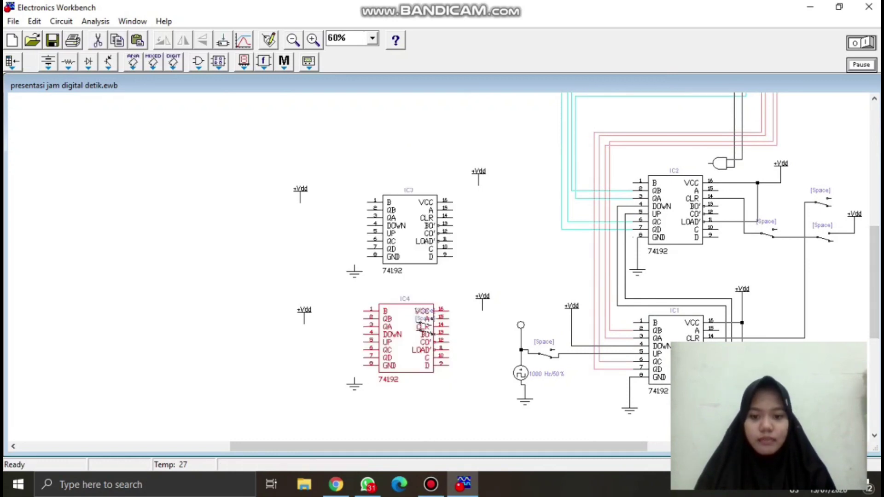
click(421, 326)
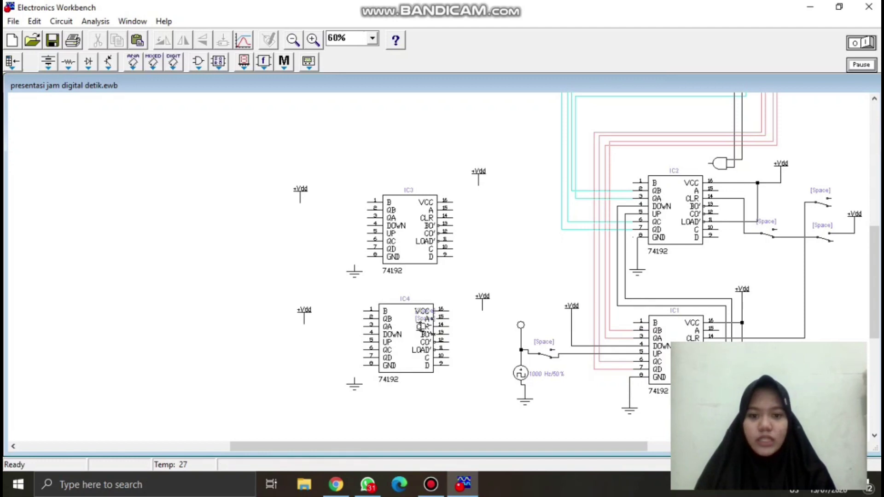
Add a text label reading IC 1 in Arial Narrow Bold, size 18, and place it below the IC1 counter.
click(284, 61)
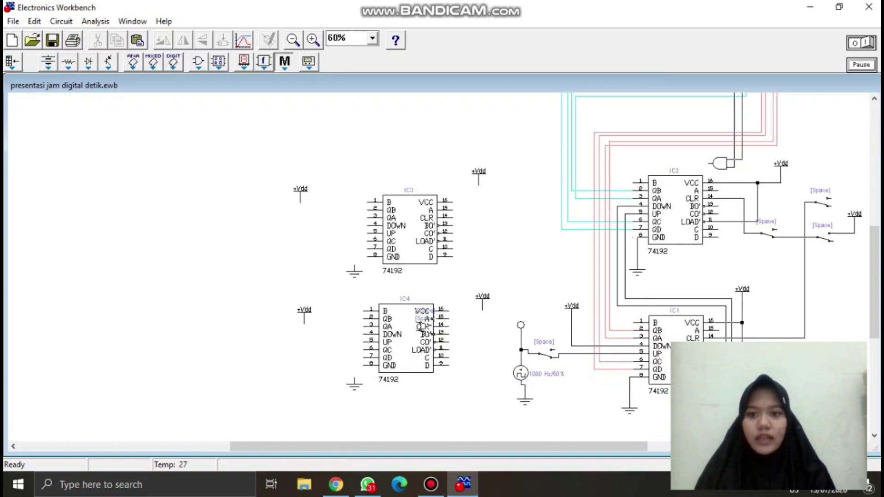
click(519, 104)
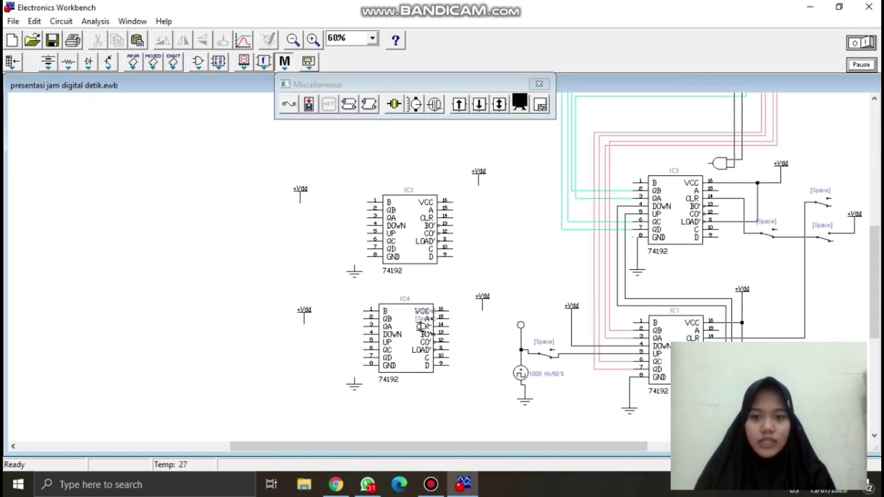
drag(519, 104, 211, 267)
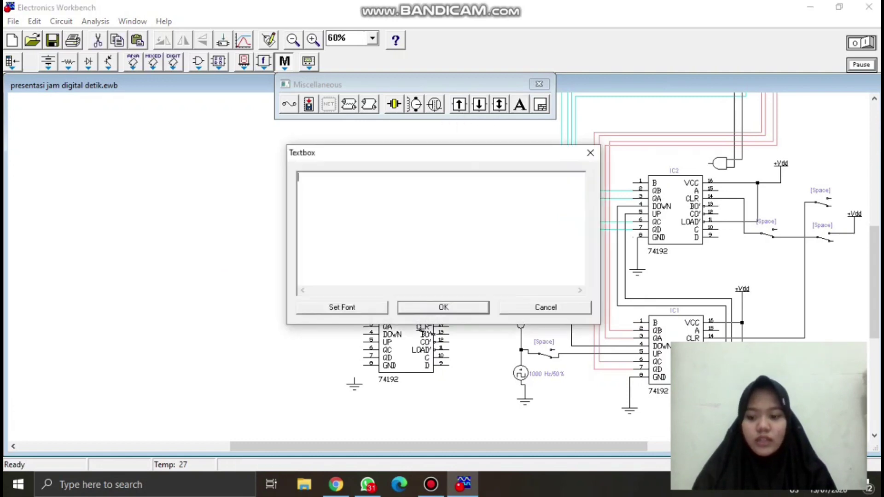
text(IC 1)
key(Tab)
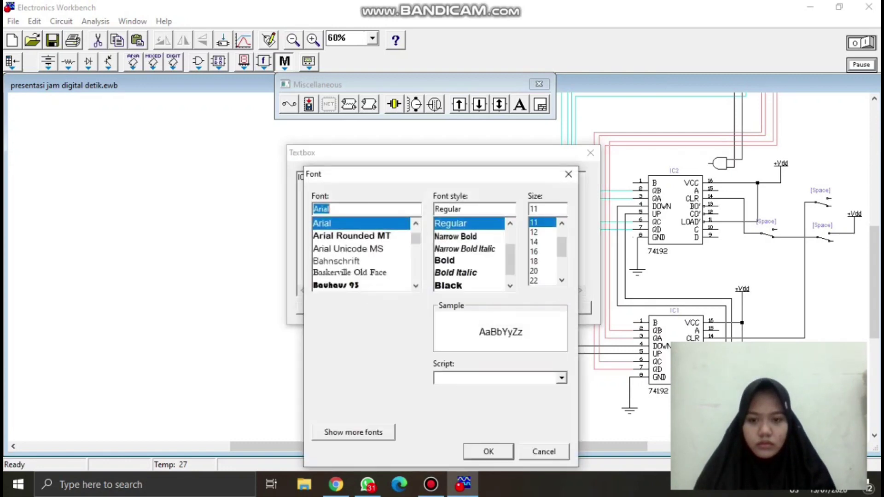
click(455, 236)
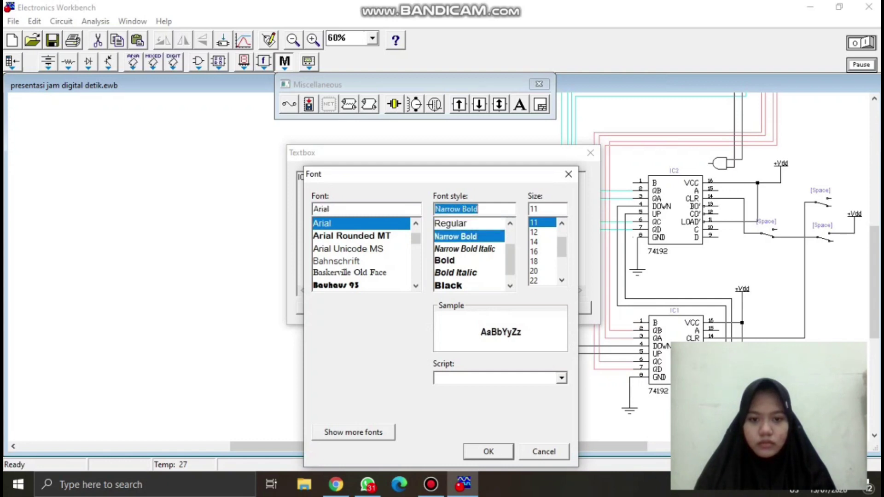
click(542, 261)
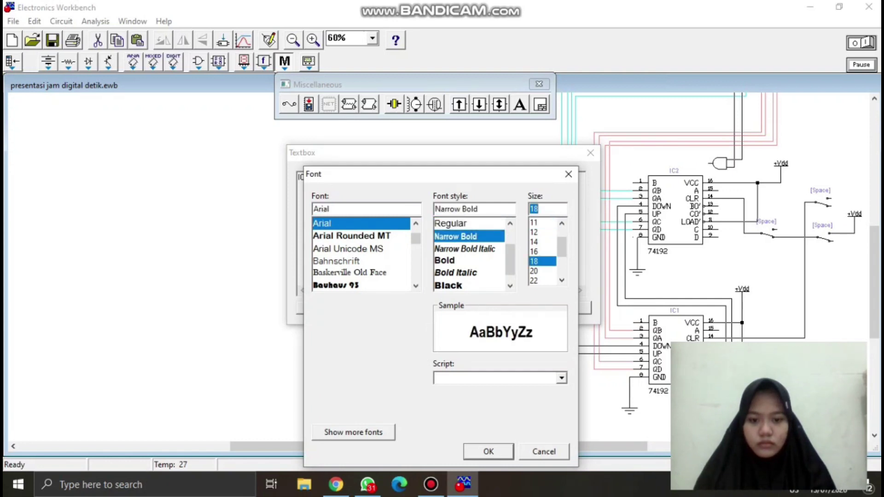
key(Return)
key(Return)
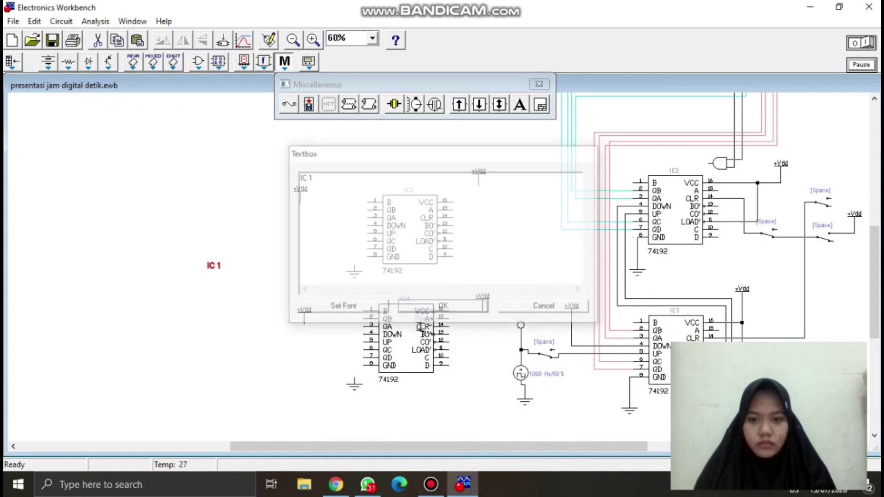
drag(210, 262, 658, 403)
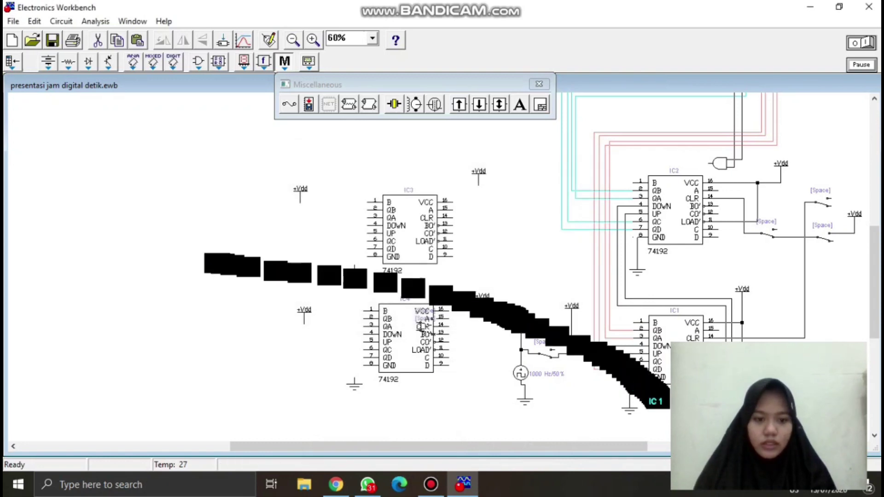
drag(519, 104, 267, 197)
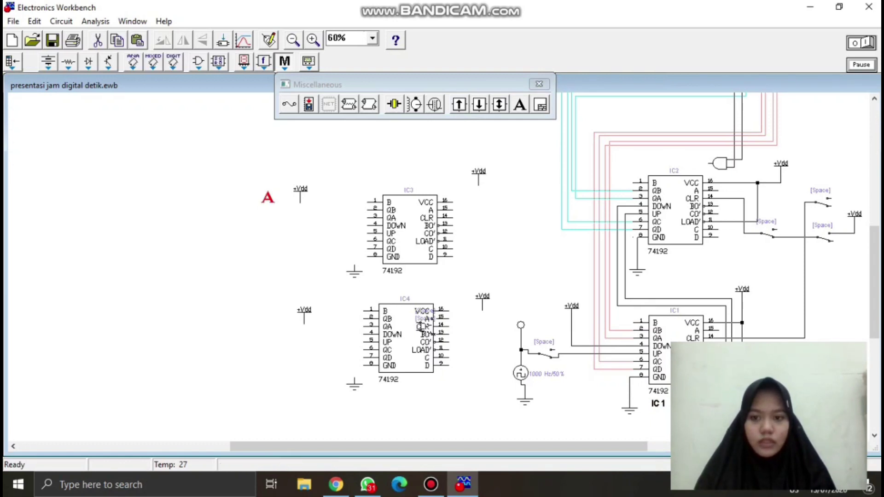
key(Delete)
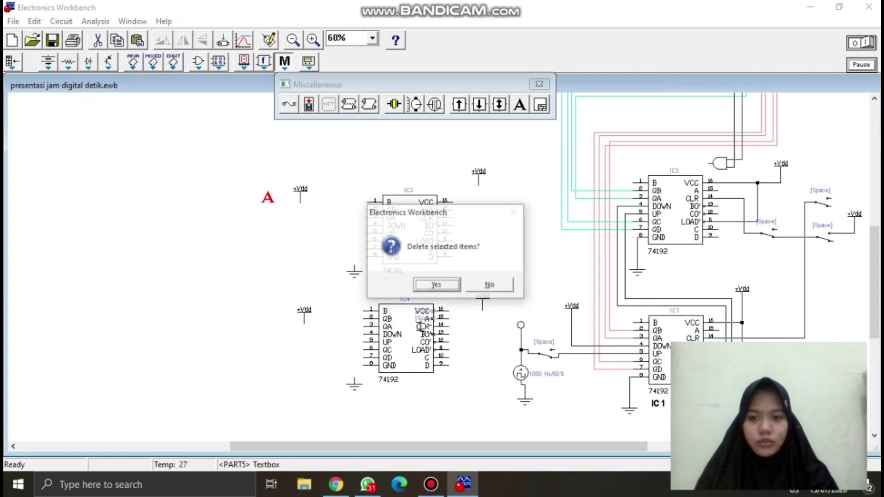
key(Return)
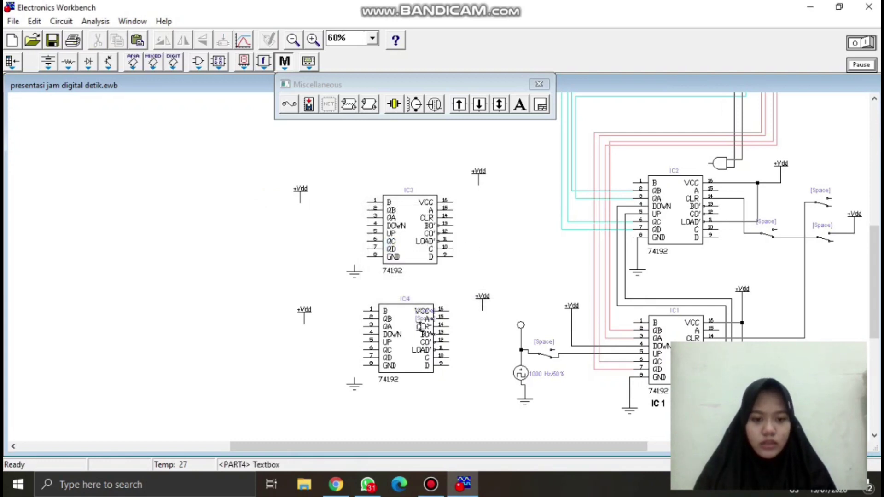
Duplicate the IC 1 label, change the copy's text to IC 2 and place it below the IC2 counter.
click(658, 403)
key(ctrl+v)
drag(437, 268, 424, 275)
double_click(422, 326)
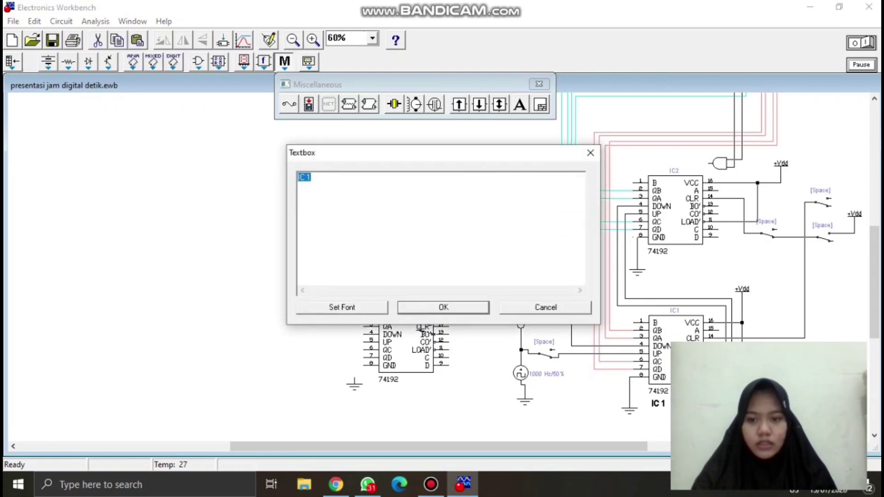
key(End)
key(BackSpace)
text(2)
key(Return)
drag(576, 261, 694, 254)
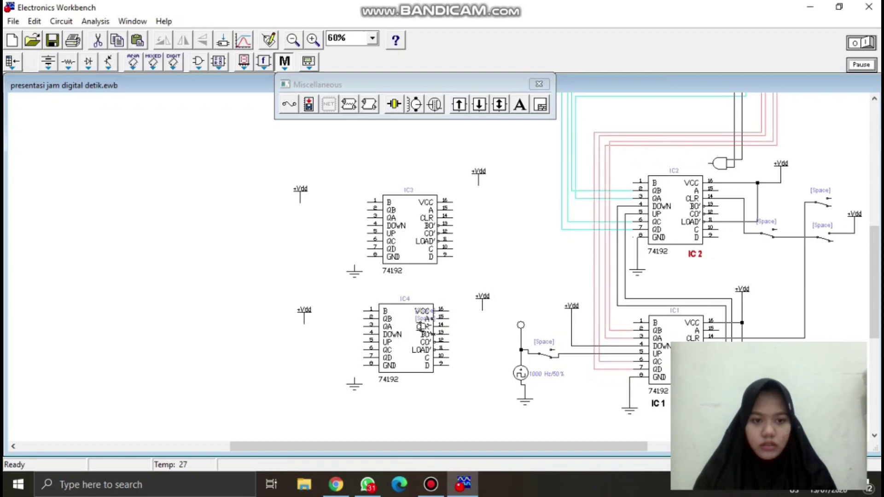
Paste another copy of the IC 1 label below the IC3 counter and change its text to IC 3.
click(704, 274)
key(ctrl+v)
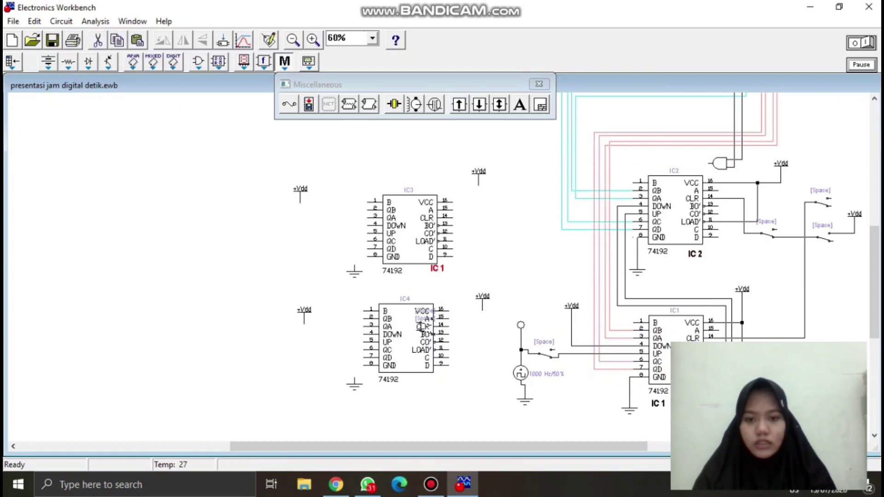
key(ctrl+m)
key(ctrl+c)
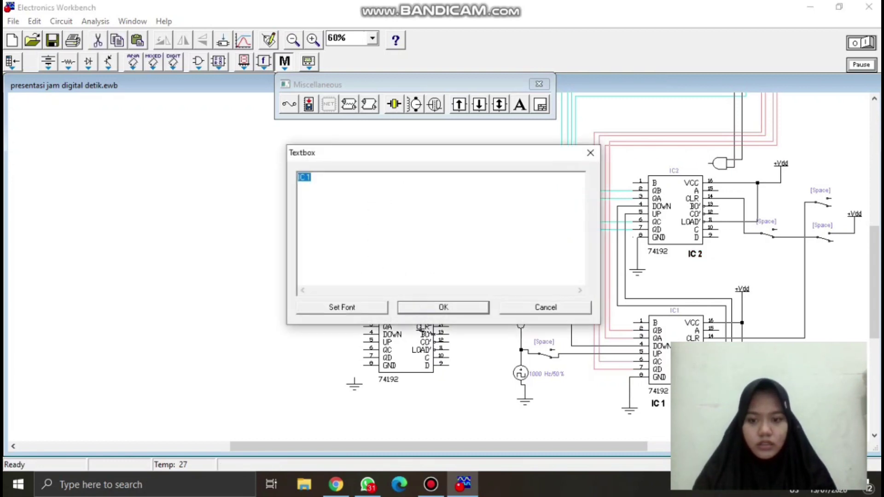
key(End)
key(BackSpace)
text(3)
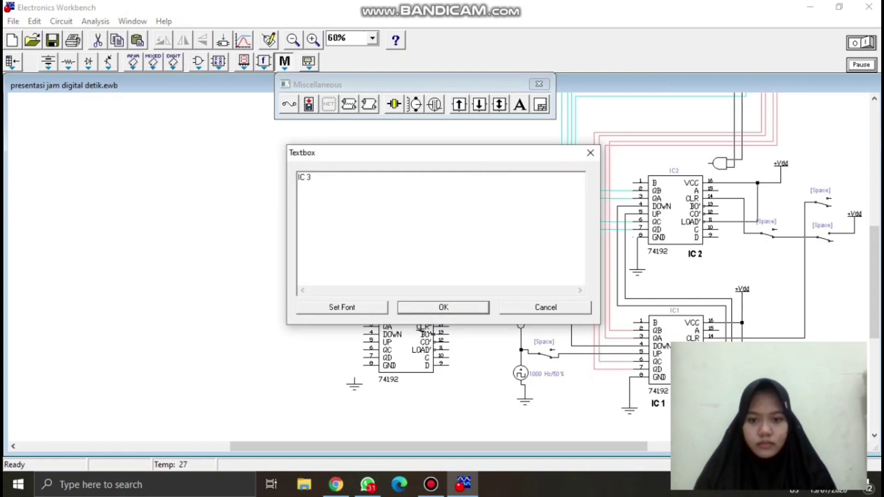
key(Return)
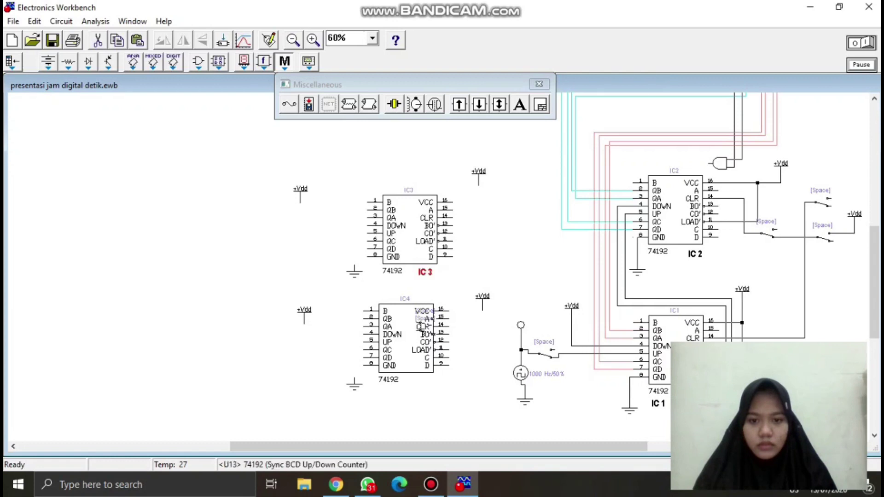
Paste another copy of the IC 1 label, move it below the IC4 counter and change its text to IC 4.
click(465, 283)
key(ctrl+v)
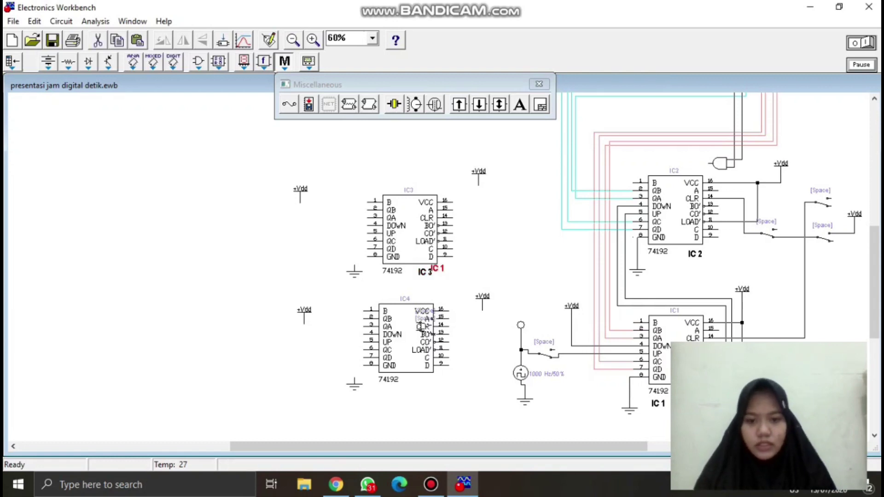
drag(437, 269, 422, 379)
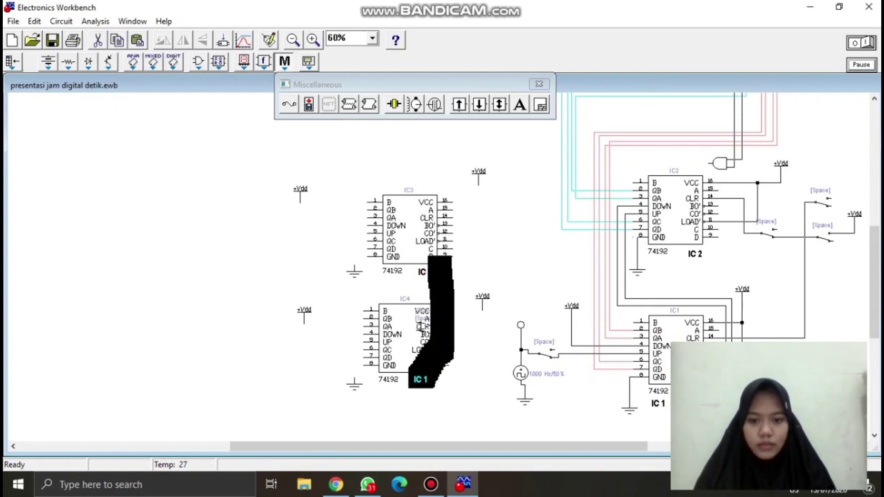
double_click(422, 379)
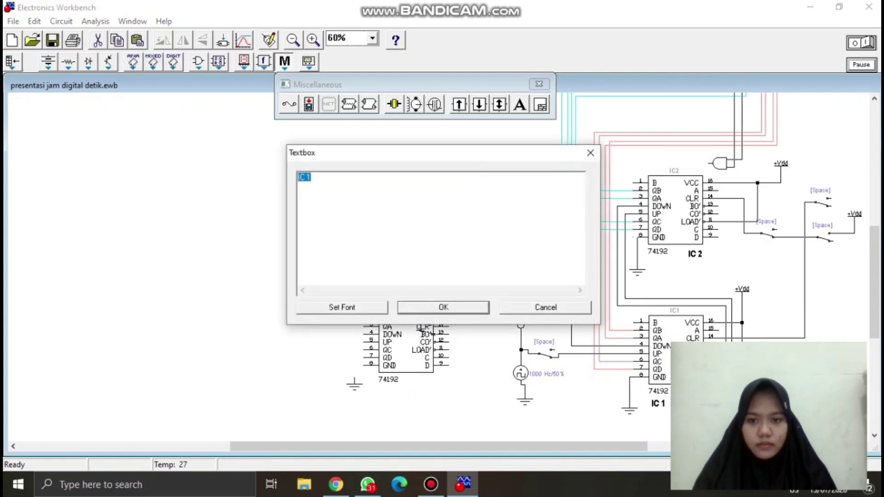
text(IC 4)
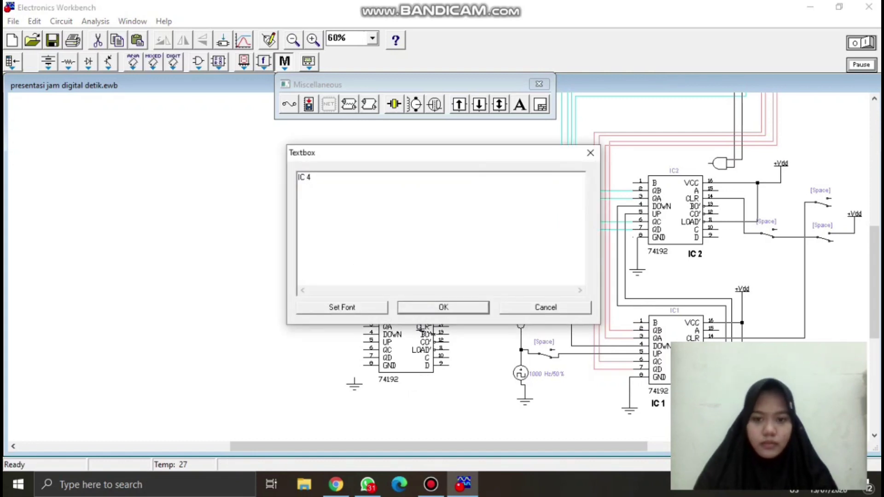
key(Return)
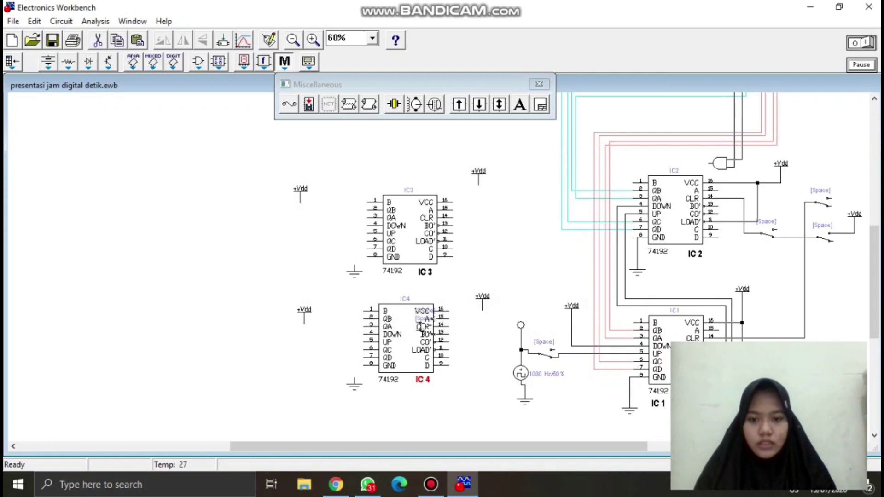
Paste another label copy, move it to the empty area left of the IC3 counter and change its text to IC 5.
key(ctrl+v)
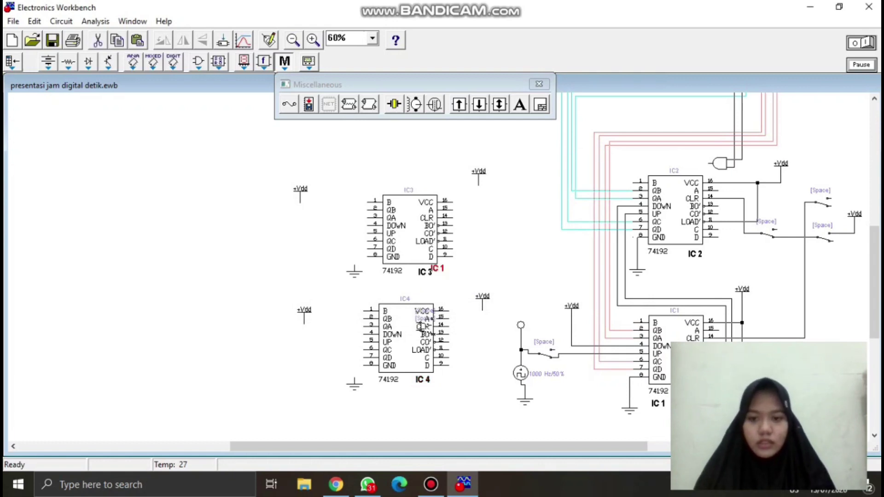
drag(437, 267, 185, 241)
double_click(185, 241)
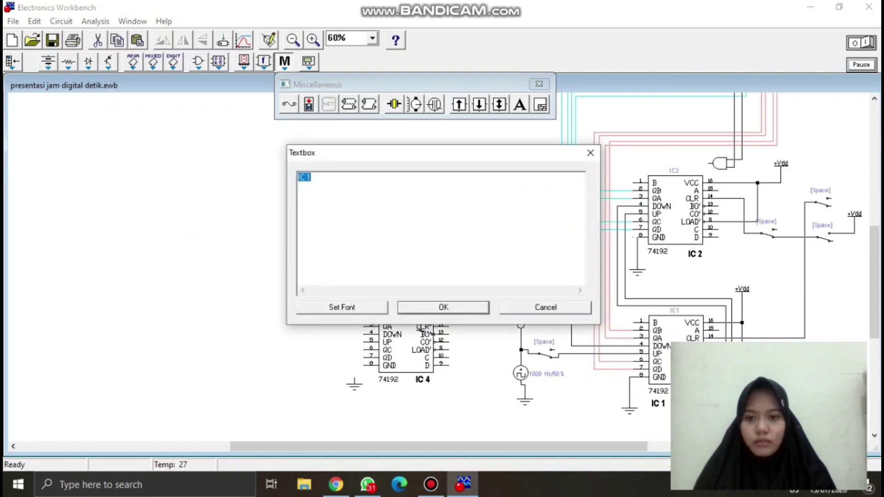
key(BackSpace)
text(5)
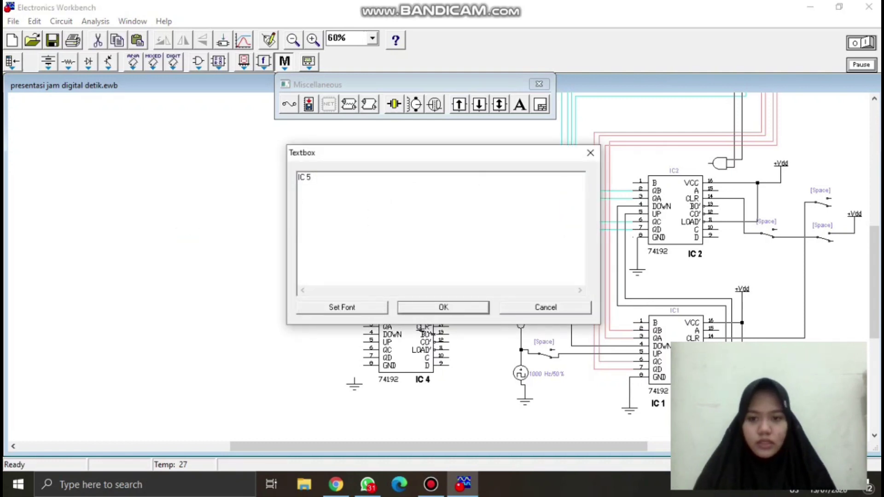
key(Return)
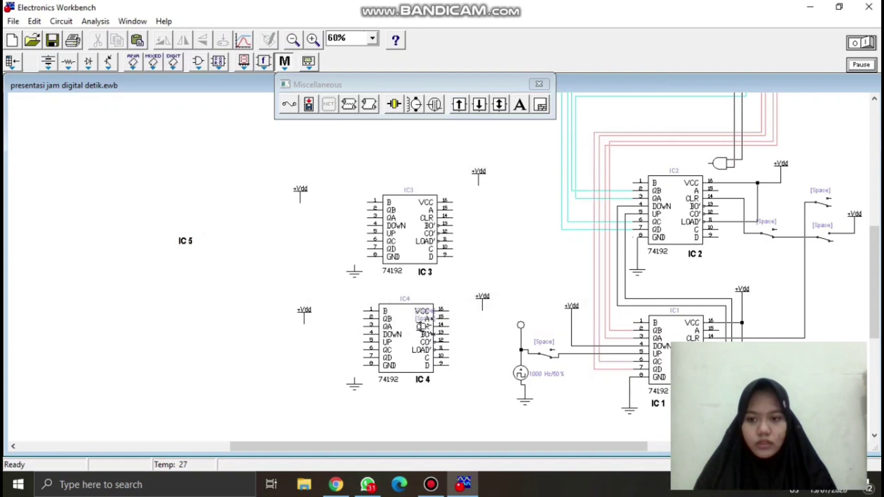
Paste one more label copy, put it in the empty area left of the IC4 counter and set its text to IC 6.
key(ctrl+v)
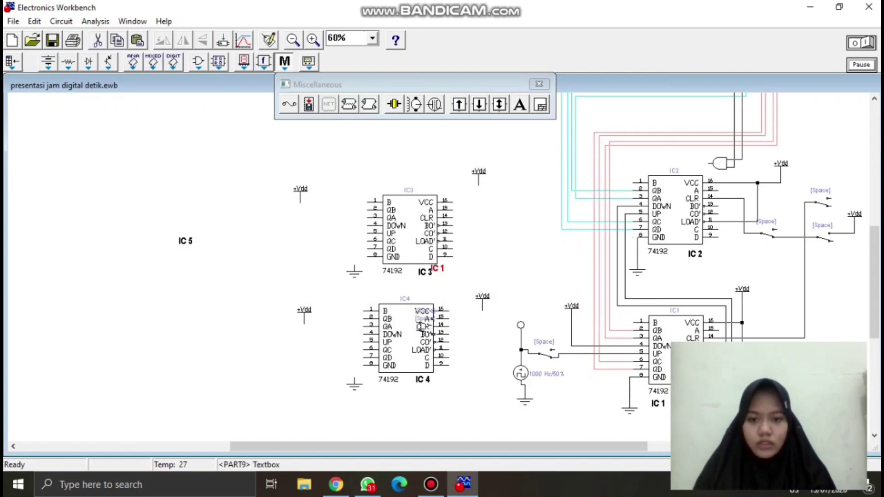
key(ctrl+m)
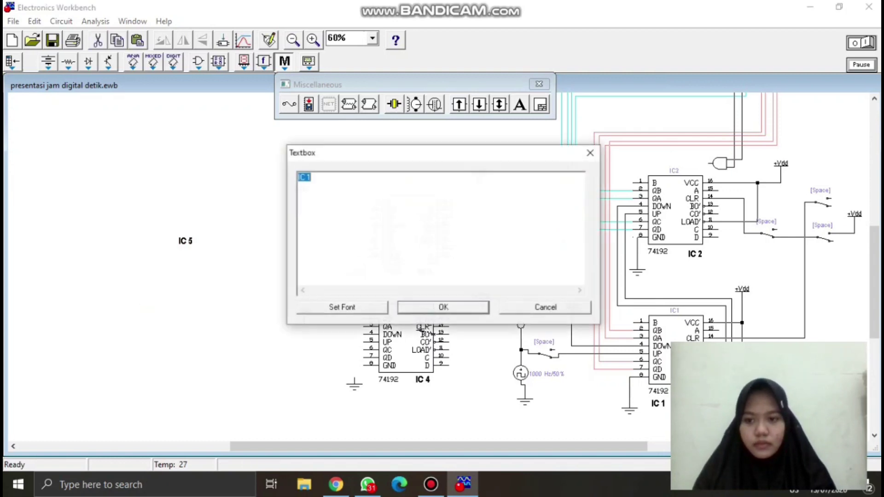
text(IC 6)
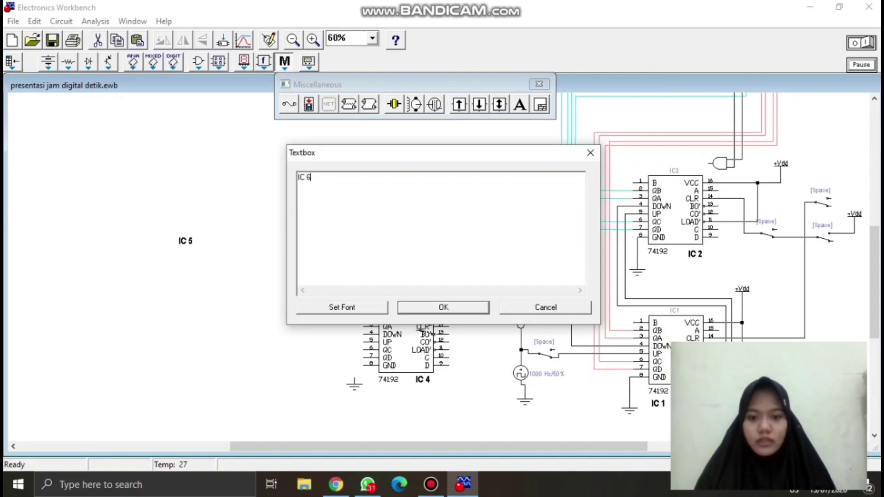
key(Return)
Move the IC 5 label below the IC5 counter and the IC 6 label below the IC6 counter, beside their 74192 captions.
scroll(421, 326, up, 3)
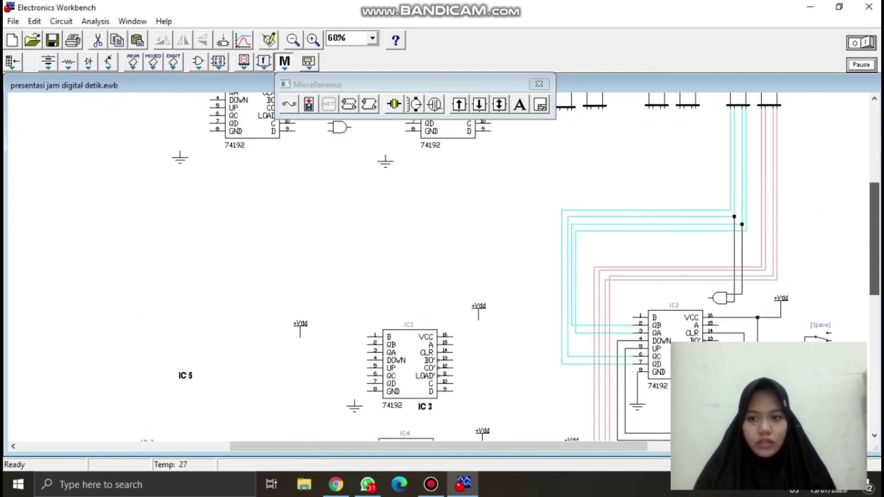
drag(185, 382, 466, 152)
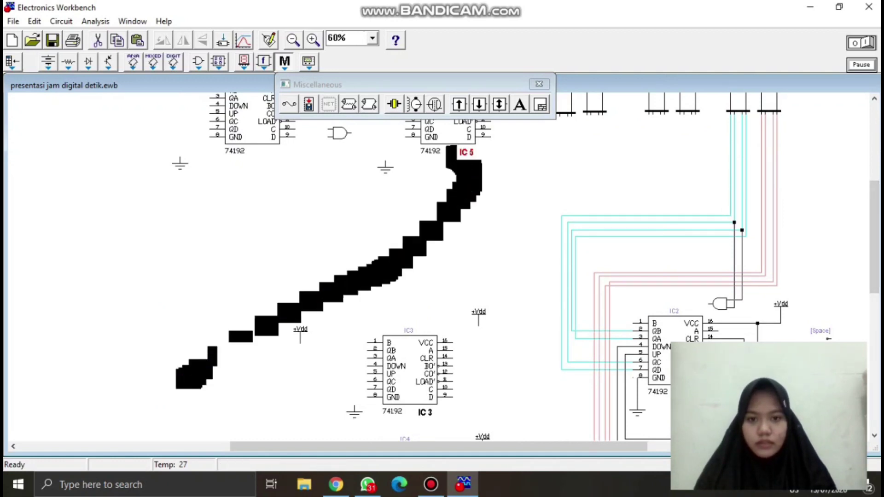
drag(874, 237, 874, 257)
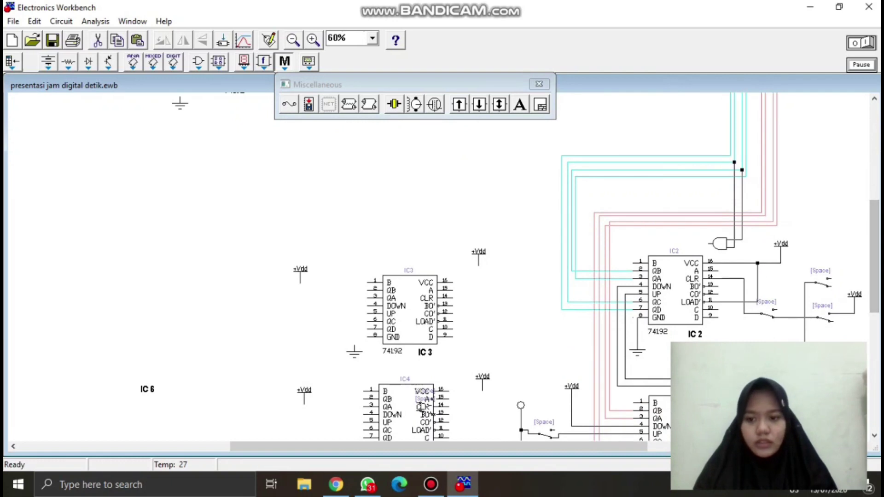
drag(148, 388, 266, 161)
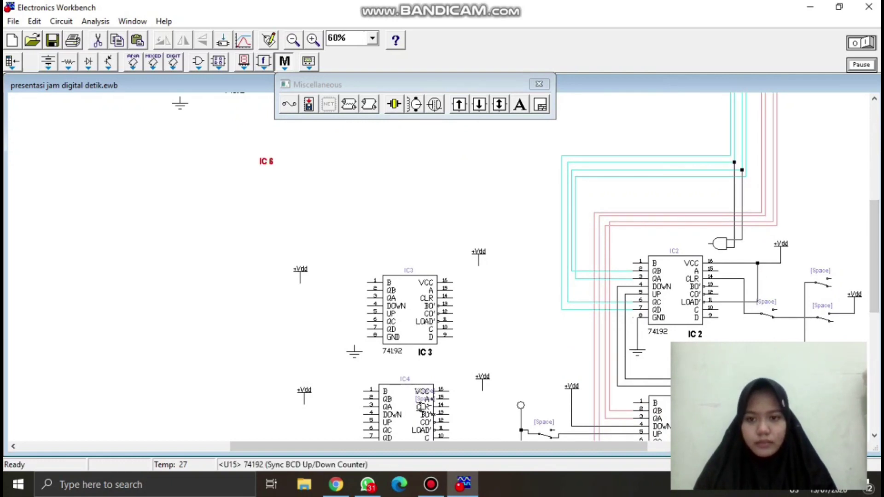
scroll(421, 407, up, 3)
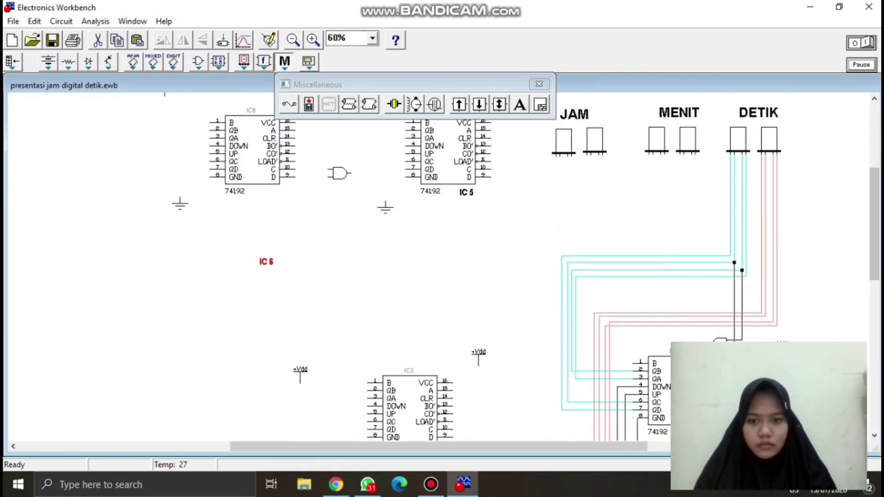
drag(266, 262, 269, 190)
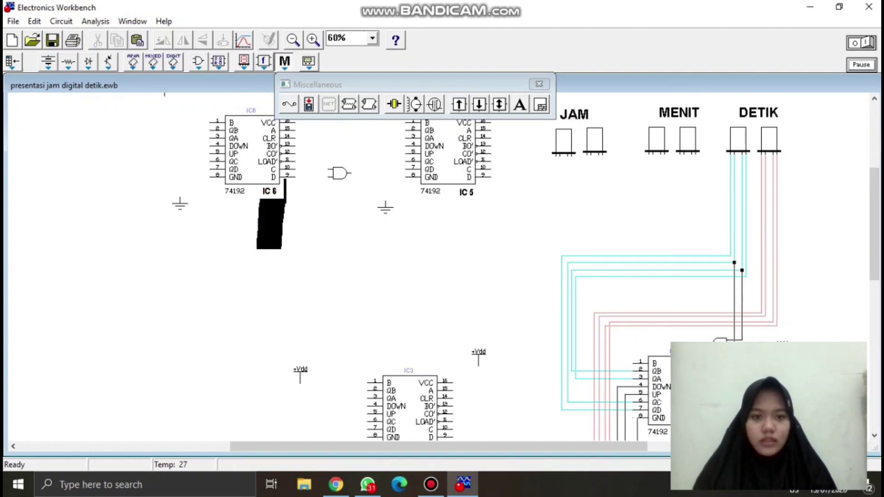
Close the Miscellaneous parts window.
click(539, 84)
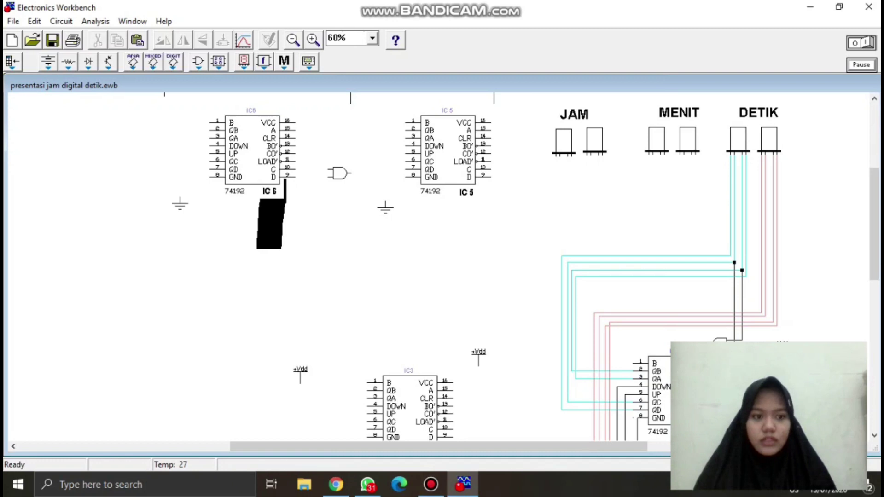
scroll(437, 267, down, 1)
scroll(437, 267, down, 1)
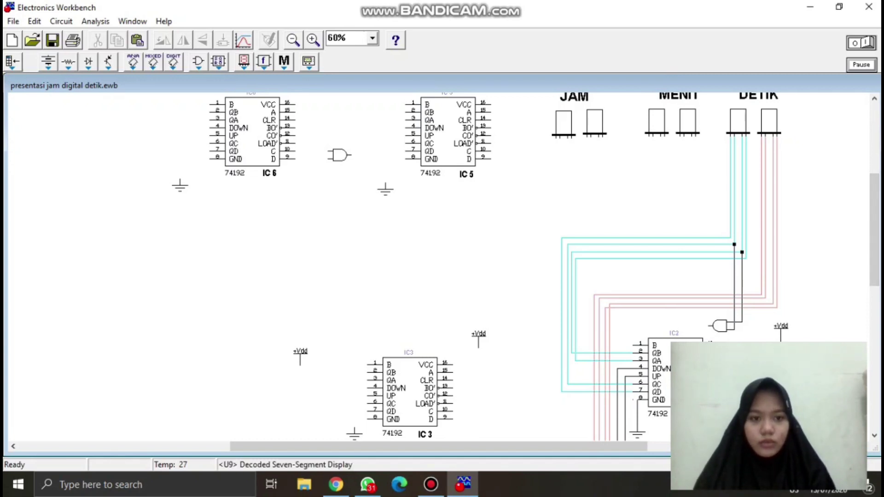
double_click(691, 136)
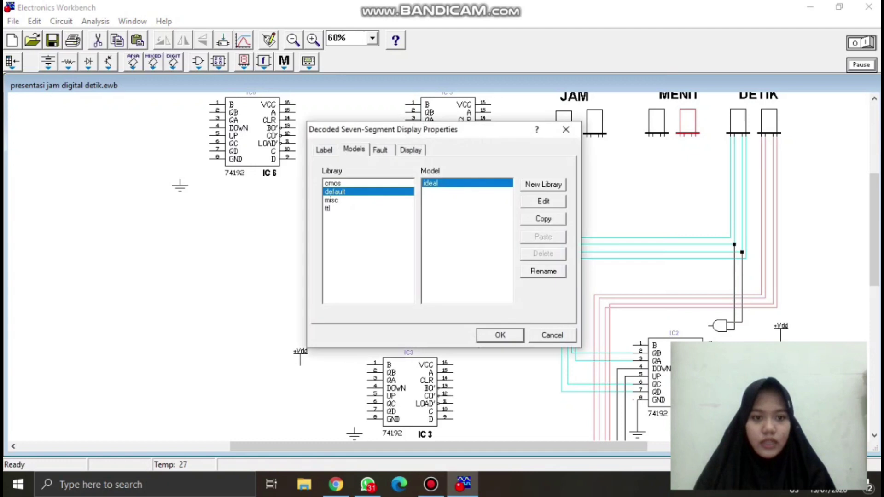
key(ctrl+Tab)
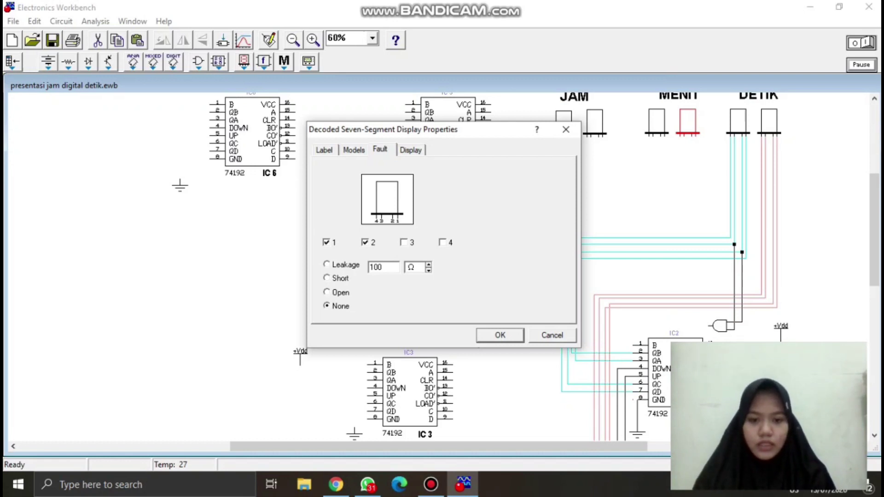
key(Return)
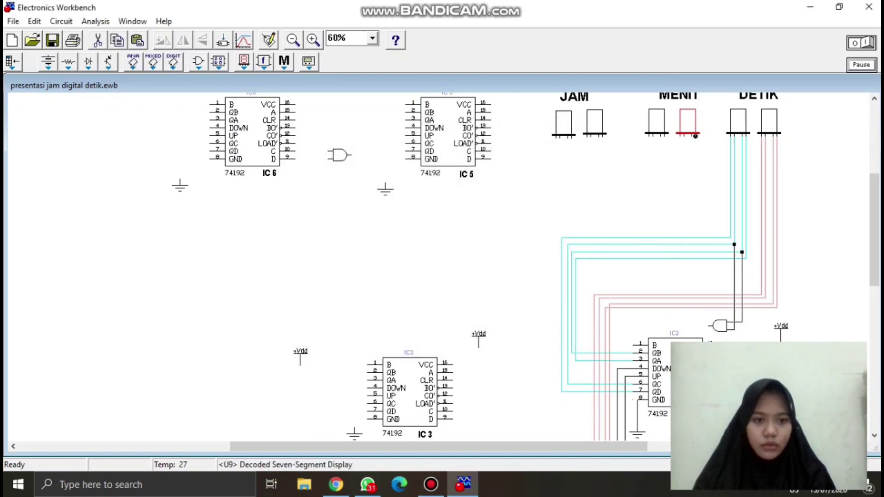
key(Escape)
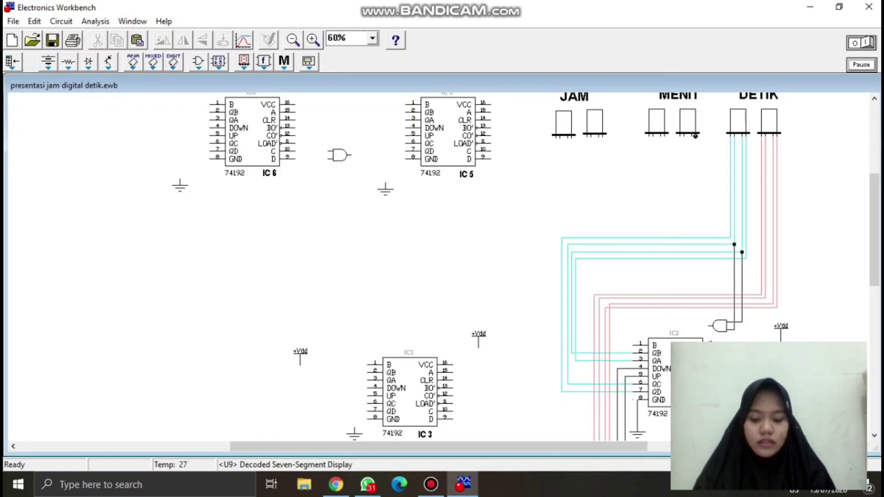
Wire the four pins of the right MENIT display, from right to left, to QA, QB, QC and QD of the IC3 counter.
drag(695, 137, 367, 380)
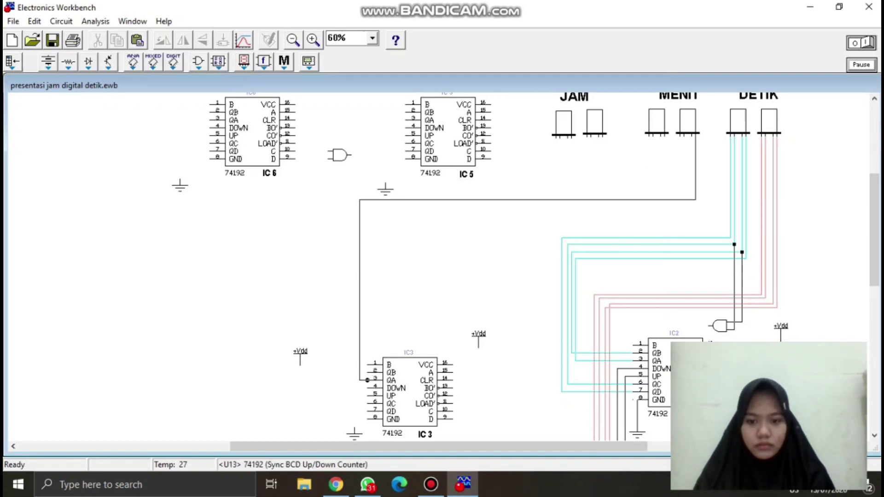
drag(691, 136, 367, 372)
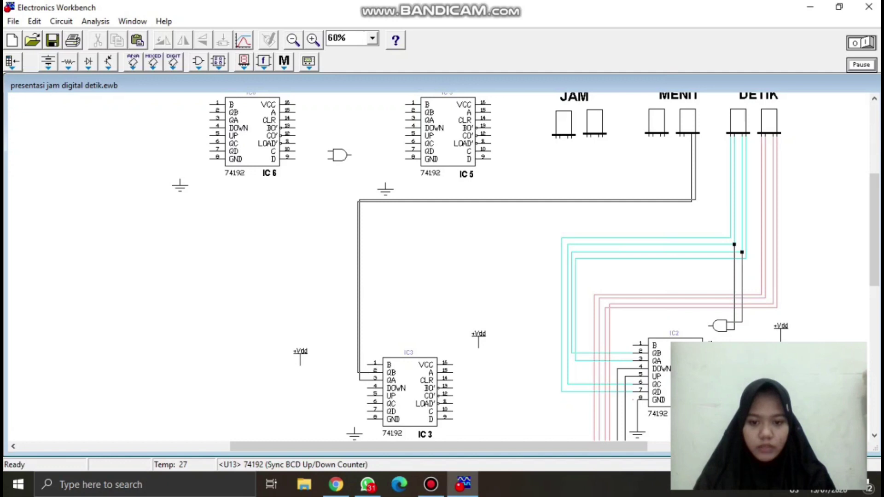
drag(684, 135, 367, 404)
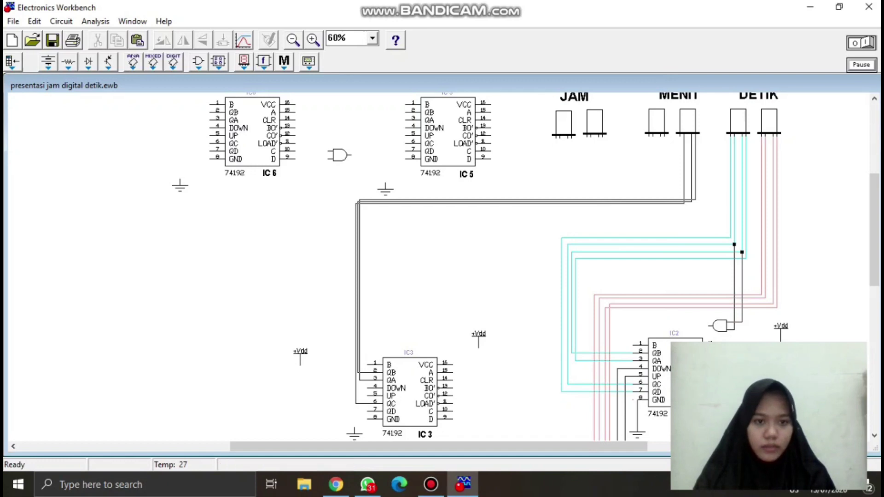
drag(680, 137, 367, 411)
Spread the four wires between the right MENIT display and IC3 apart, lowering their horizontal runs and shifting their vertical runs left.
drag(525, 203, 525, 216)
drag(524, 200, 525, 220)
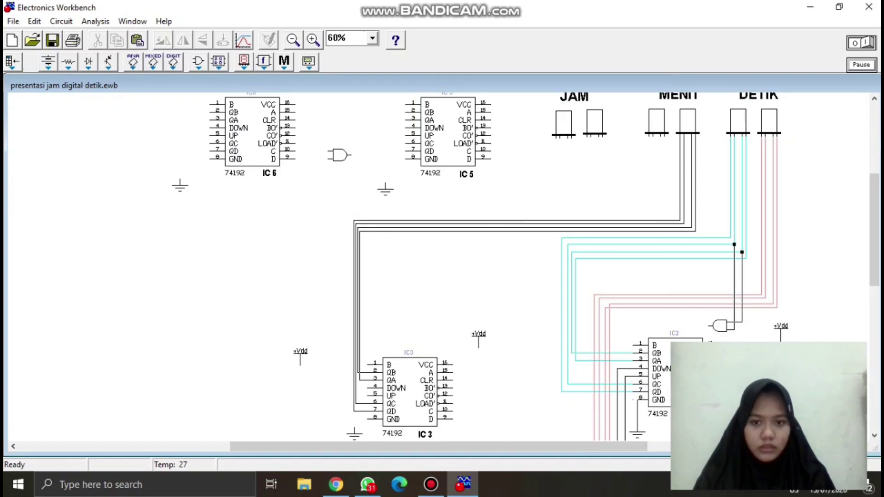
mouse_move(354, 317)
mouse_down()
mouse_move(335, 317)
mouse_move(346, 317)
mouse_up()
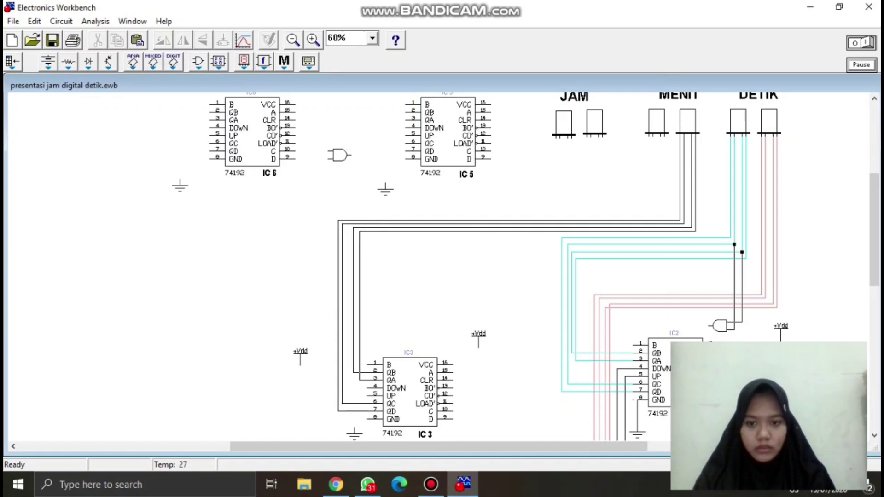
drag(359, 318, 354, 317)
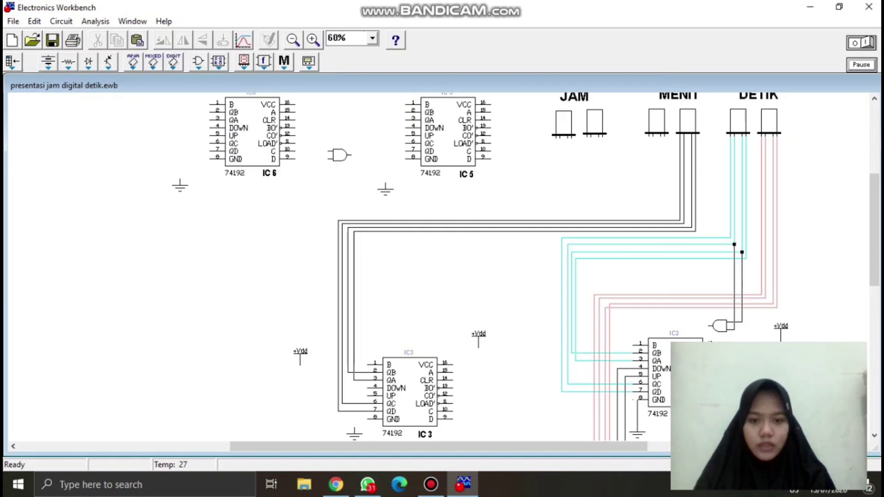
Color the four wires between the right MENIT display and the IC3 counter blue.
double_click(353, 318)
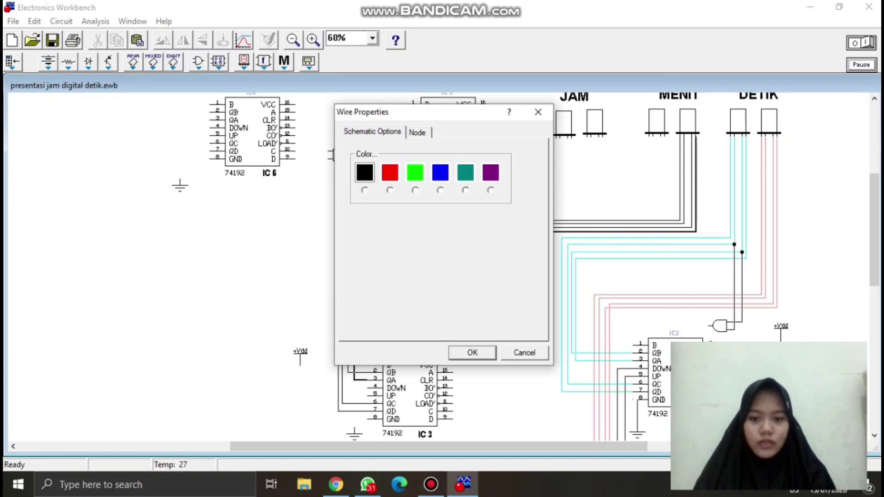
click(440, 173)
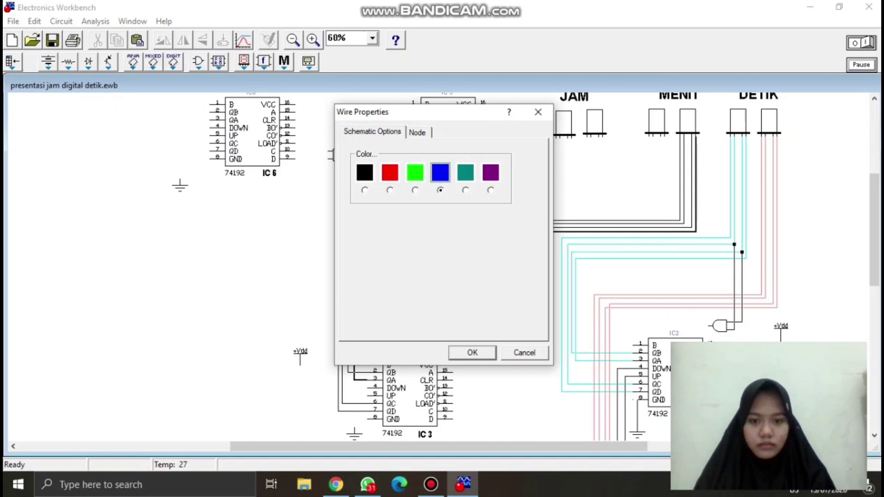
key(Return)
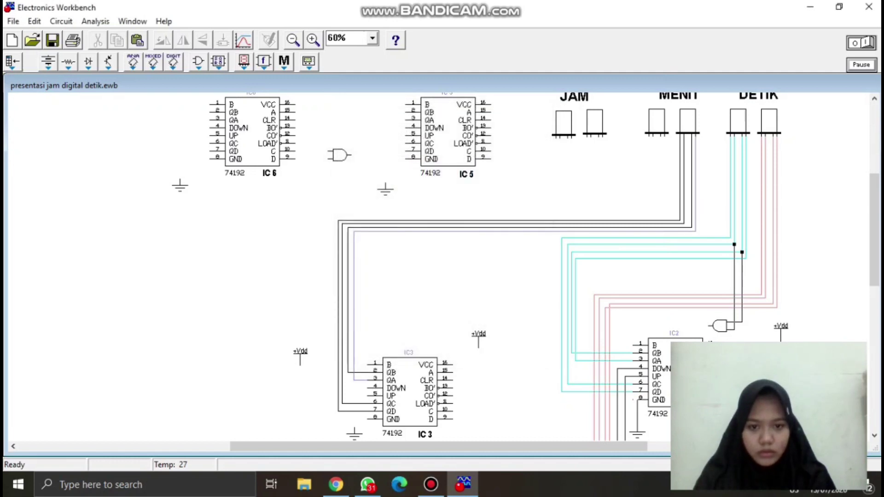
double_click(442, 227)
click(440, 172)
key(Return)
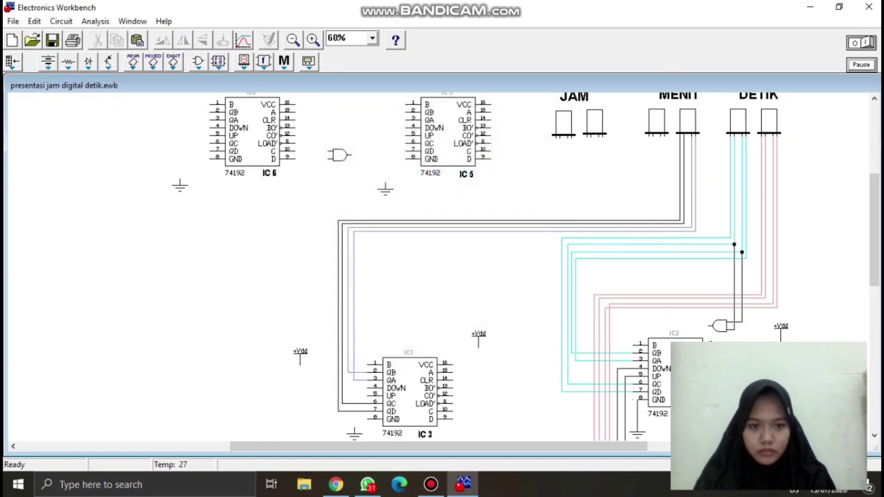
double_click(442, 224)
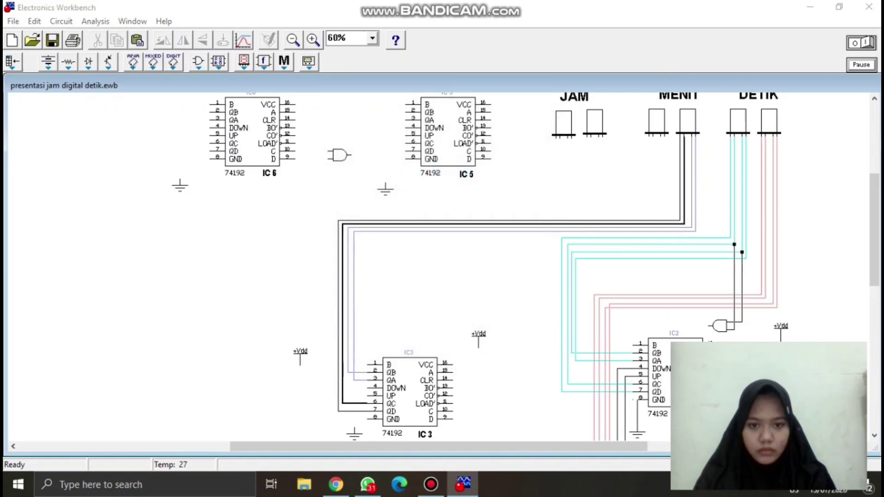
click(440, 172)
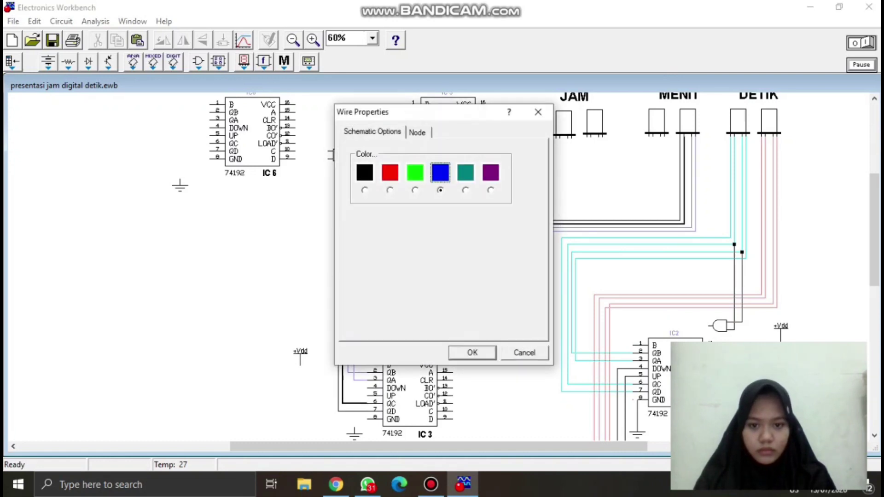
key(Return)
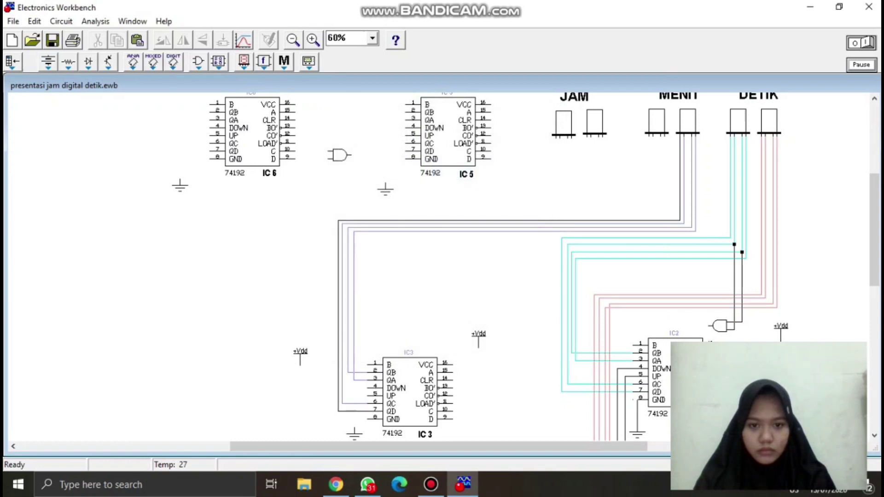
double_click(441, 221)
click(440, 173)
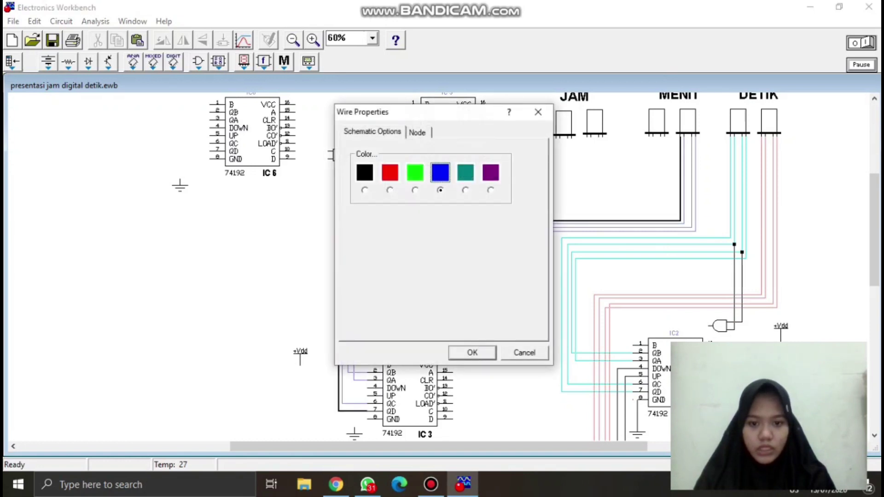
key(Return)
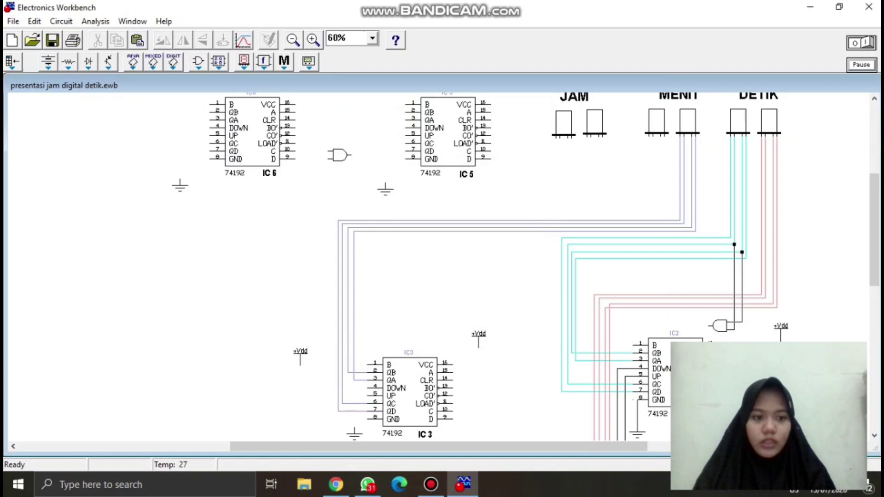
Wire the two rightmost pins of the left MENIT display to QA and QB of the IC4 counter.
scroll(421, 354, down, 5)
scroll(438, 267, down, 1)
scroll(438, 267, down, 3)
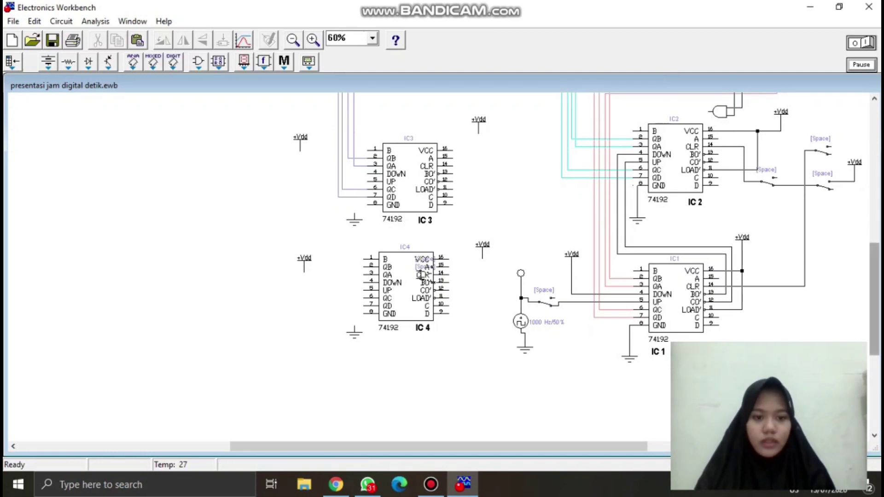
scroll(421, 275, up, 10)
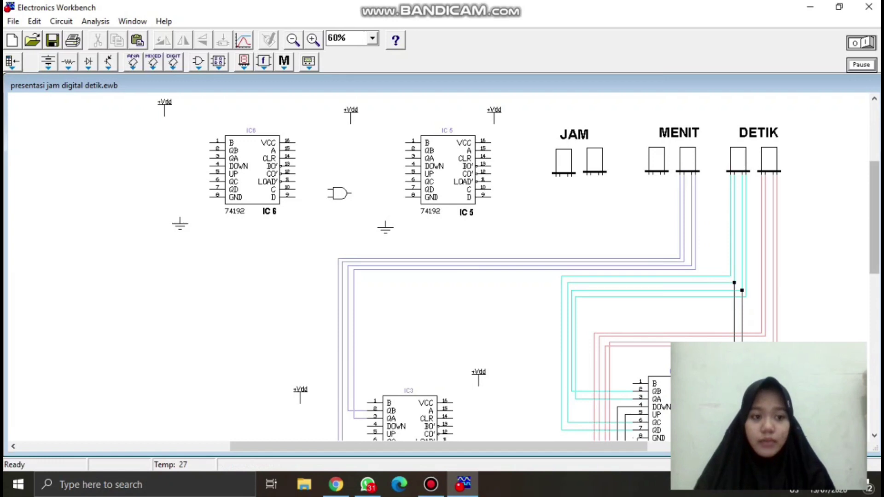
scroll(421, 378, down, 6)
scroll(421, 378, down, 4)
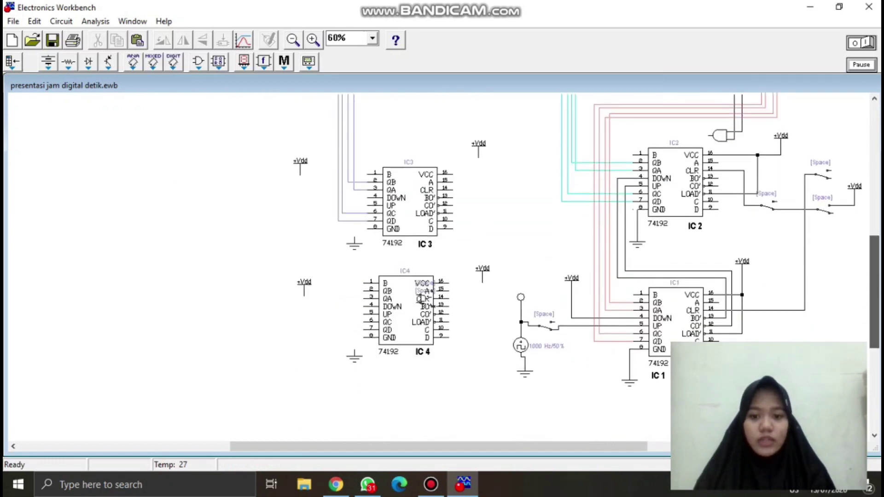
scroll(421, 378, up, 10)
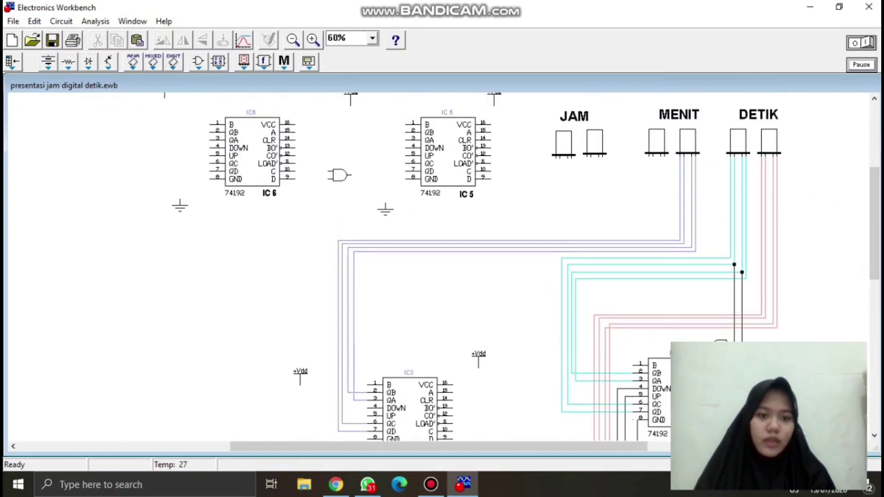
drag(590, 194, 364, 390)
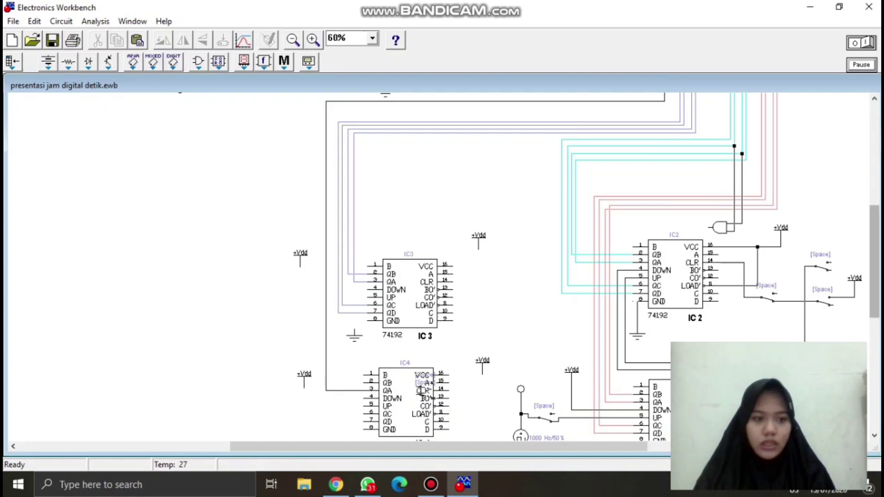
drag(873, 261, 873, 201)
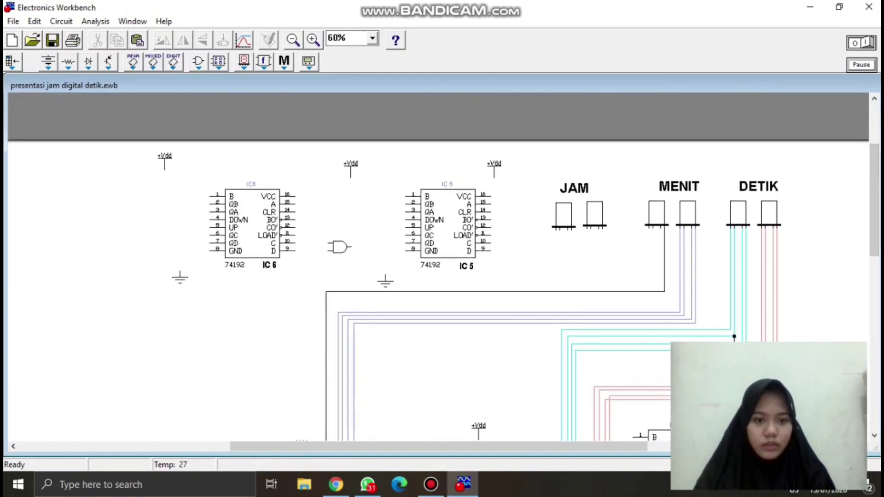
drag(660, 227, 371, 364)
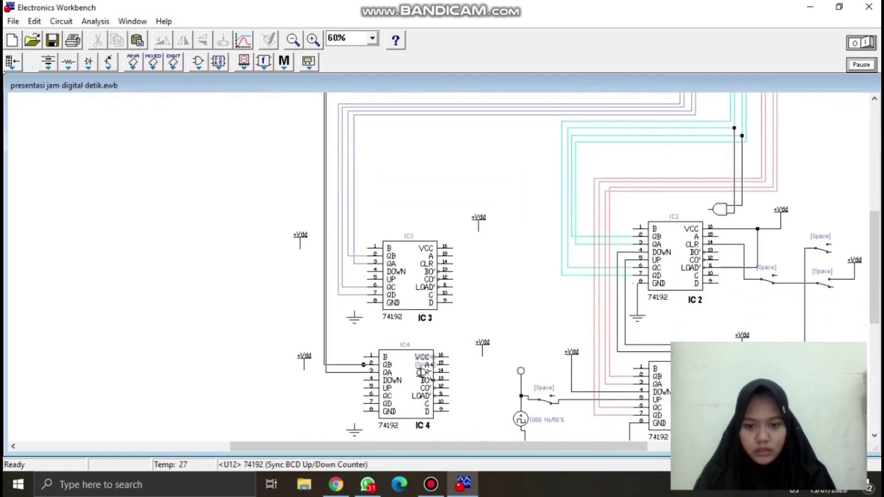
Wire the two remaining pins of the left MENIT display to QC and QD of the IC4 counter.
drag(874, 267, 874, 206)
drag(652, 208, 363, 293)
drag(874, 301, 873, 211)
drag(648, 192, 363, 376)
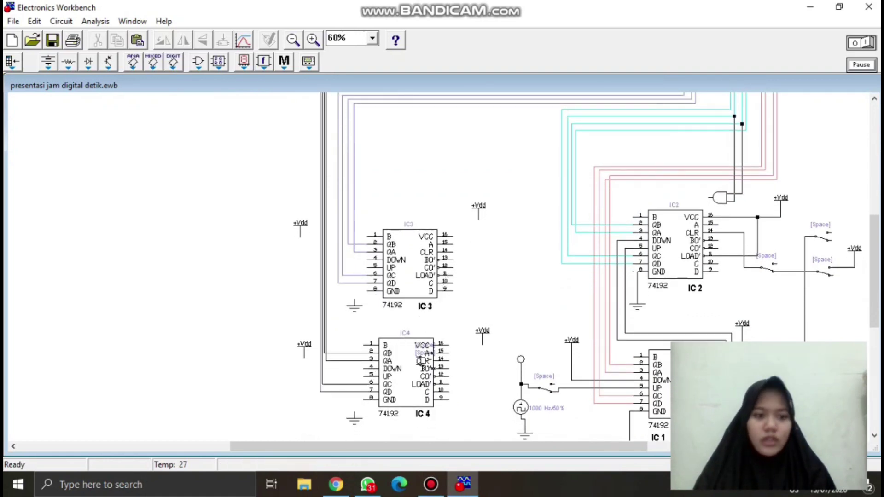
Space out the vertical runs of the four left MENIT display wires and shift them to the left of IC3's +Vdd source.
scroll(421, 361, up, 3)
scroll(421, 361, up, 2)
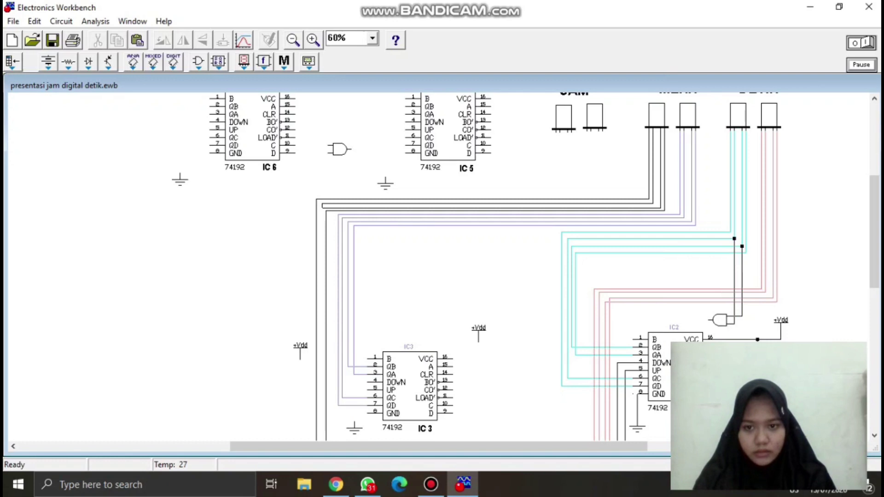
key(ctrl+m)
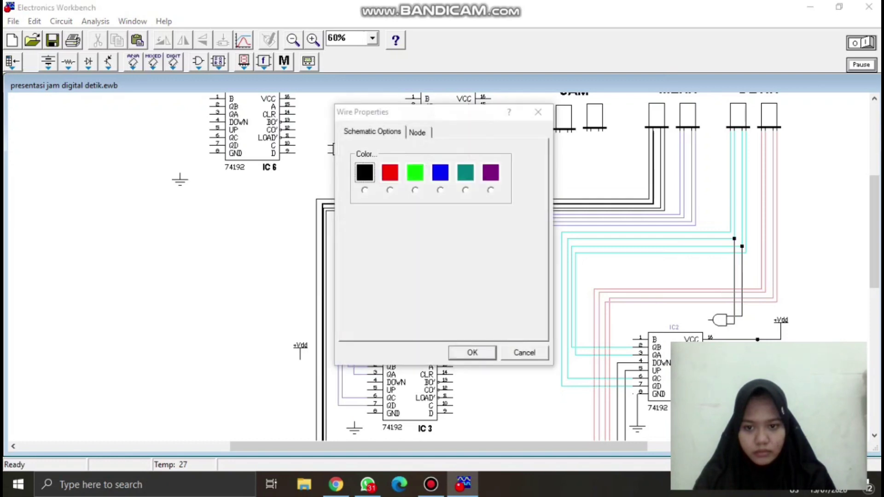
key(Escape)
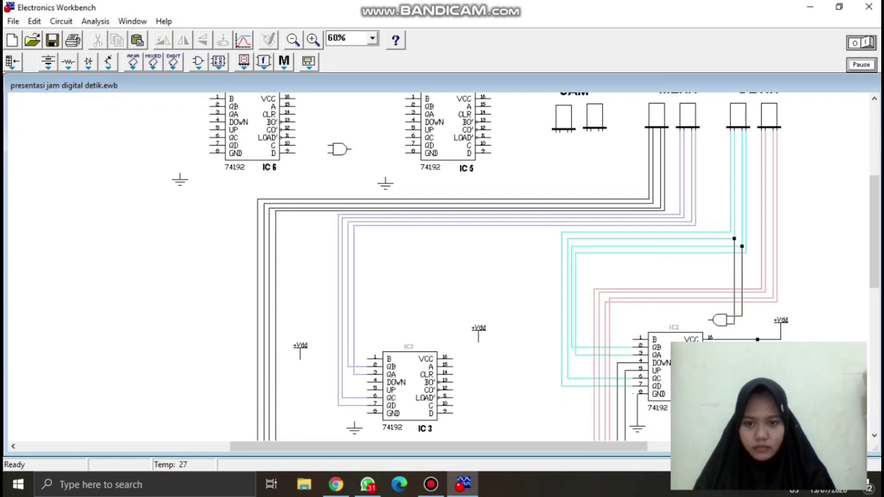
Move the +Vdd source at the left of IC4 clear of the wires, into the empty area on their left side.
scroll(441, 267, down, 1)
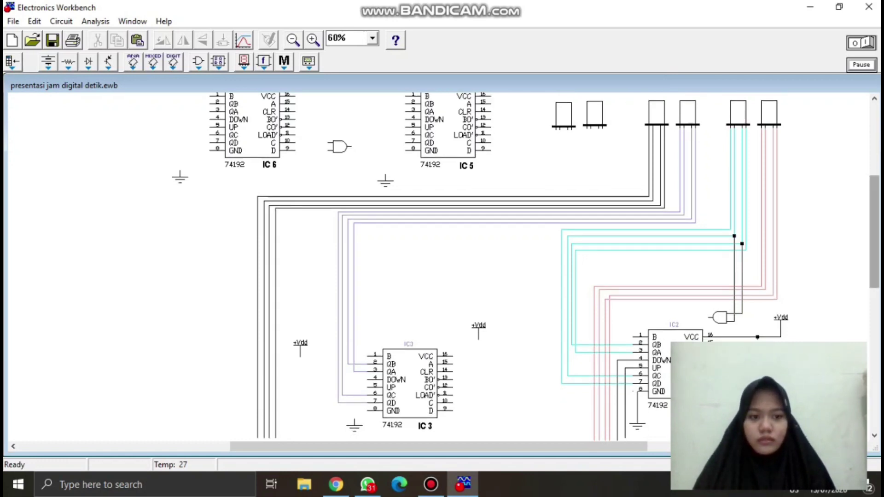
scroll(442, 267, down, 5)
scroll(442, 267, up, 4)
scroll(442, 267, down, 1)
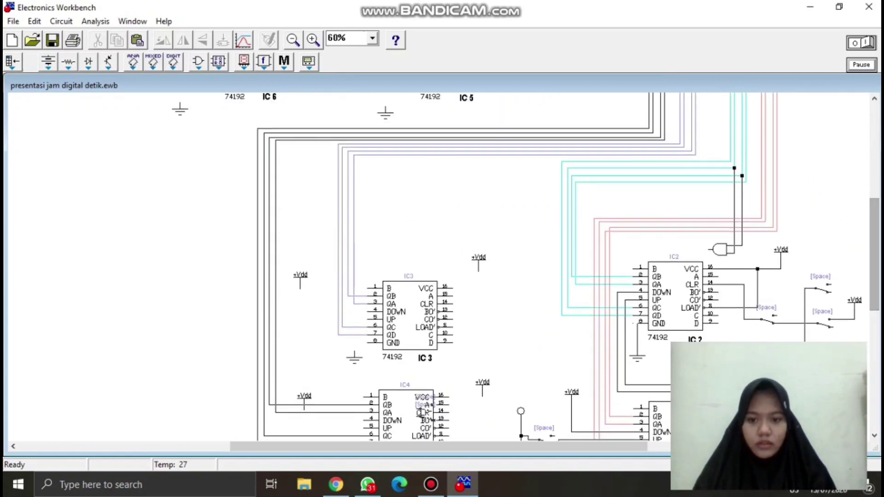
drag(304, 401, 219, 400)
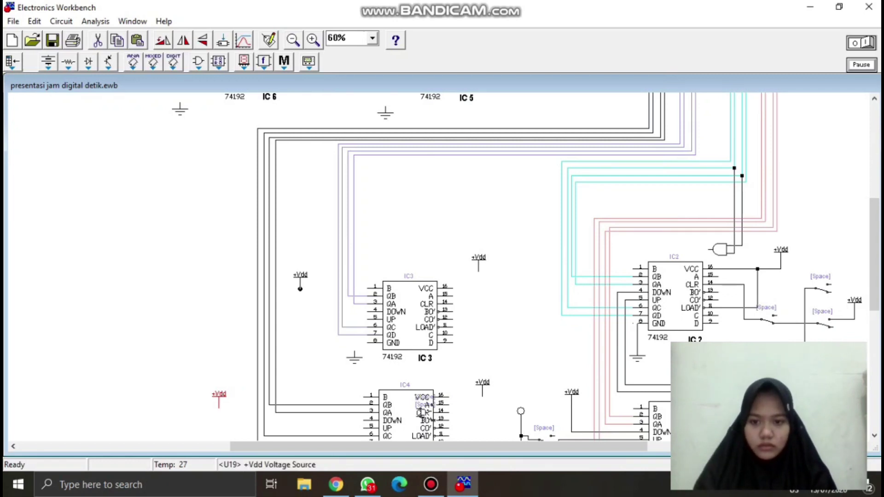
Wire the DOWN pins of IC3 and IC4 to the +Vdd sources on their left sides.
drag(356, 307, 370, 311)
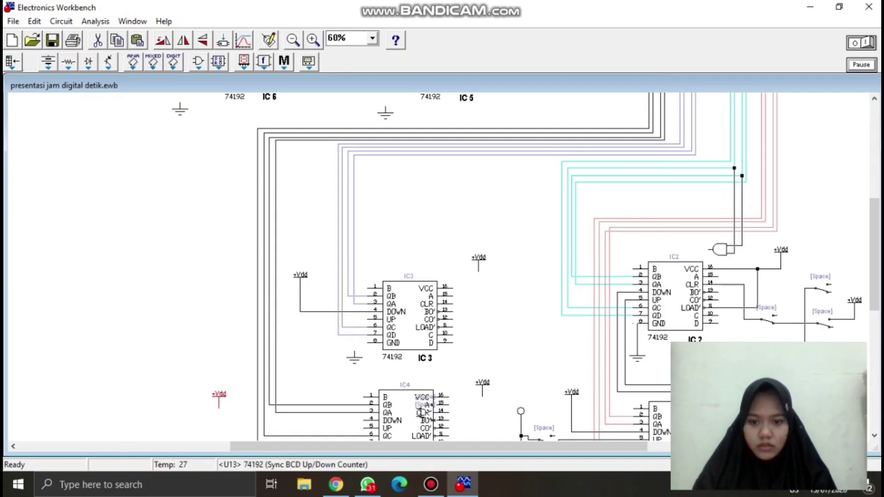
drag(316, 418, 370, 420)
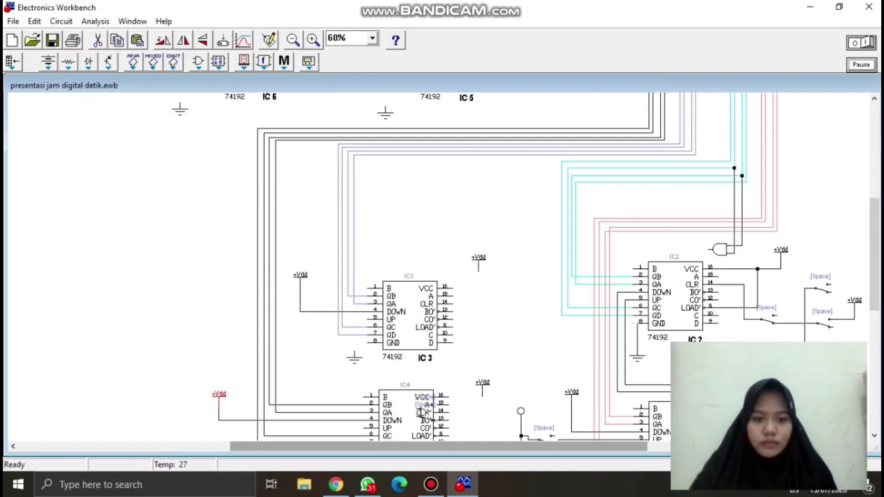
Wire the VCC and LOAD' pins of IC3 to the +Vdd source above its right side.
scroll(420, 412, up, 1)
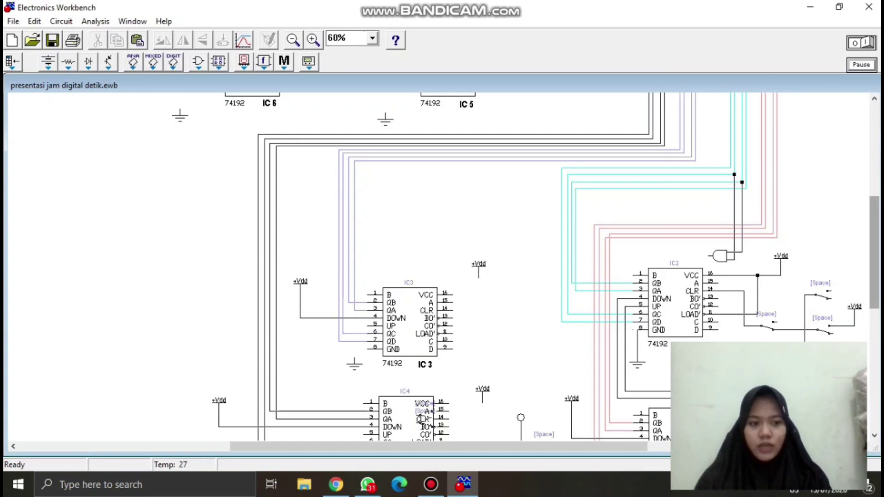
scroll(421, 419, up, 5)
scroll(421, 419, down, 3)
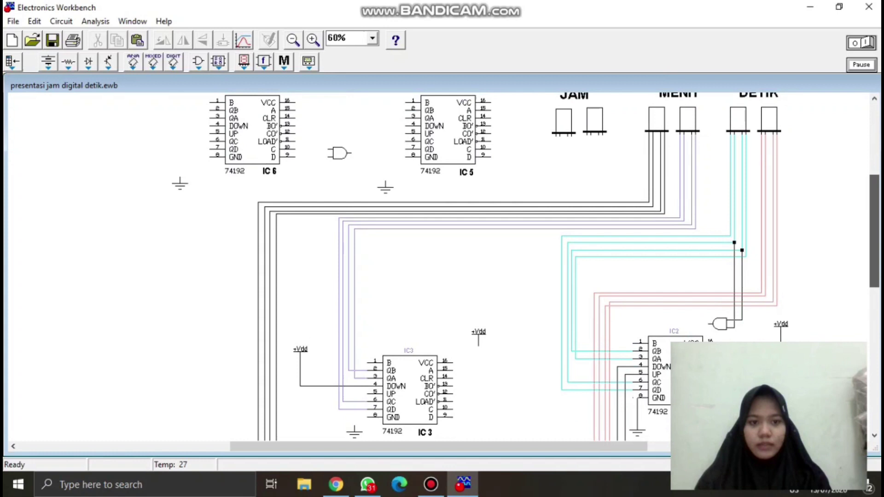
scroll(421, 350, down, 5)
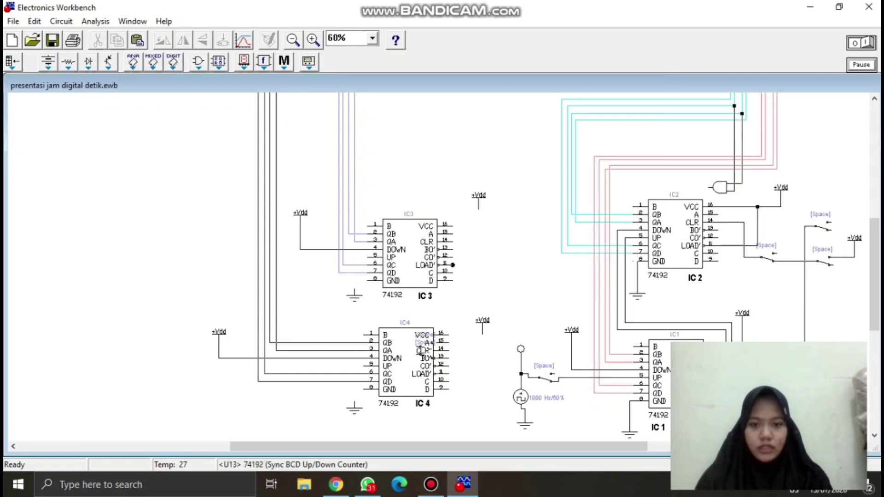
drag(453, 265, 453, 265)
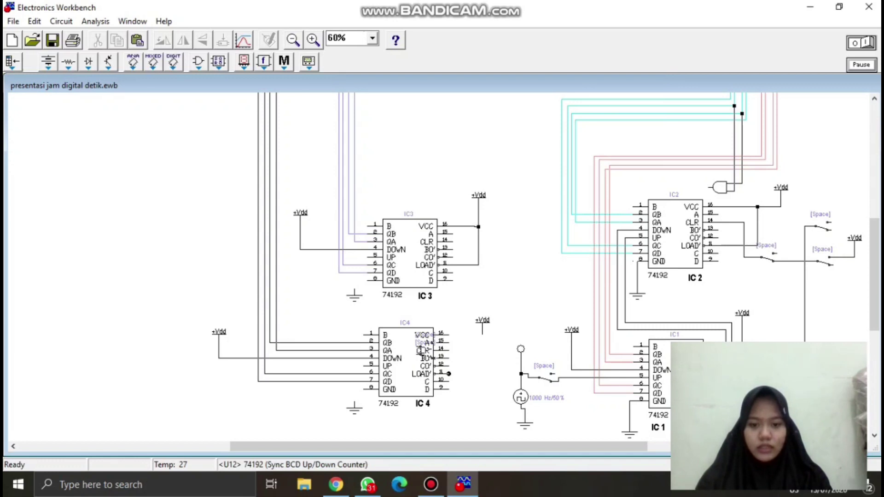
Wire the LOAD' and VCC pins of IC4 to the +Vdd source on its right side, moving that source closer to the chip.
drag(480, 341, 482, 325)
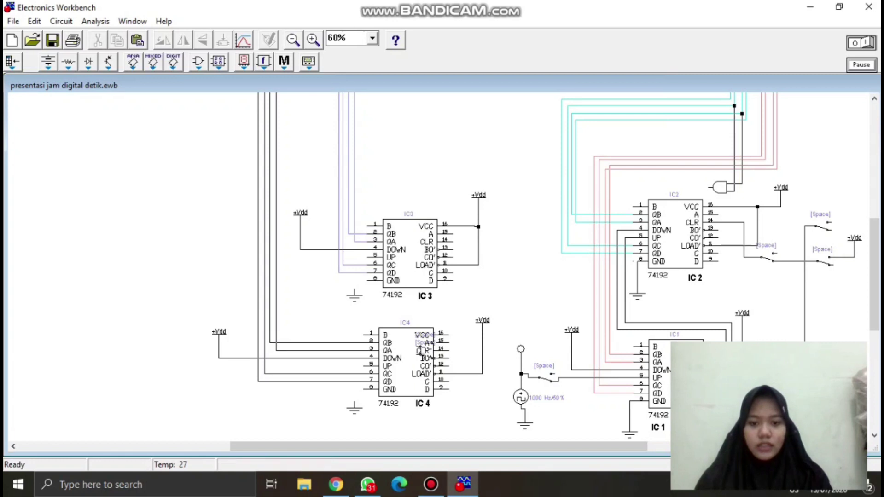
click(421, 351)
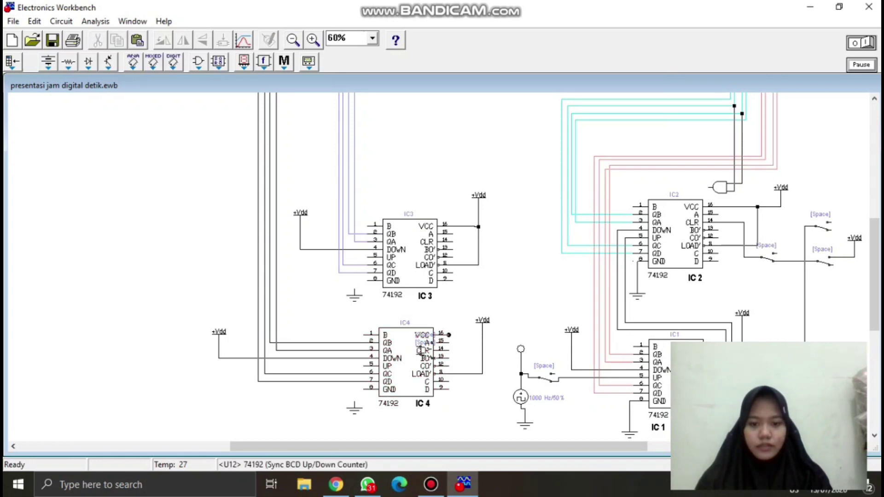
drag(448, 335, 482, 334)
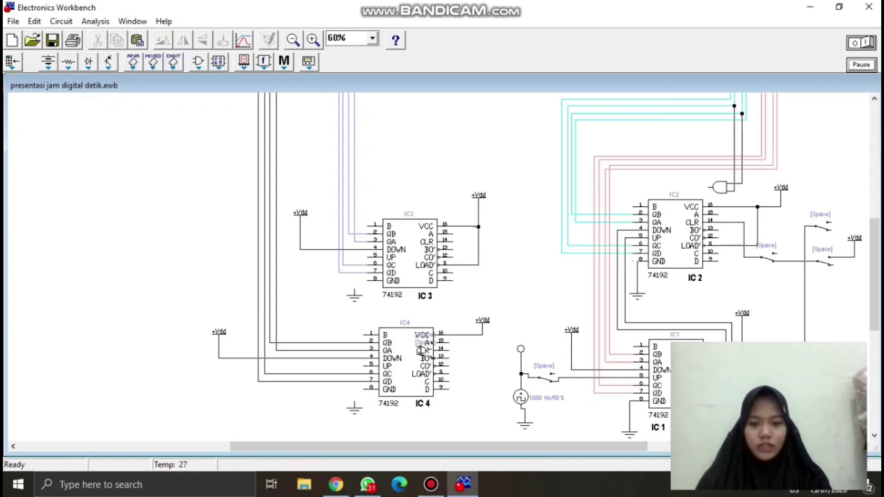
drag(449, 372, 455, 321)
click(482, 340)
key(Delete)
key(ctrl+z)
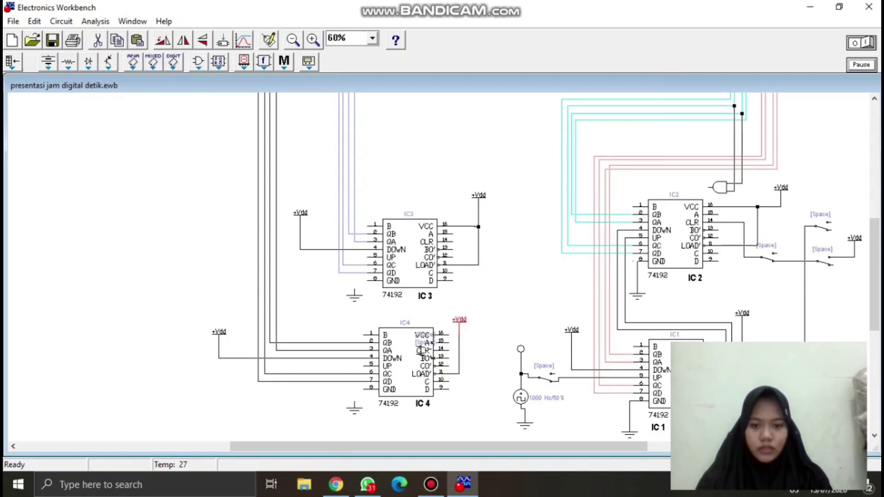
drag(455, 337, 459, 340)
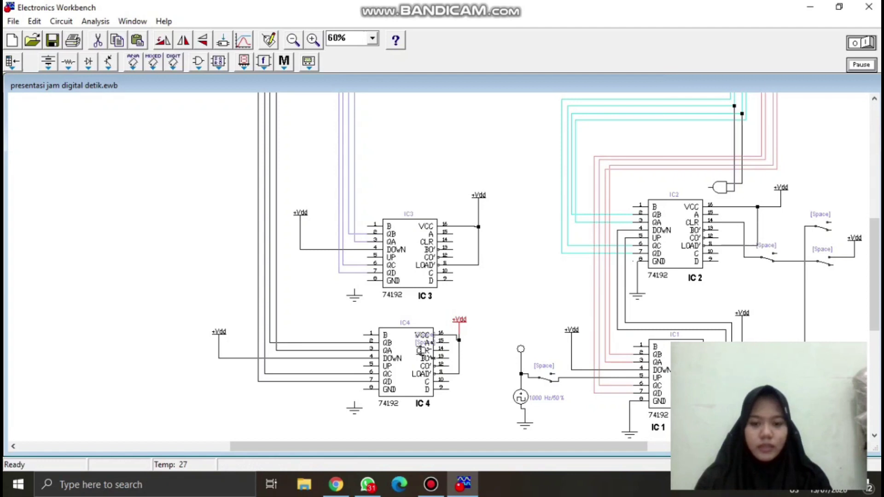
click(421, 350)
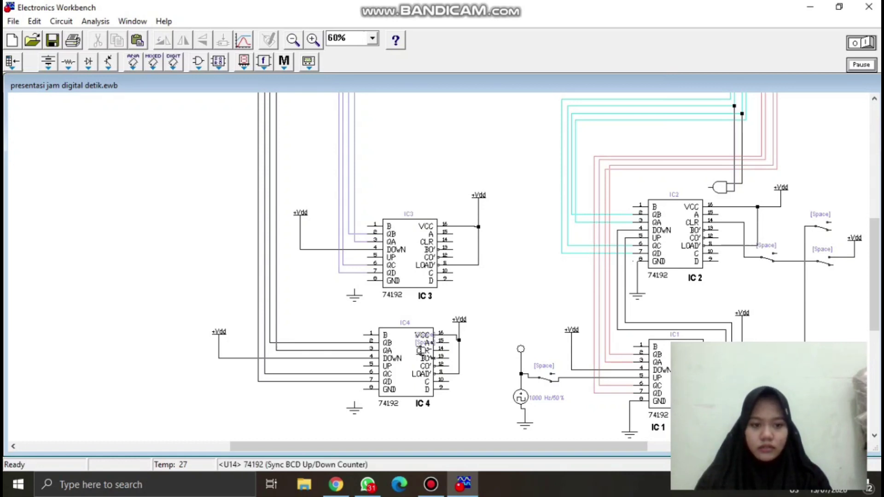
Move the AND gate above IC2 down into the gap between IC2 and IC1.
scroll(421, 351, up, 3)
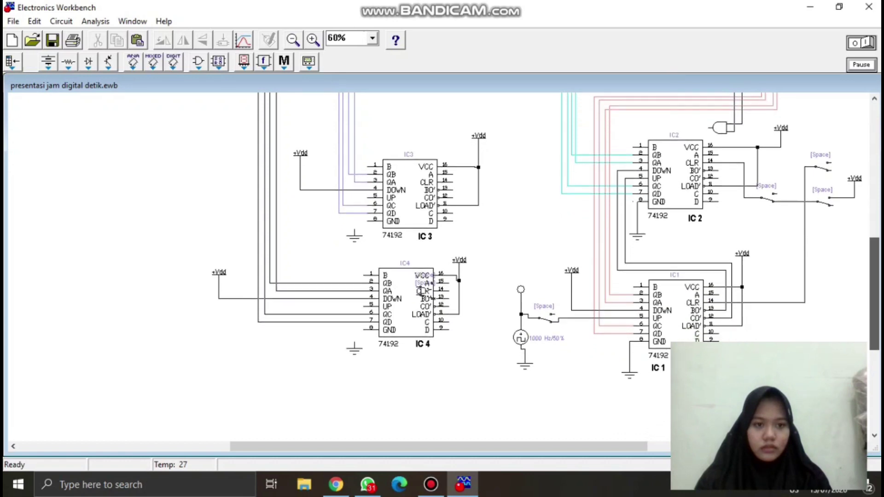
scroll(421, 387, down, 3)
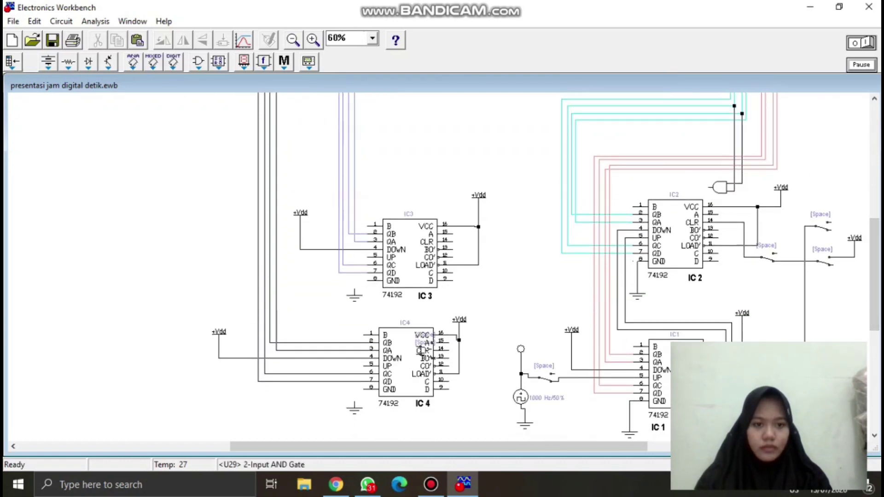
drag(720, 187, 722, 292)
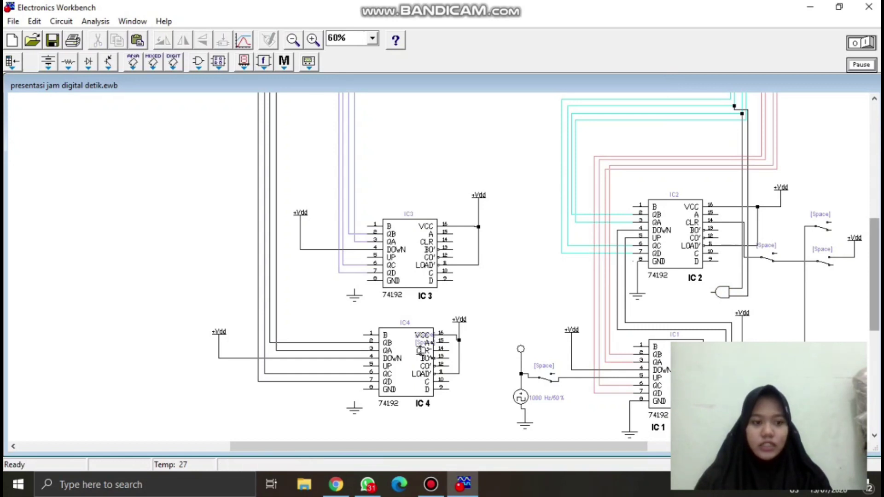
Wire the output of the AND gate below IC2 to IC3's UP pin, routed between IC3 and IC4, and shift IC3's ground left of it.
scroll(421, 350, up, 5)
scroll(421, 328, down, 5)
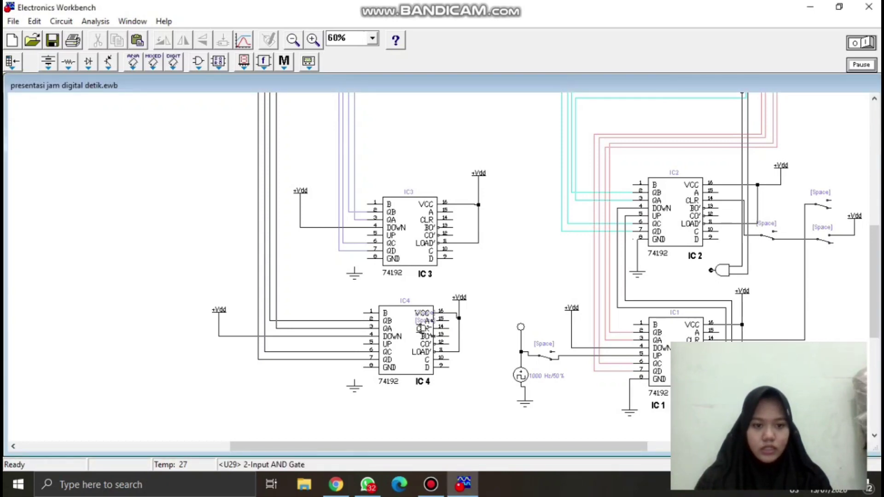
drag(711, 270, 367, 234)
mouse_move(354, 272)
mouse_down()
mouse_move(324, 276)
mouse_move(357, 262)
mouse_up()
drag(424, 286, 424, 282)
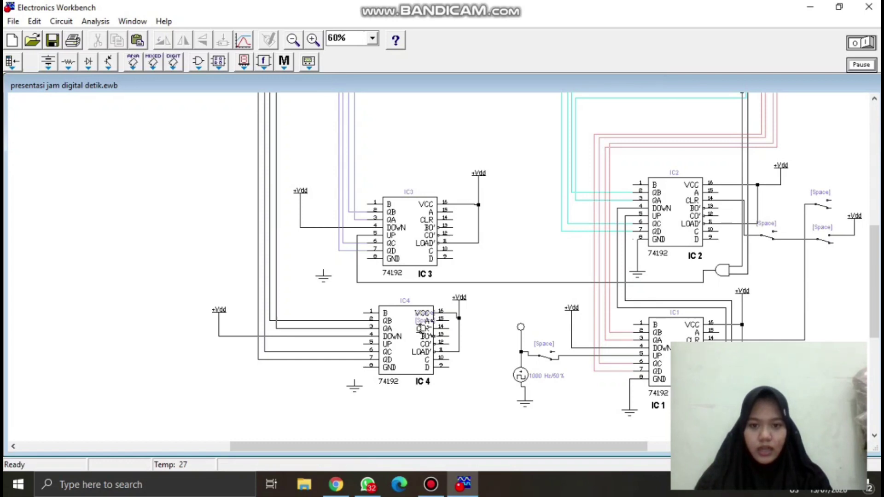
Wire the CO' pin of IC3 to the UP pin of IC4.
drag(452, 235, 372, 342)
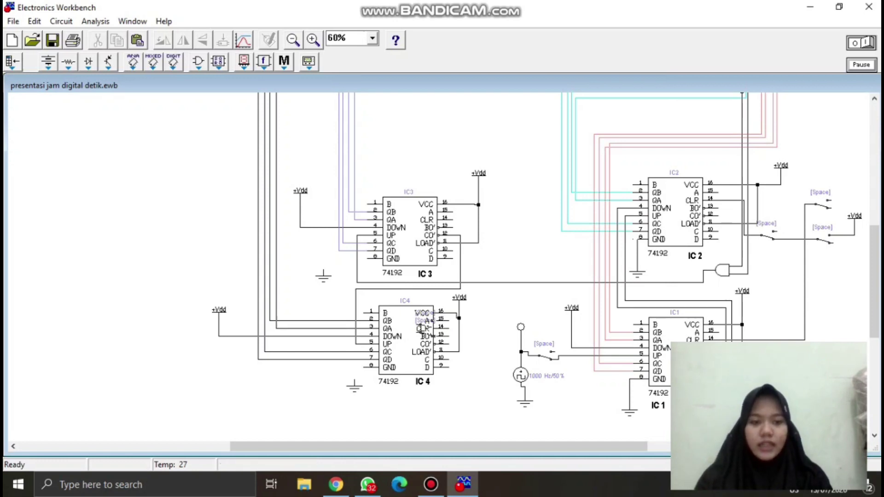
Examine the wiring between the MENIT displays and the IC3 and IC4 counters.
scroll(420, 328, up, 5)
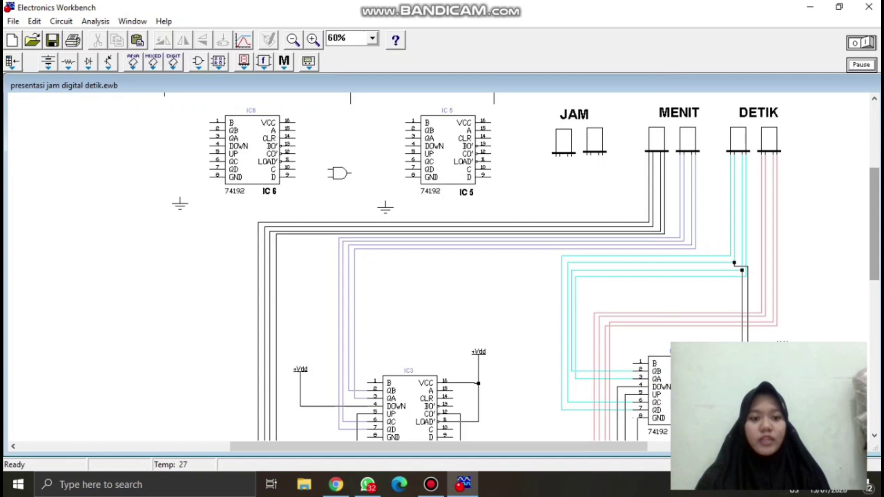
scroll(421, 354, down, 5)
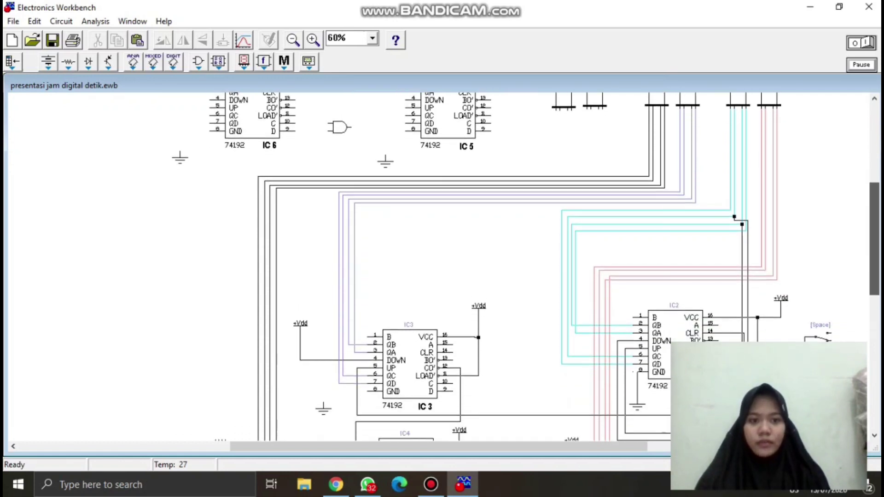
scroll(421, 354, down, 2)
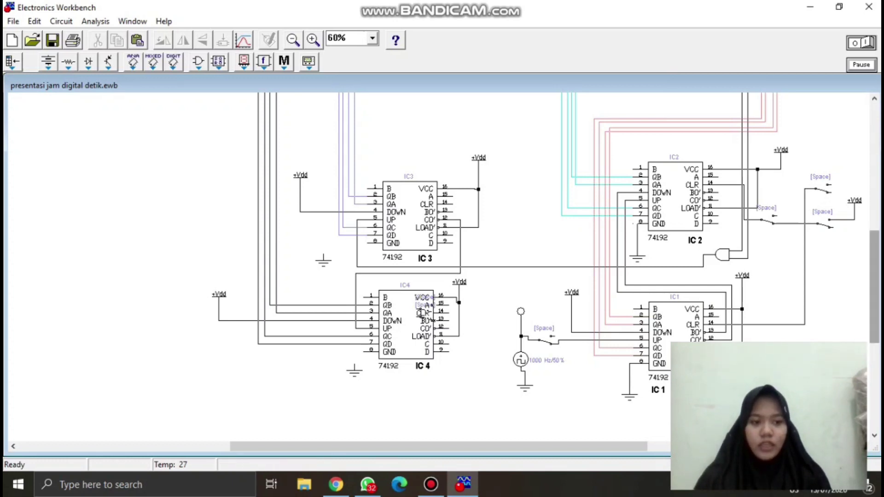
scroll(460, 267, up, 5)
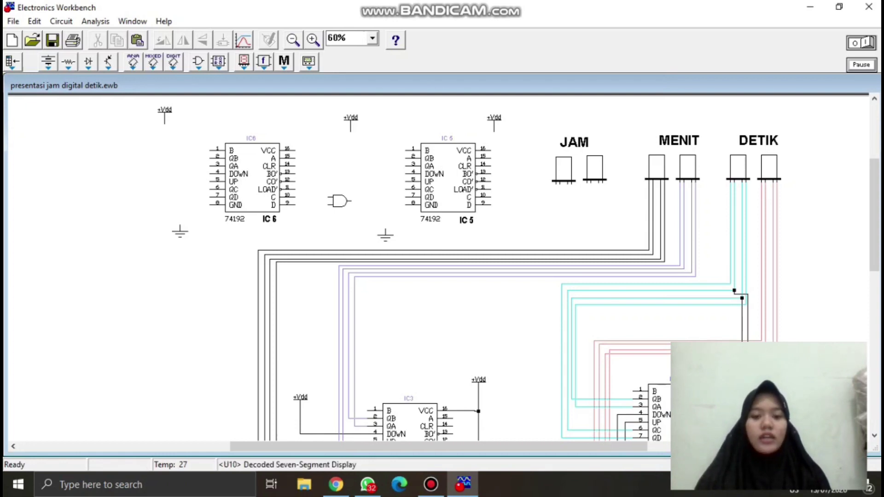
click(656, 167)
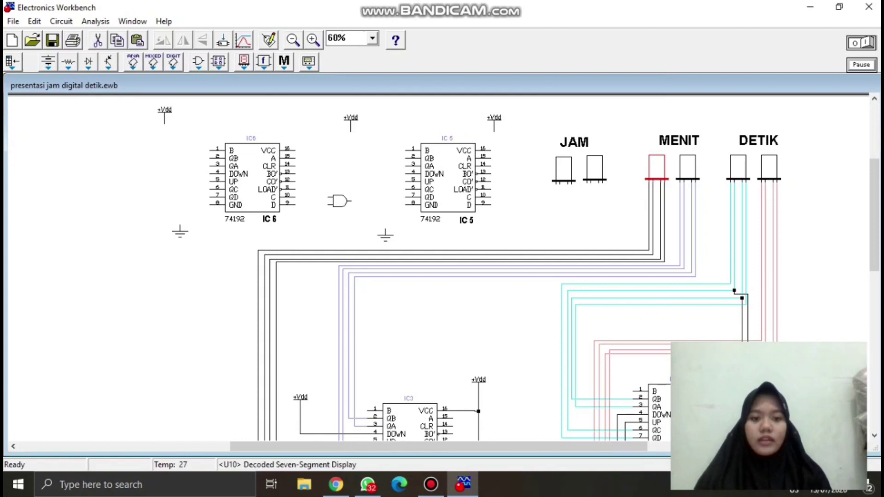
key(Escape)
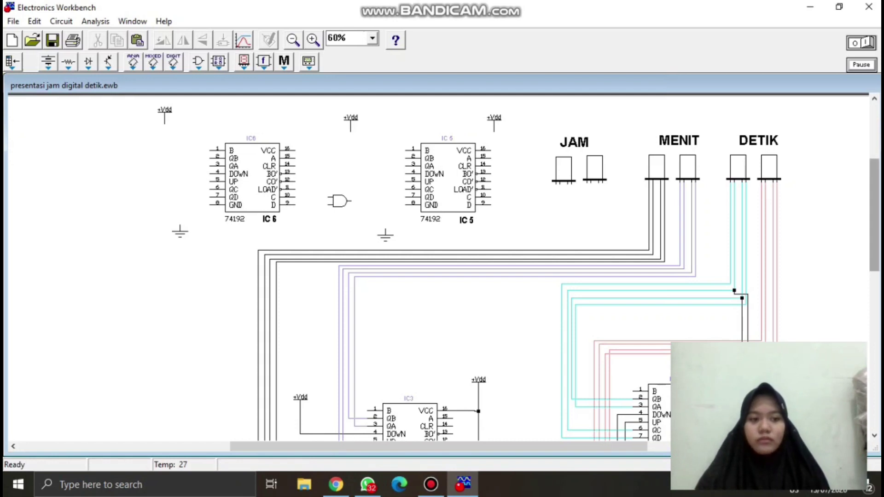
scroll(421, 289, down, 5)
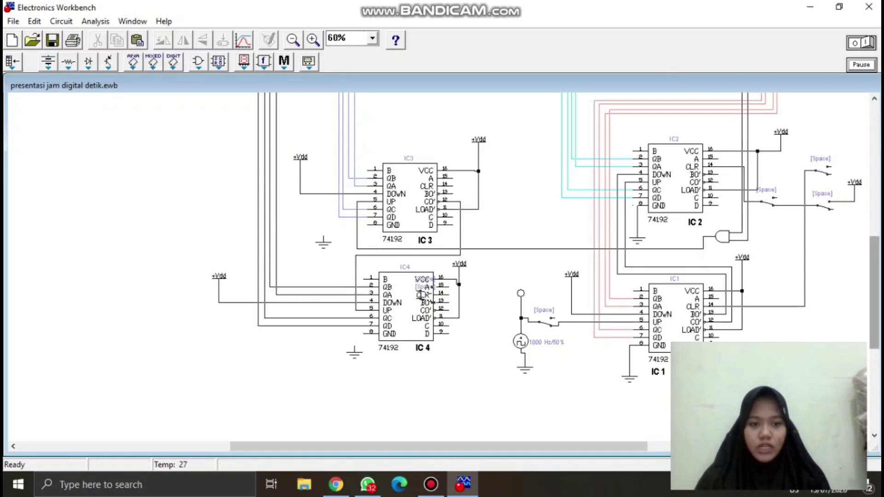
scroll(421, 295, up, 8)
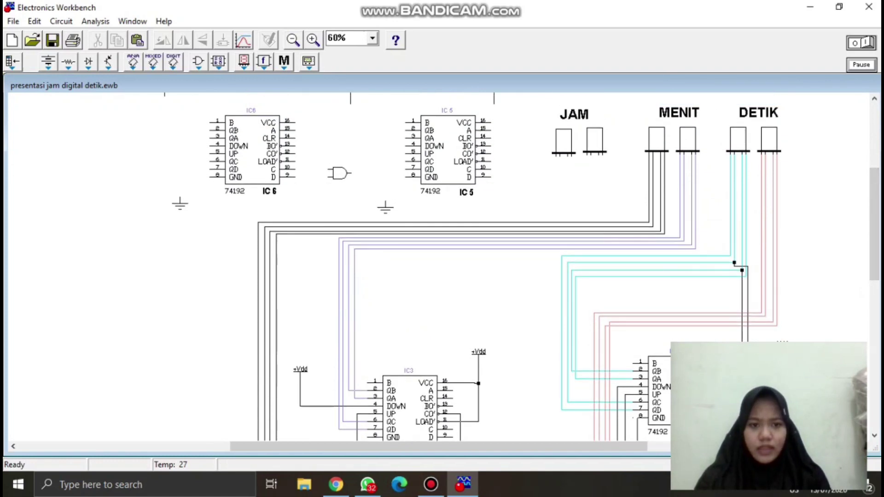
click(656, 140)
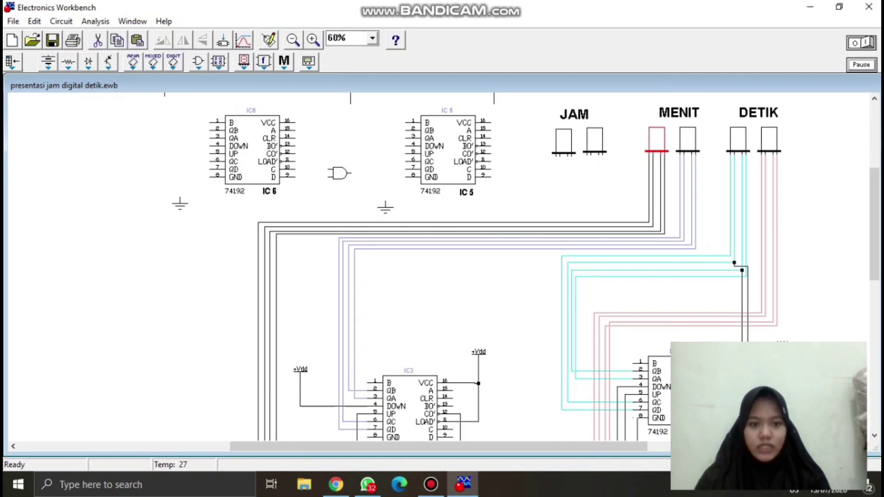
click(507, 299)
Place a new two-input AND gate in the free space between IC4 and the clock source.
drag(874, 224, 874, 278)
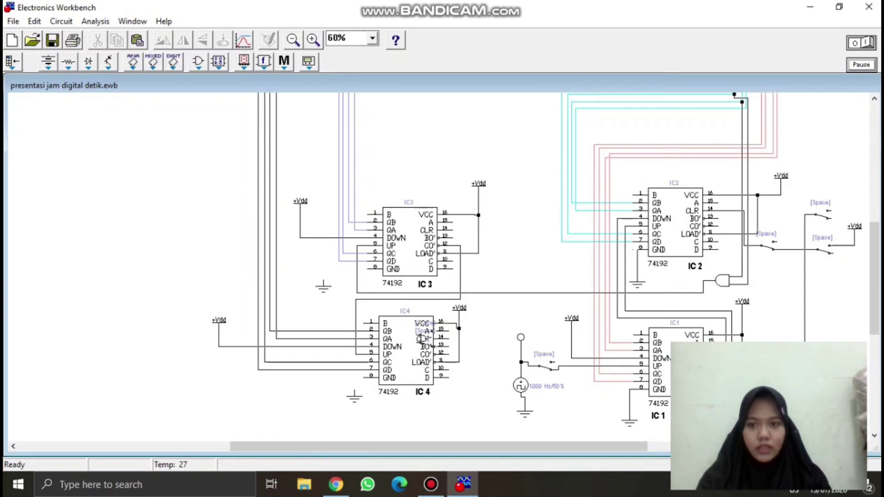
click(198, 61)
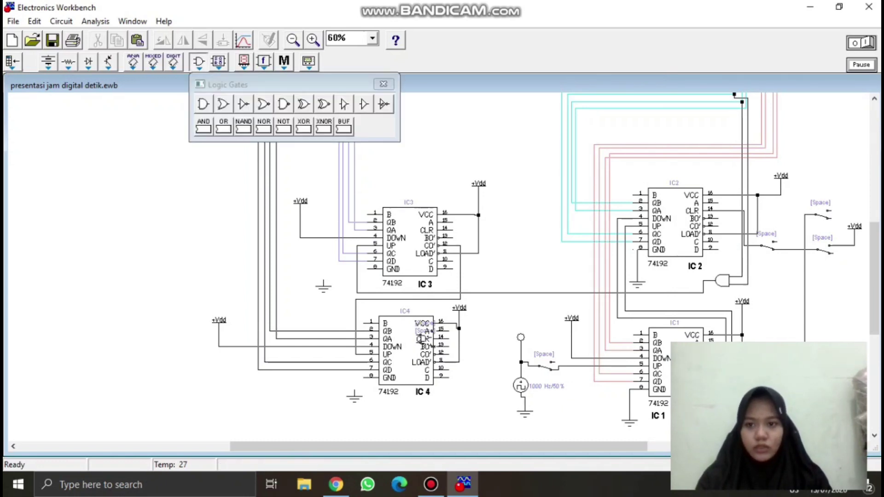
drag(202, 104, 476, 366)
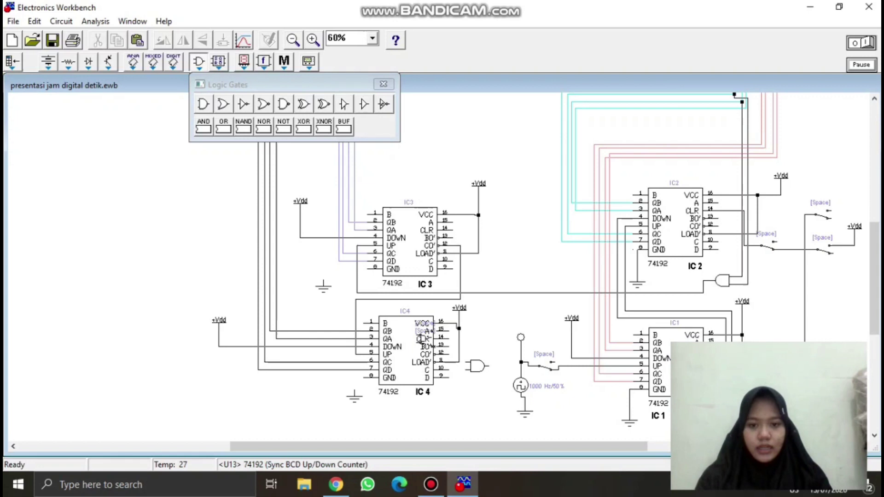
click(383, 84)
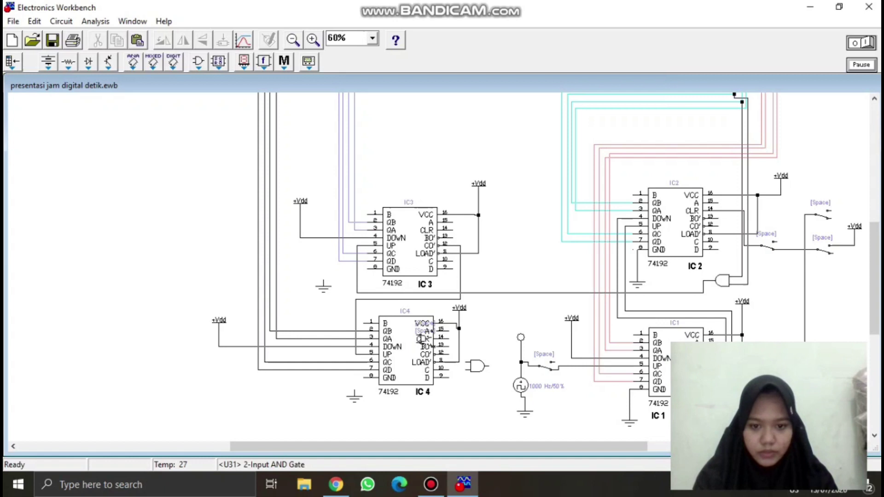
Rotate the new AND gate by 180° so its output faces IC4, and shift it slightly away from the chip.
click(477, 367)
right_click(478, 367)
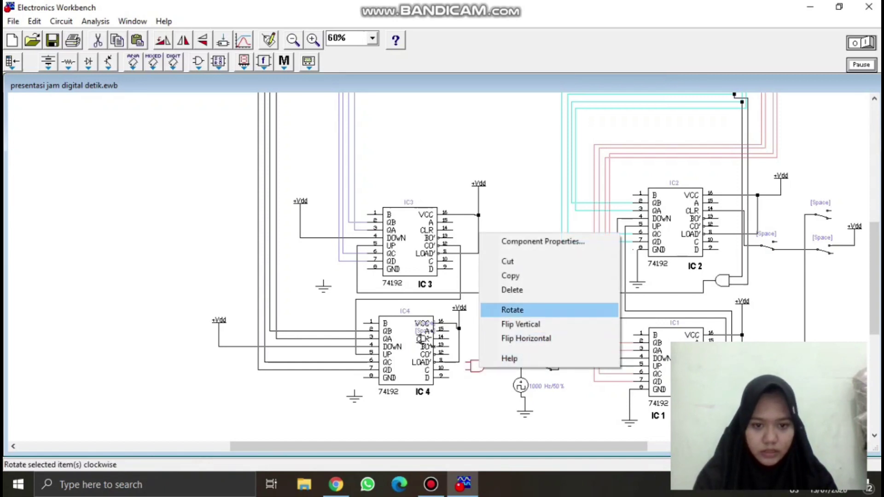
click(513, 310)
right_click(478, 367)
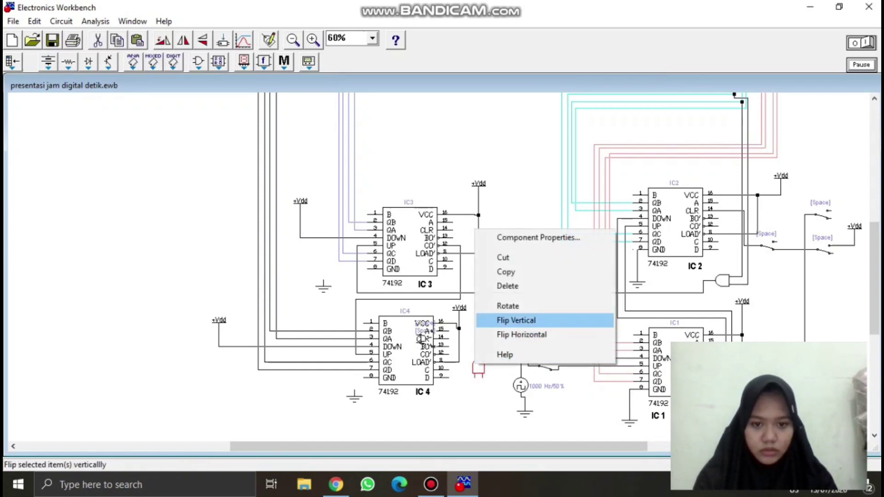
click(512, 307)
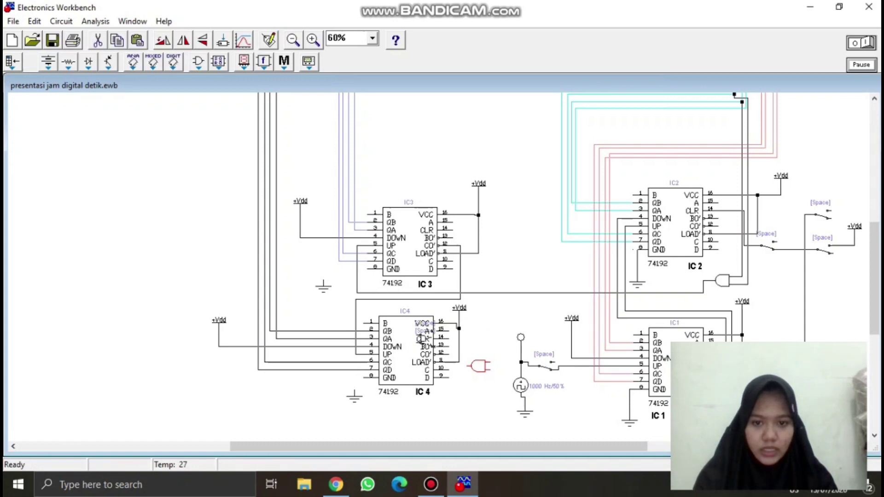
click(481, 366)
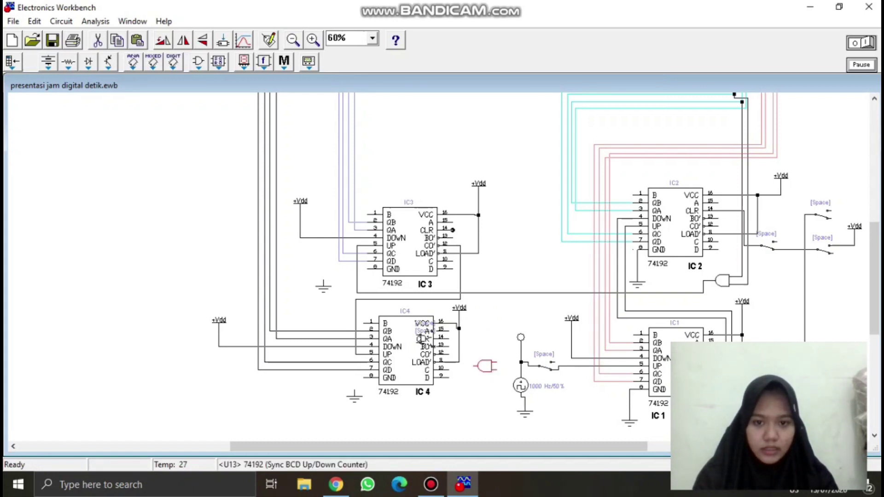
mouse_move(452, 229)
mouse_down()
mouse_move(466, 249)
mouse_move(473, 366)
mouse_up()
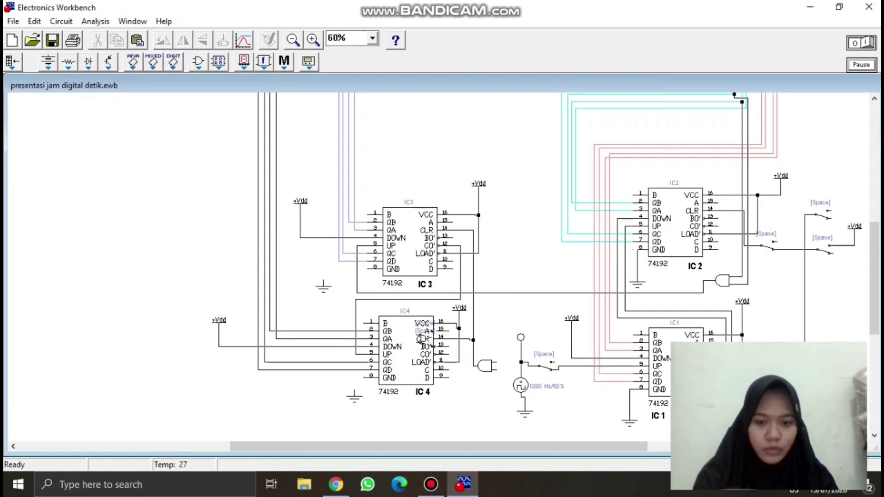
drag(874, 279, 874, 305)
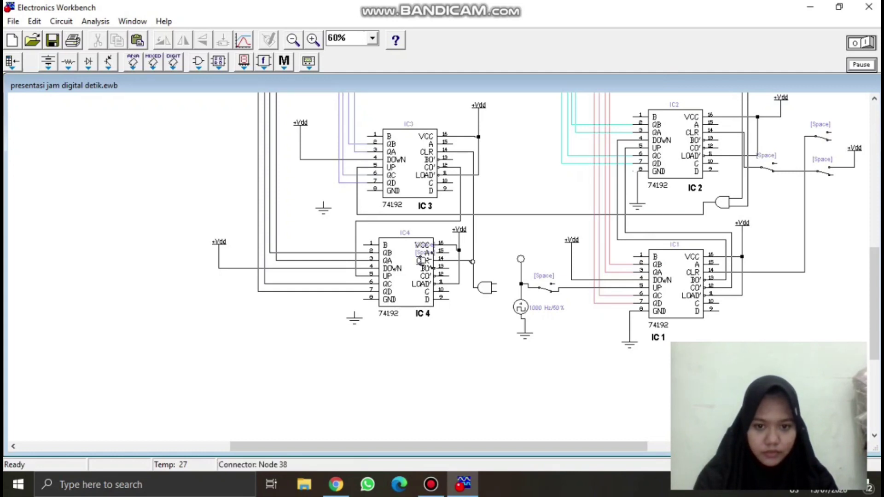
drag(472, 262, 460, 268)
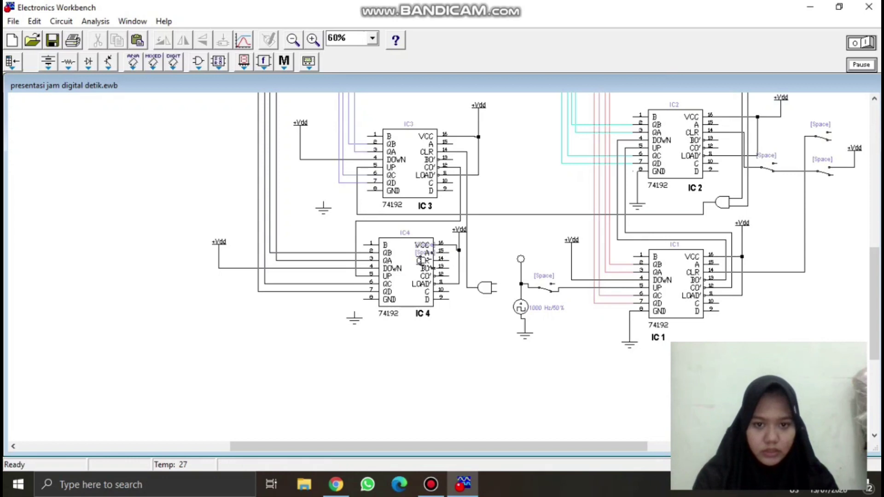
key(ctrl+z)
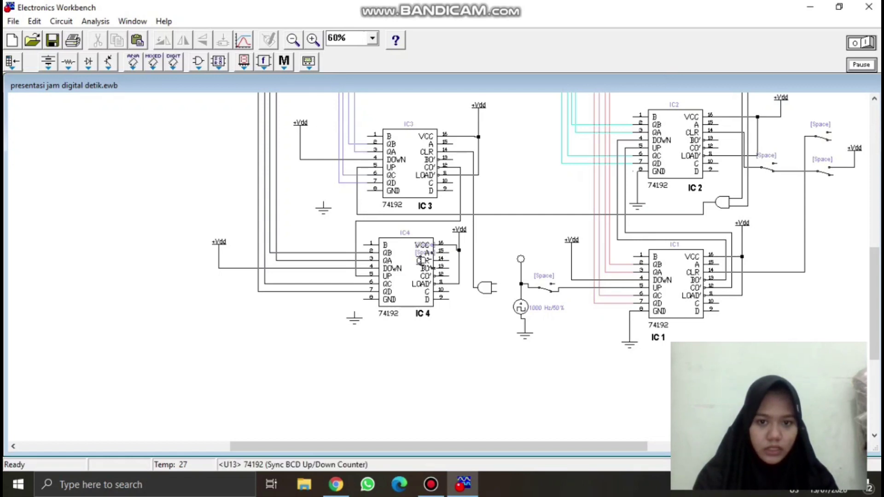
drag(453, 151, 642, 214)
drag(473, 288, 493, 272)
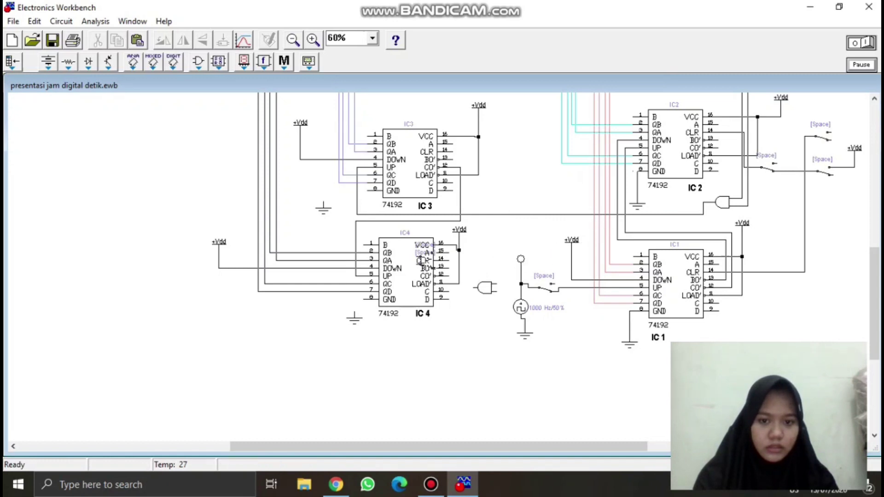
Wire IC3's CLR pin to IC1's clear line, routed below IC2's AND gate, and join IC4's CLR and the new AND gate's output to it.
drag(452, 151, 804, 211)
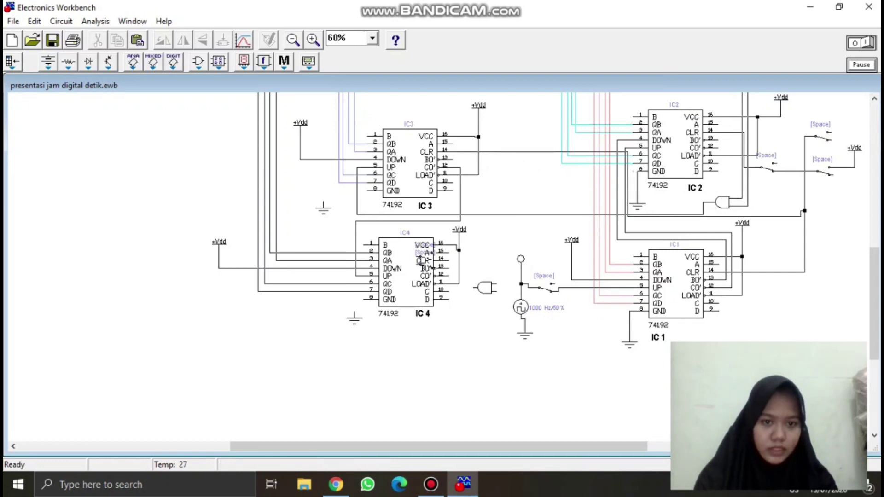
drag(543, 151, 543, 216)
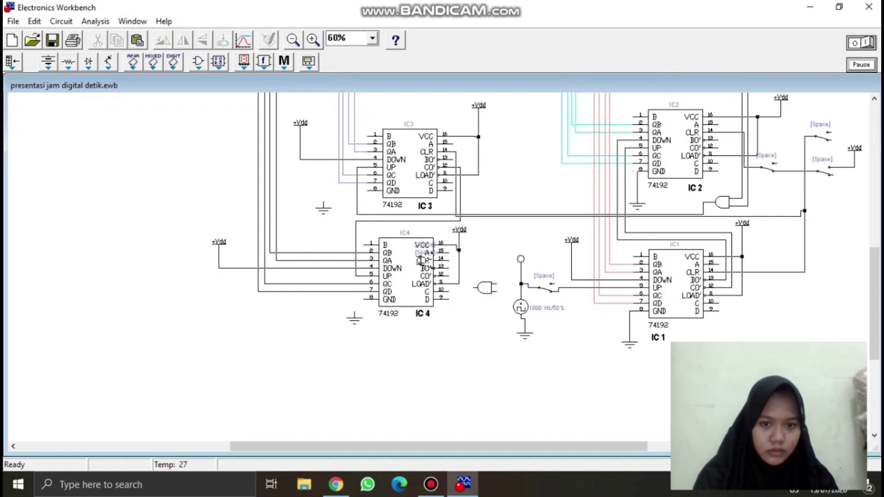
drag(459, 185, 469, 184)
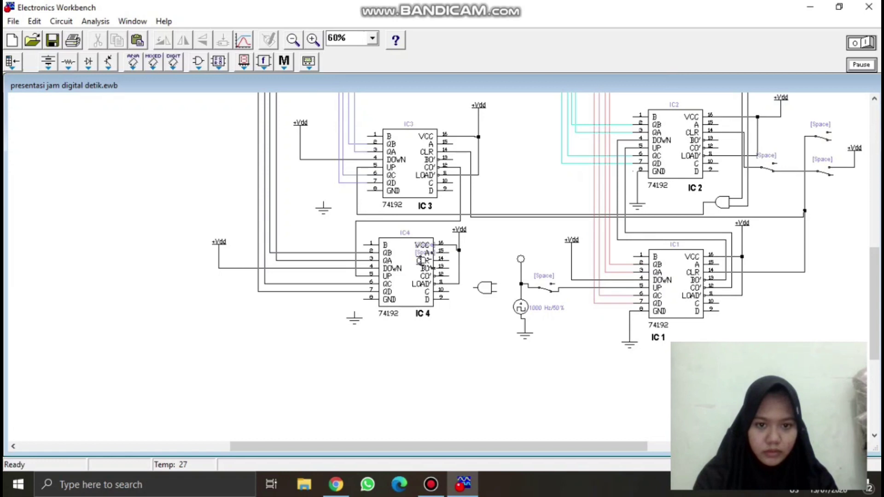
mouse_move(543, 216)
mouse_down()
mouse_move(543, 231)
mouse_move(543, 220)
mouse_up()
drag(741, 222, 741, 233)
drag(637, 220, 637, 222)
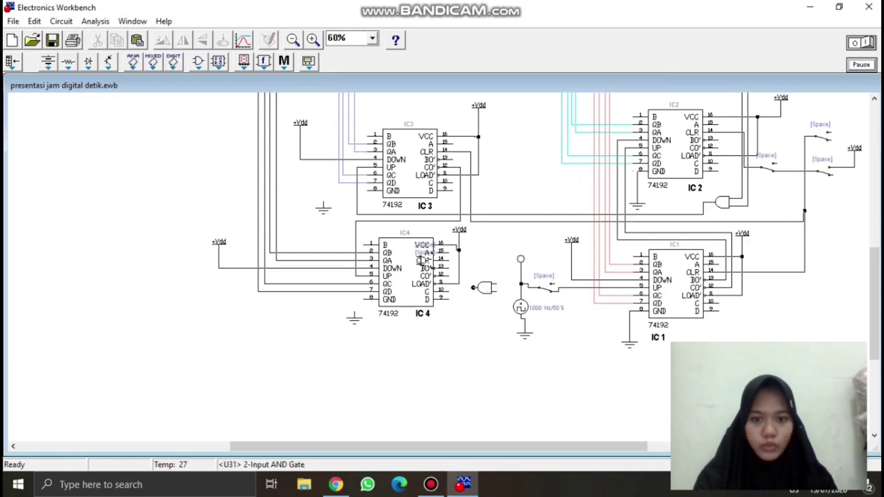
drag(473, 287, 471, 222)
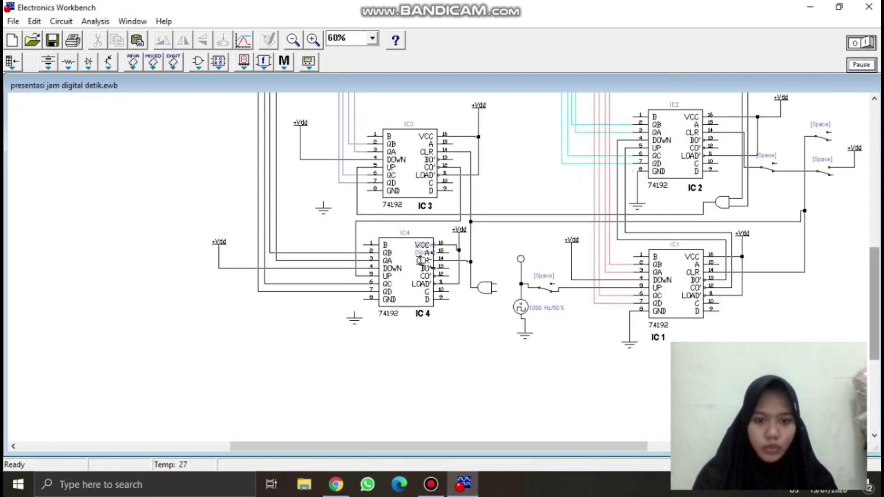
Wire the upper input of the AND gate beside IC4 to the IC4 QB line feeding the MENIT display.
scroll(441, 267, up, 5)
scroll(442, 267, up, 1)
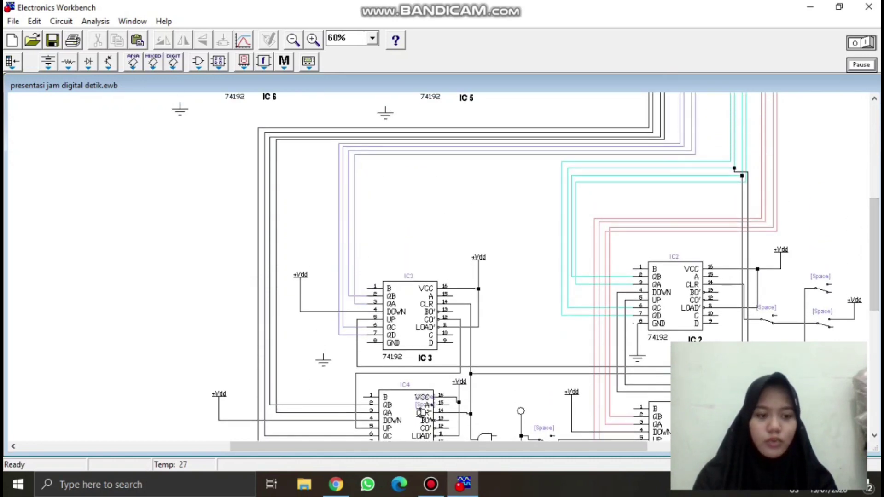
scroll(421, 411, up, 3)
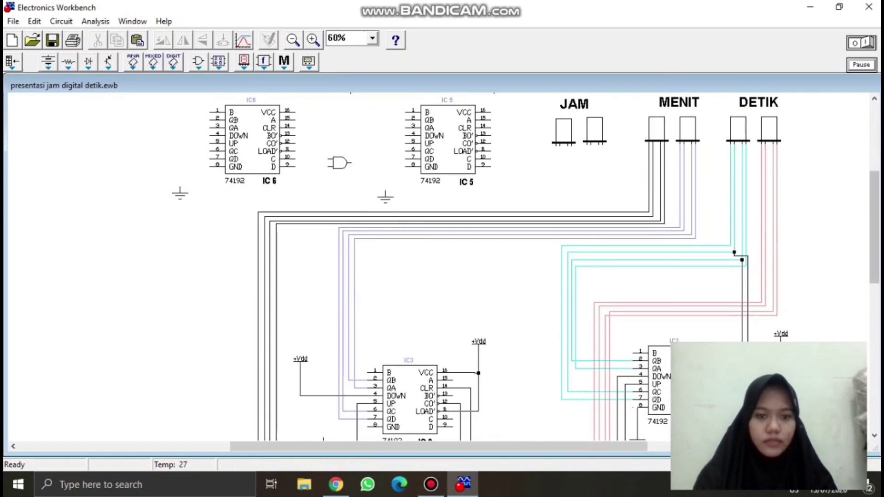
scroll(421, 389, down, 4)
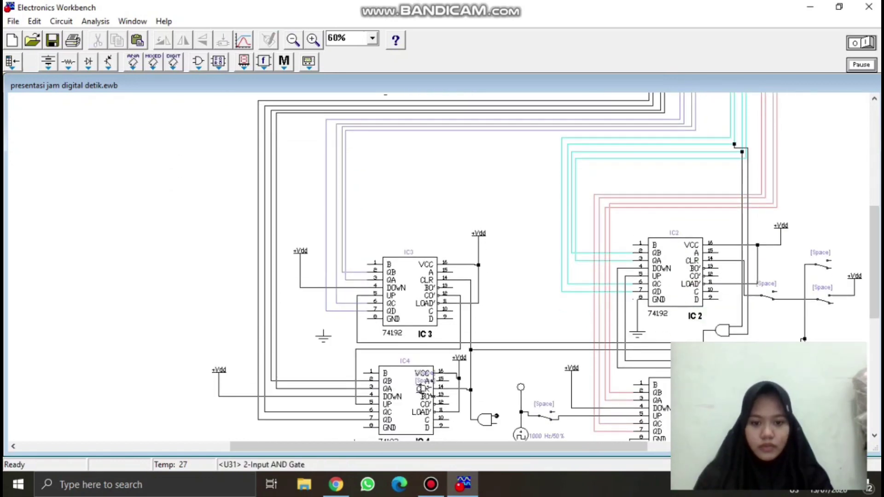
drag(496, 416, 496, 106)
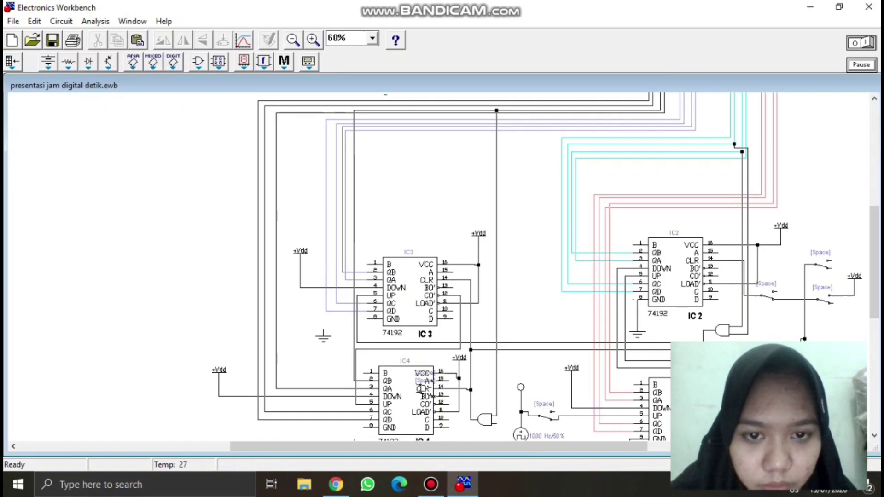
drag(496, 423, 512, 113)
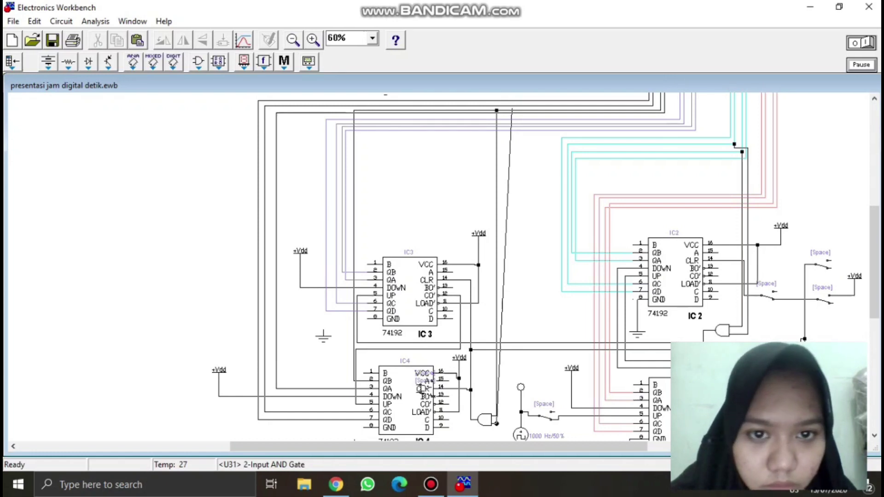
drag(511, 113, 512, 111)
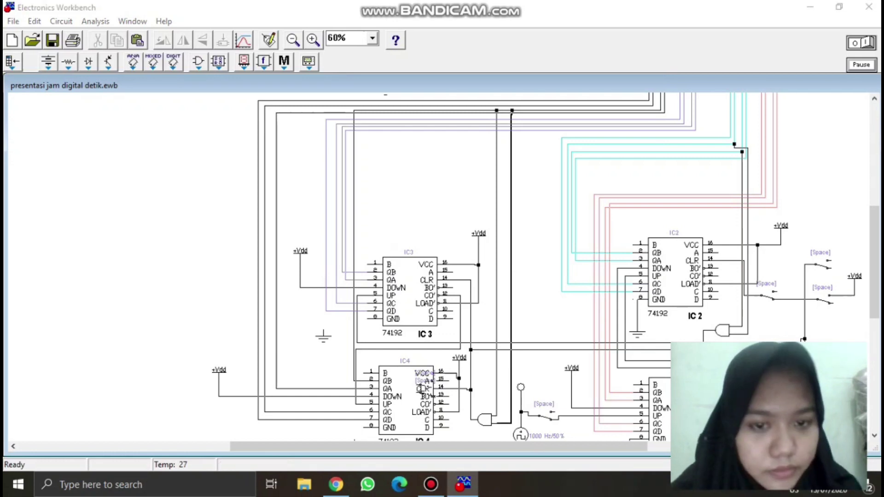
key(Delete)
key(Return)
drag(495, 420, 507, 110)
key(Delete)
key(Return)
drag(495, 421, 510, 110)
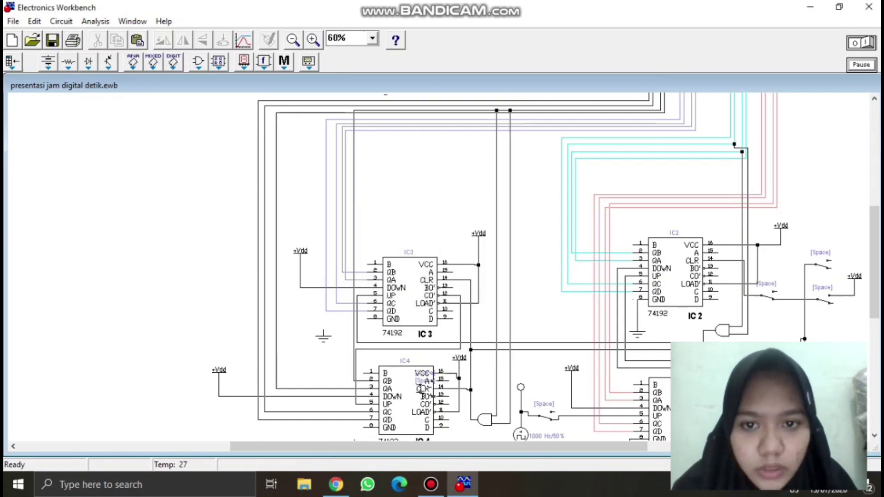
click(510, 110)
key(Delete)
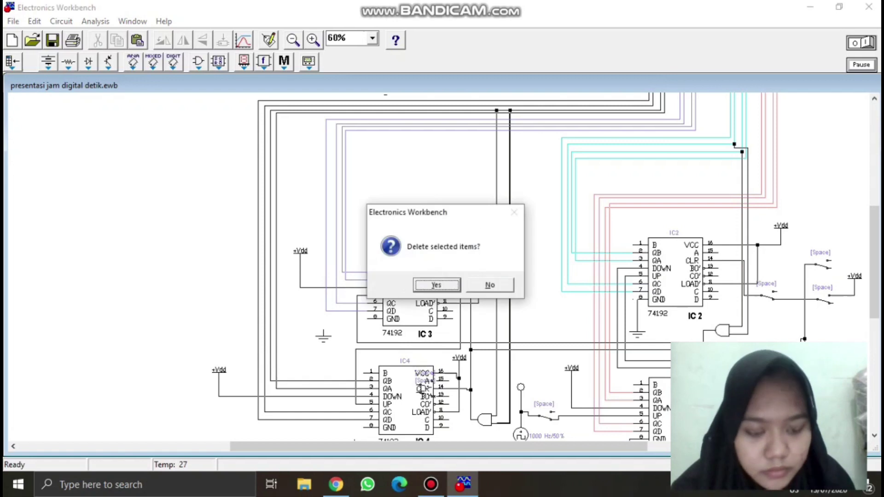
key(Return)
drag(495, 421, 507, 100)
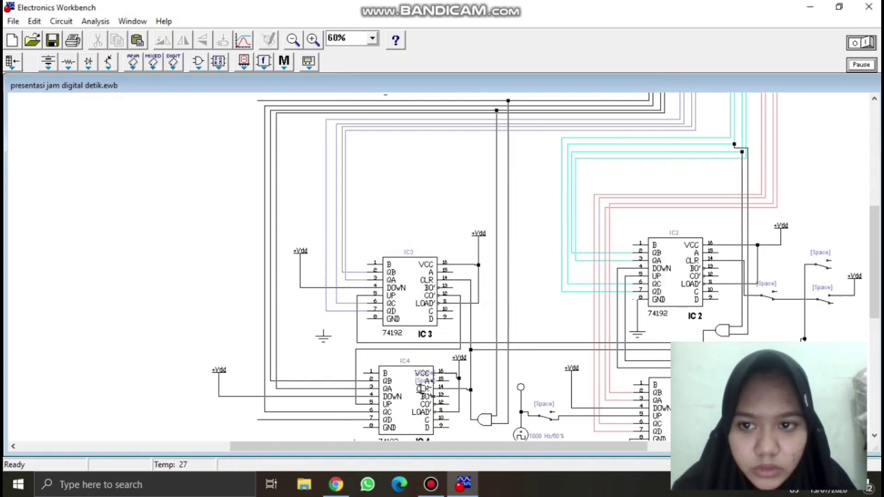
key(Delete)
key(Return)
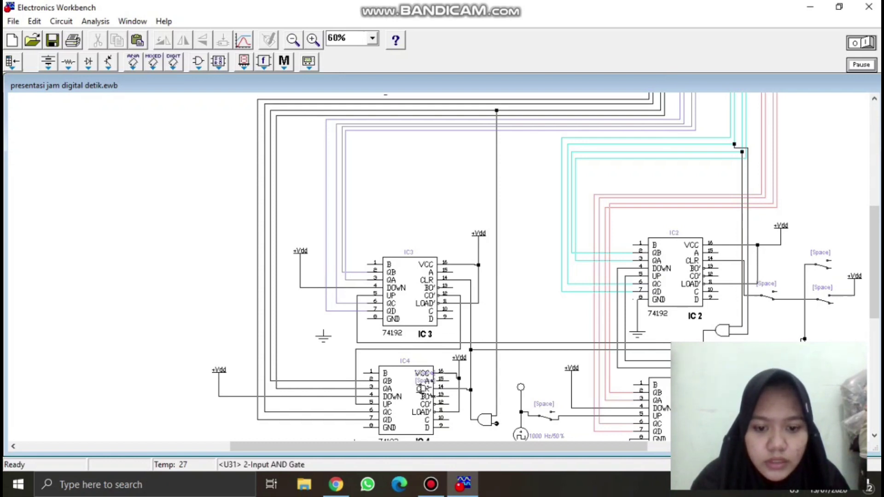
Wire the AND gate's lower input to the IC4 QC line and move the rerouted QC wire back beside the other IC4 lines.
drag(497, 422, 518, 104)
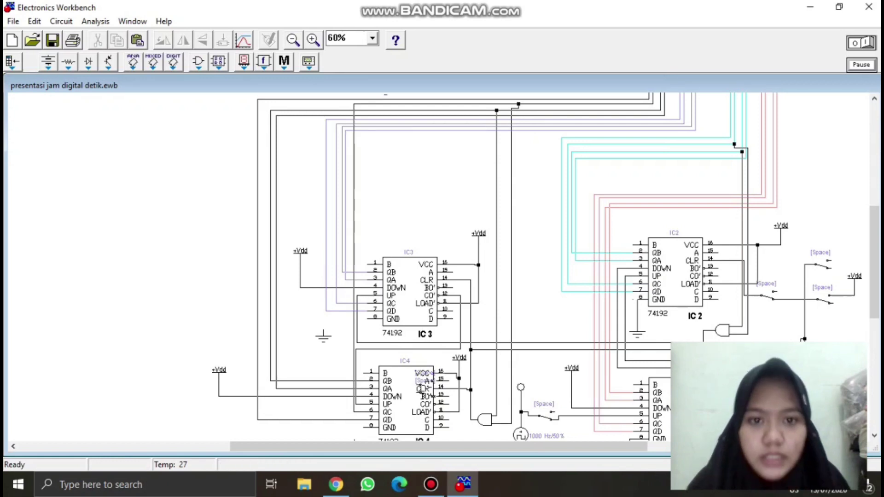
drag(354, 230, 271, 230)
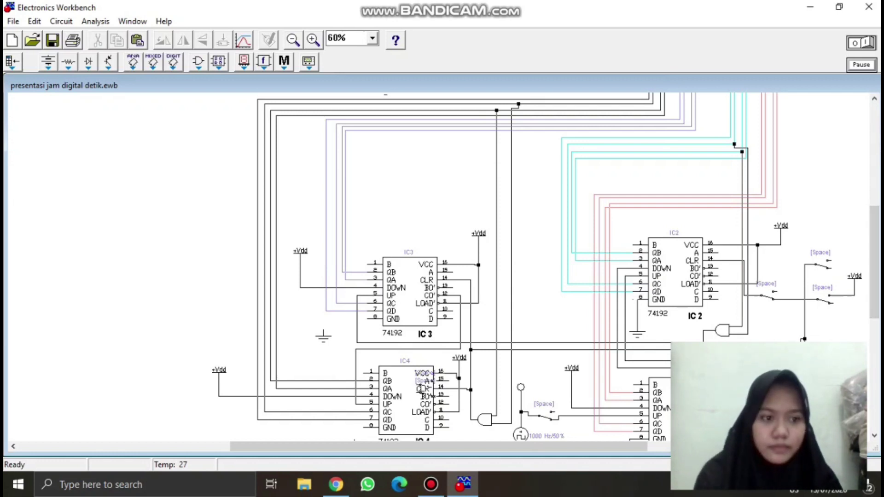
Wire the GND pins of IC3 and IC4 to the ground symbols beside them.
scroll(442, 267, up, 3)
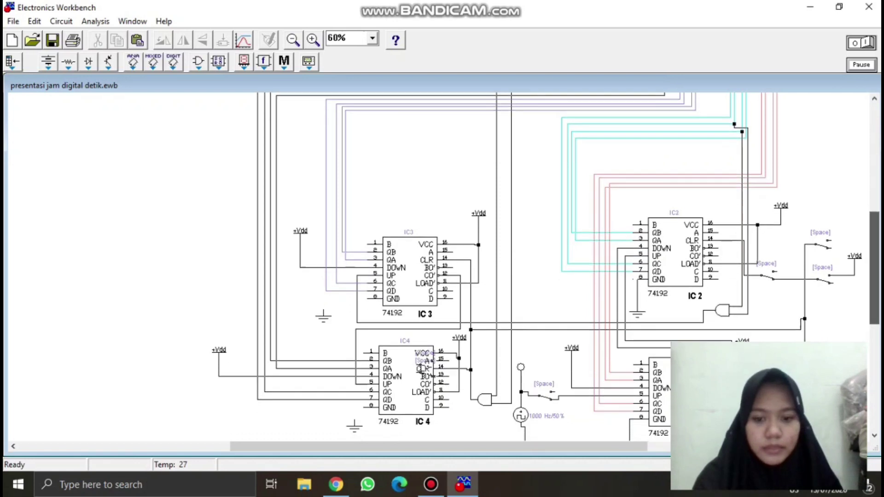
scroll(442, 267, up, 9)
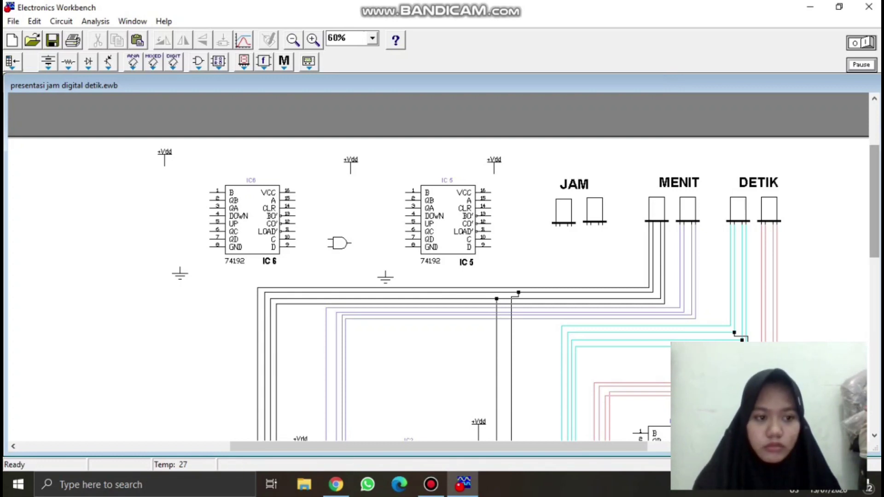
scroll(421, 325, down, 5)
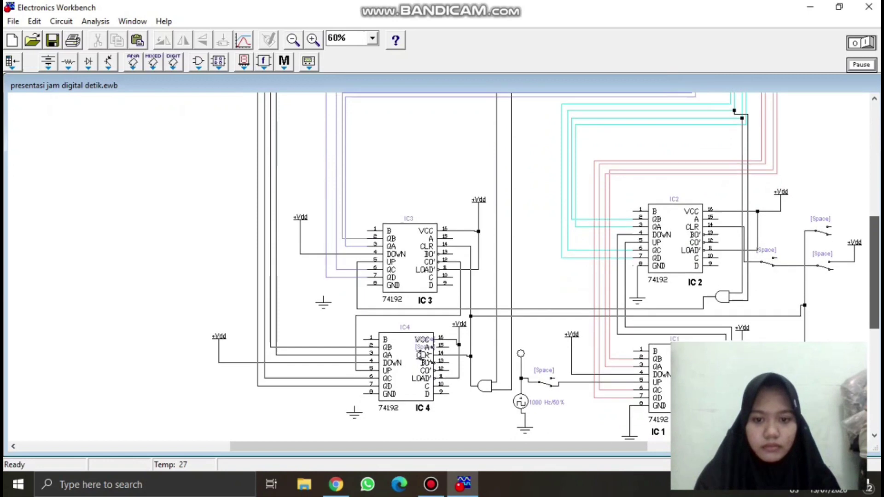
scroll(421, 324, up, 1)
scroll(421, 325, down, 2)
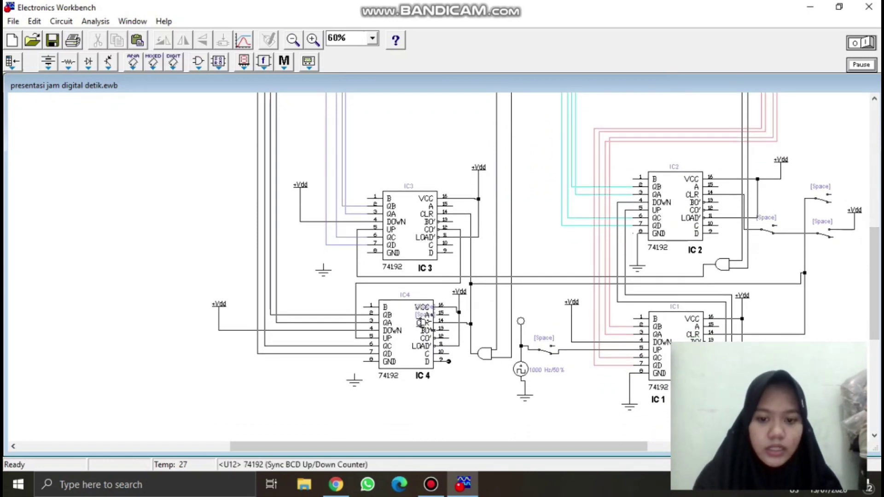
drag(367, 252, 323, 260)
drag(324, 262, 323, 263)
drag(363, 361, 355, 373)
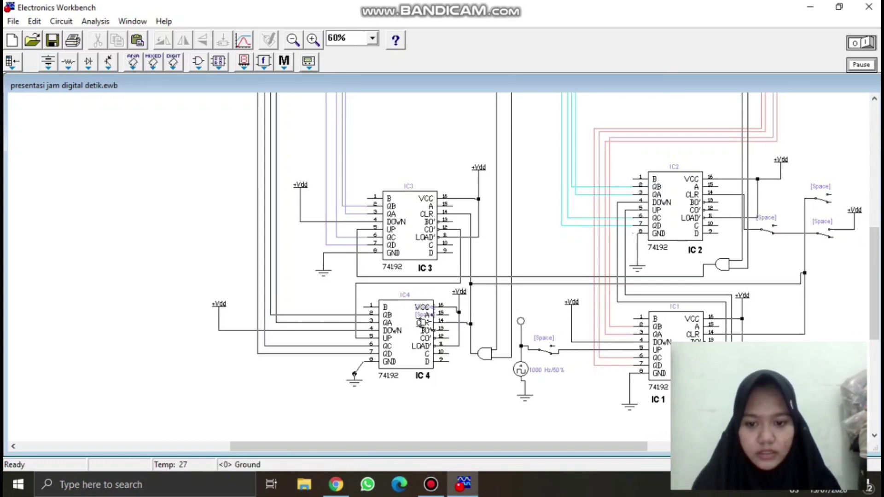
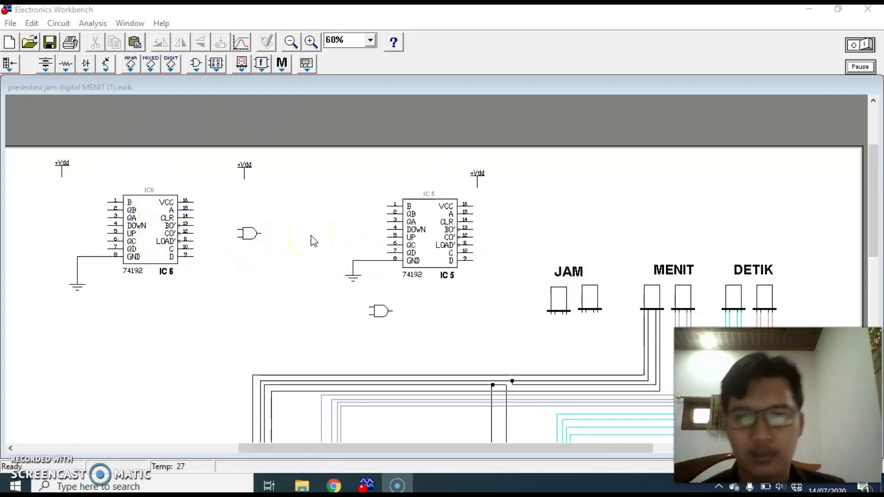
Check the pin numbering of the first JAM seven-segment display in its properties.
click(460, 173)
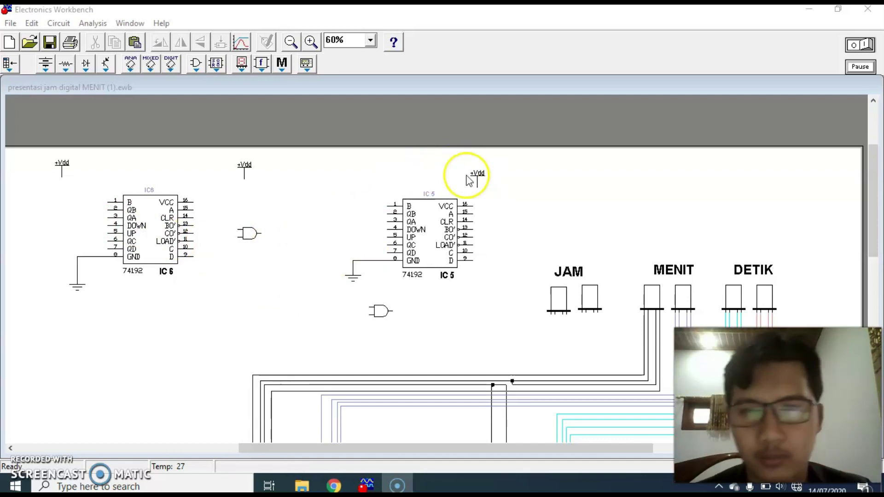
click(328, 174)
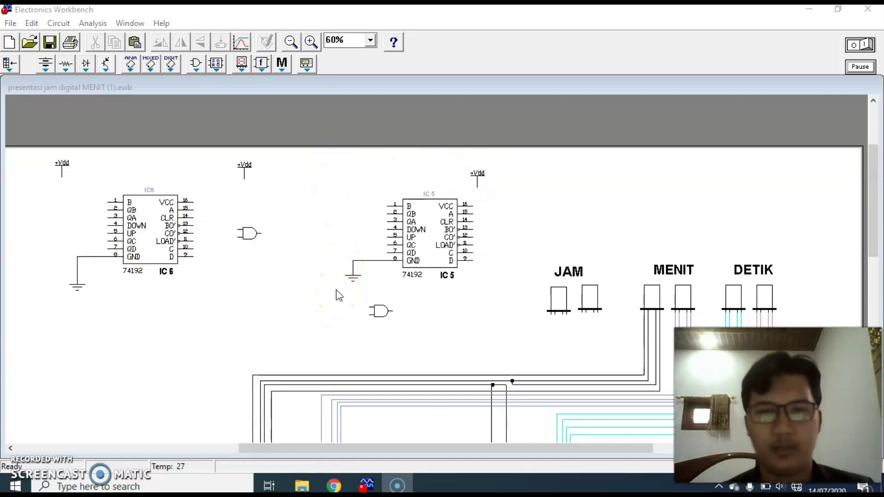
double_click(557, 297)
click(441, 220)
click(323, 152)
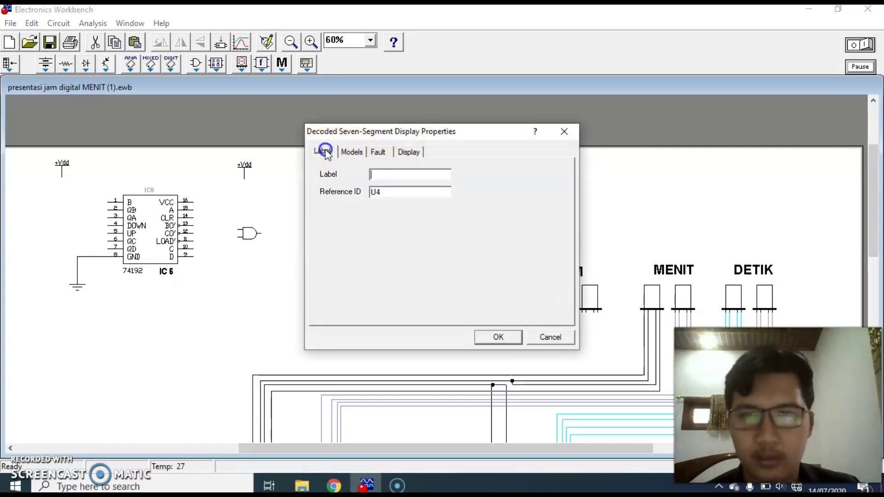
click(386, 152)
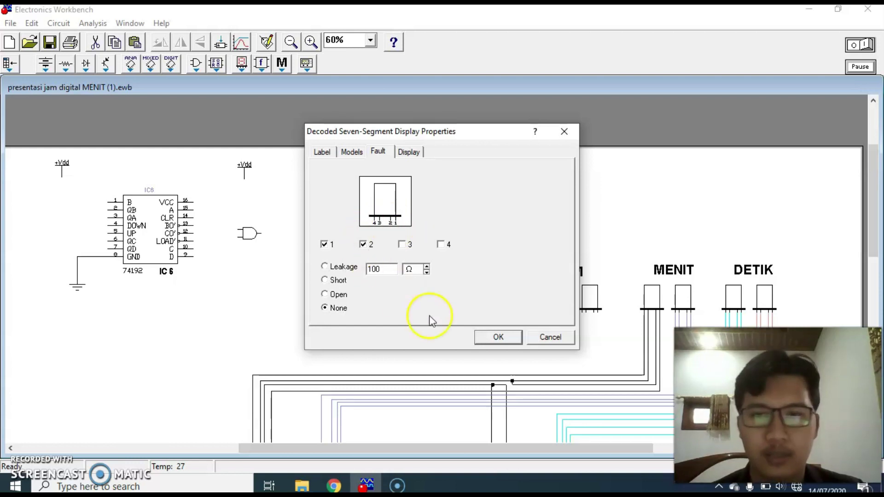
click(488, 337)
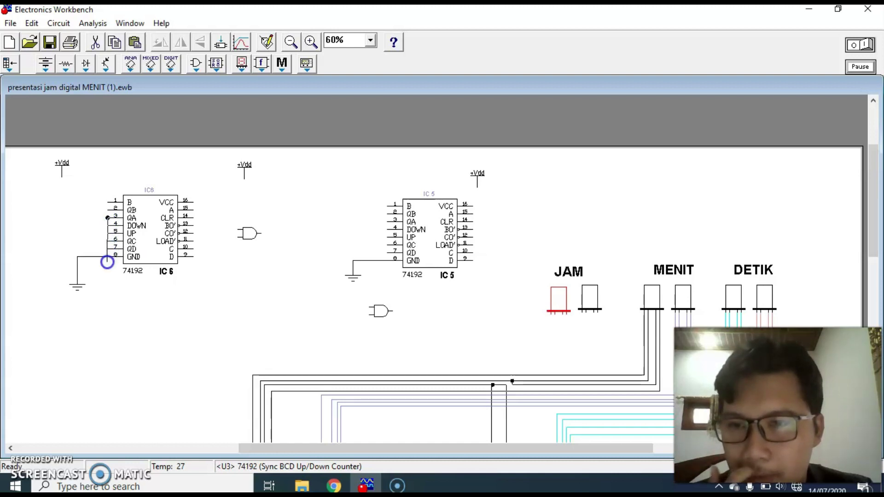
Wire IC6's QA, QB, QC and QD outputs to the four pins of the first JAM display.
drag(107, 217, 566, 316)
drag(108, 210, 560, 316)
drag(109, 241, 463, 328)
drag(530, 312, 555, 313)
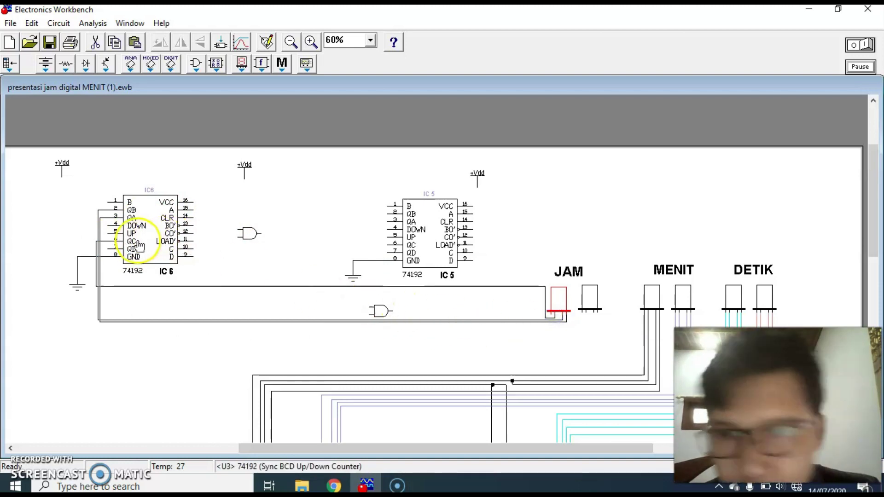
drag(108, 248, 547, 315)
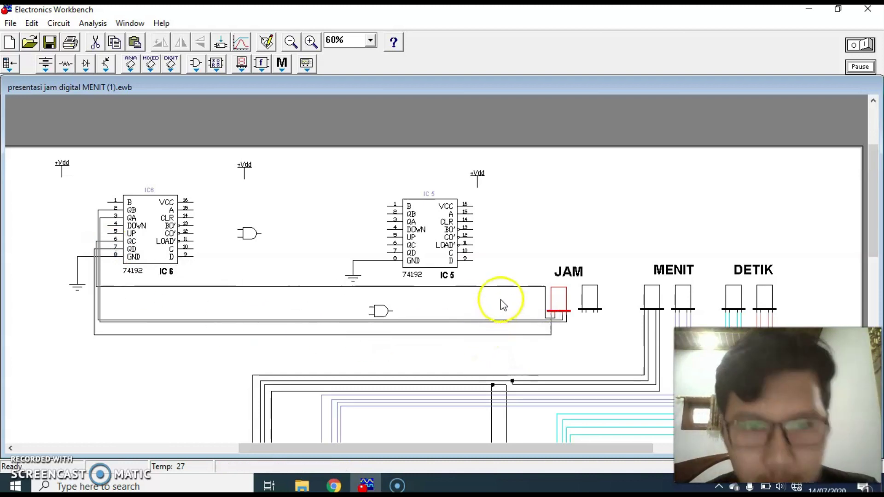
Reroute the four IC6 output wires below the AND gate as evenly spaced parallel lines to the first JAM display.
drag(501, 287, 489, 357)
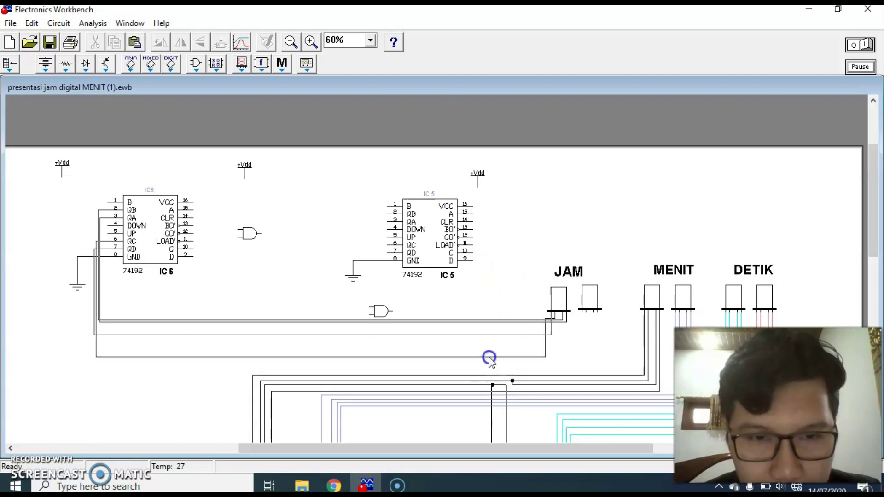
drag(533, 322, 531, 368)
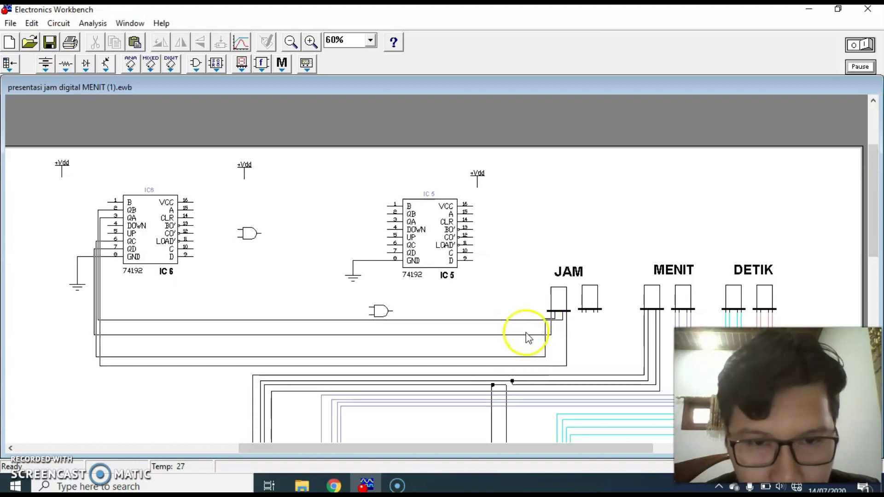
drag(520, 322, 518, 364)
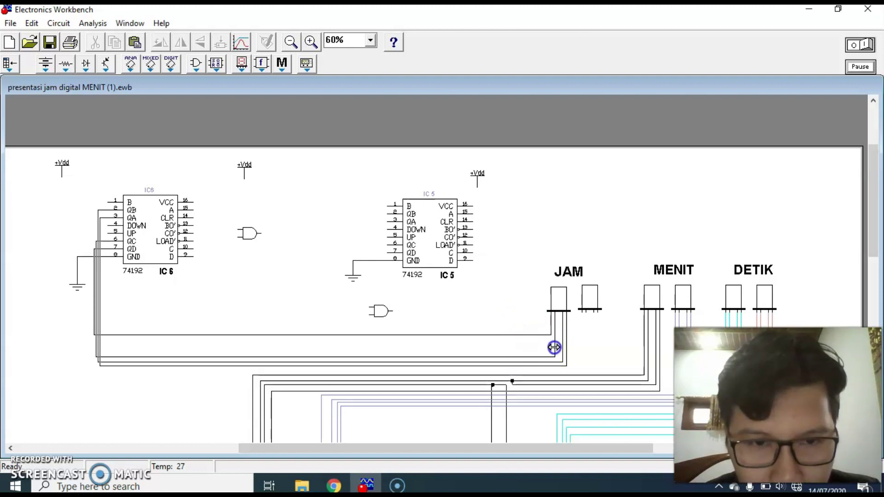
drag(532, 335, 536, 352)
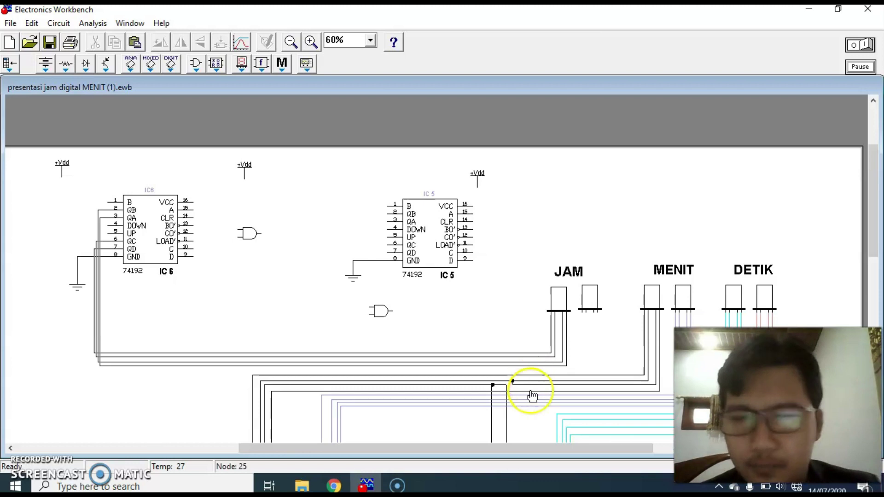
Color the four wires between IC6 and the first JAM display red.
click(547, 358)
double_click(546, 358)
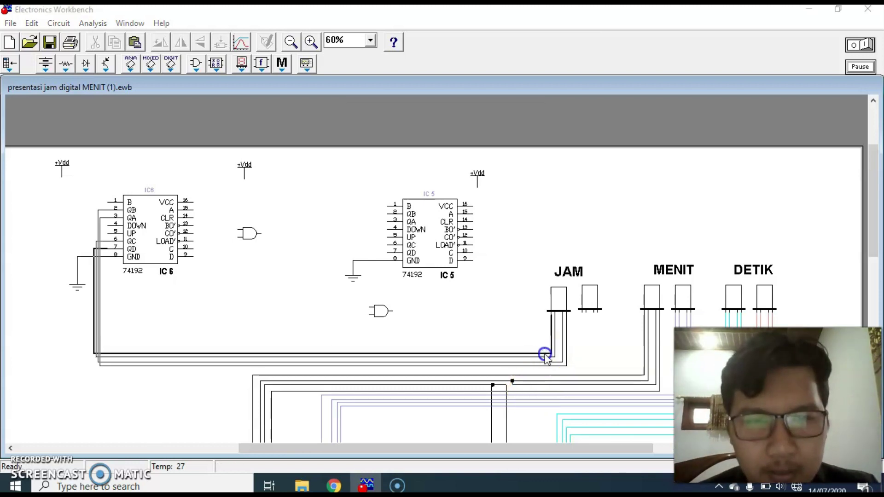
click(387, 174)
click(470, 354)
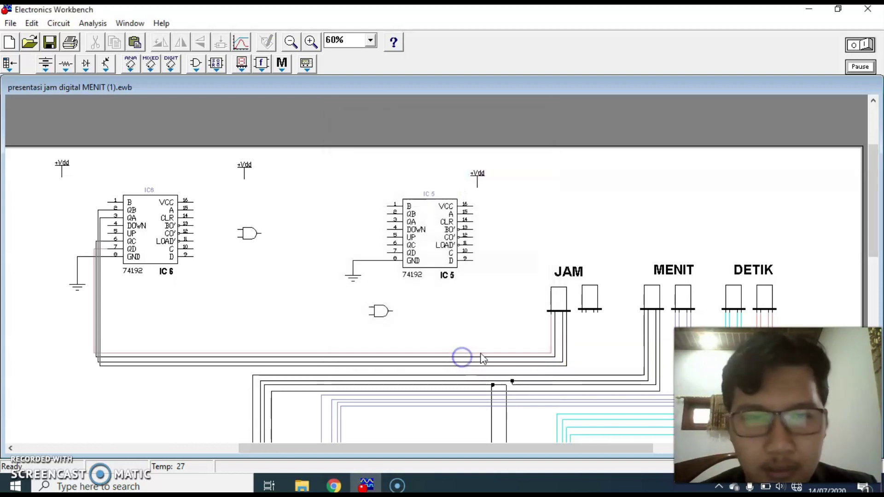
double_click(513, 358)
click(388, 173)
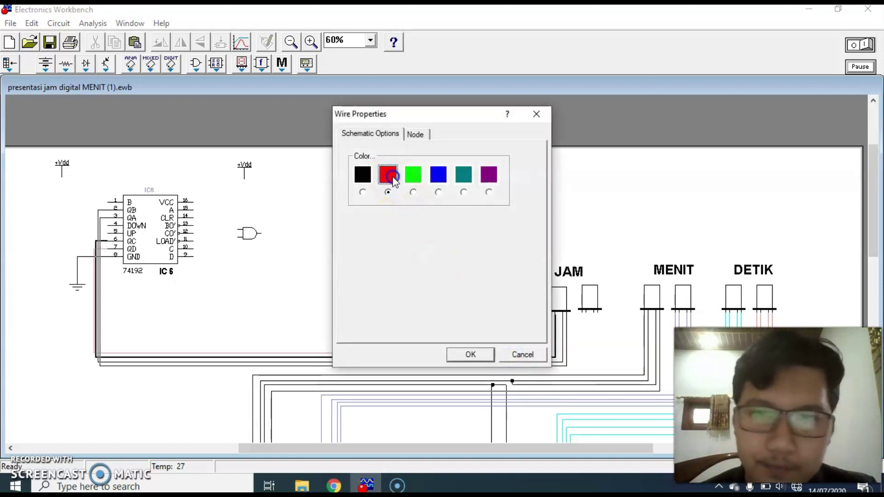
click(475, 355)
double_click(550, 360)
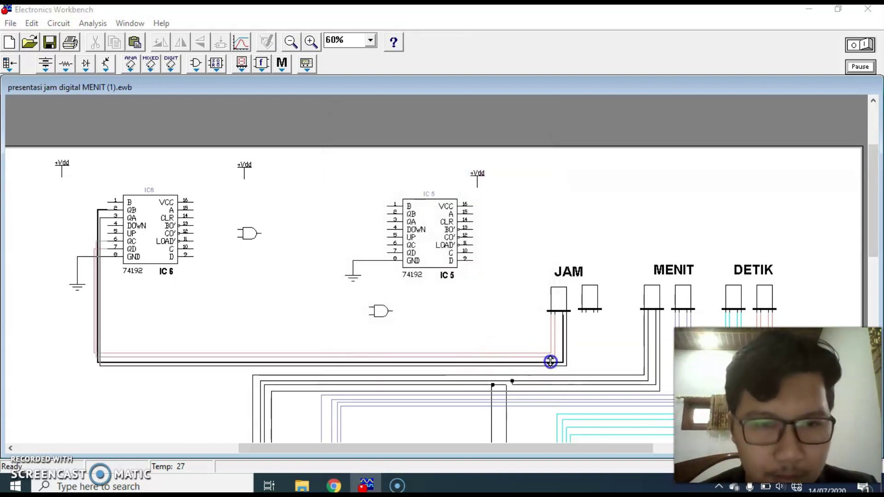
click(388, 175)
click(472, 354)
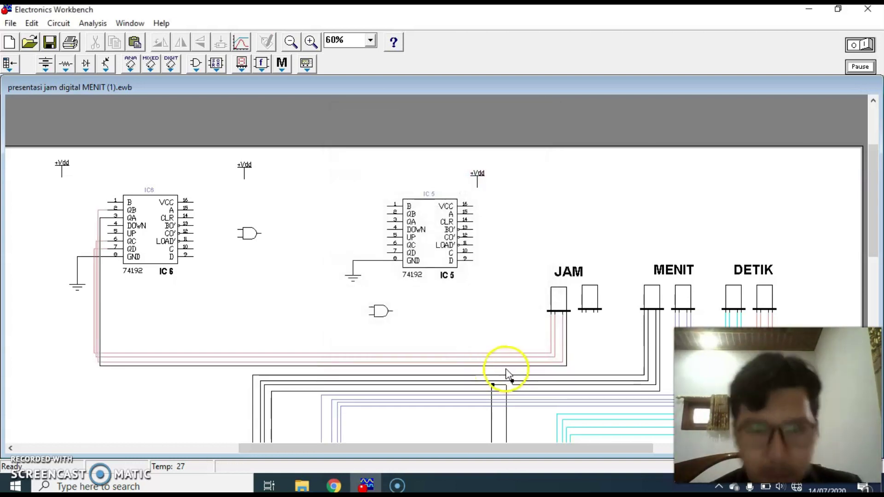
double_click(501, 365)
click(388, 174)
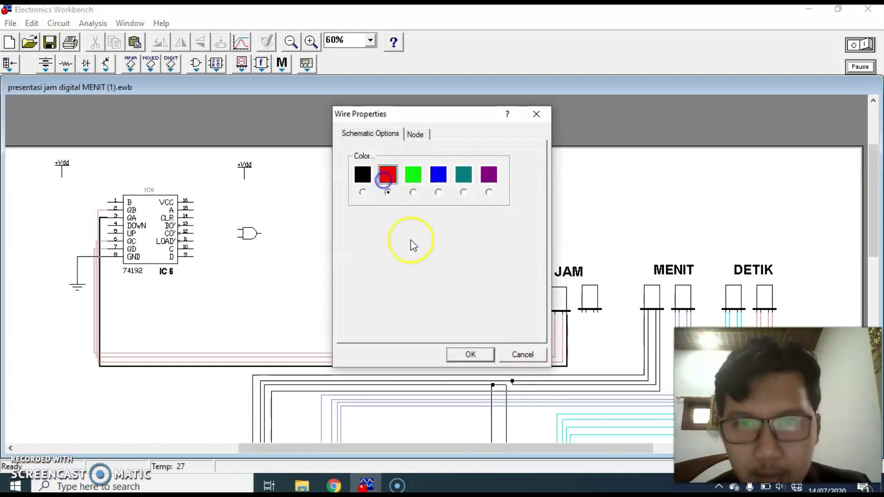
click(458, 355)
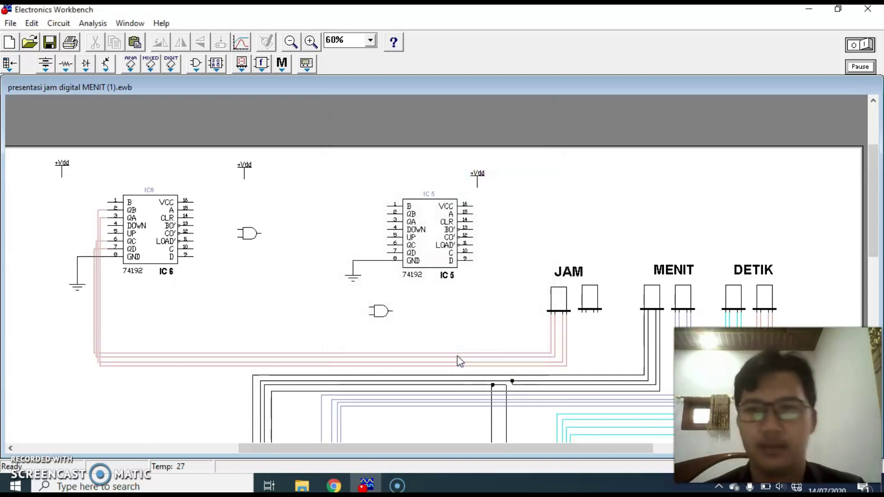
Wire IC5's QA, QB, QC and QD outputs to the second JAM display and gather the lines just above the red wires.
click(463, 298)
click(432, 247)
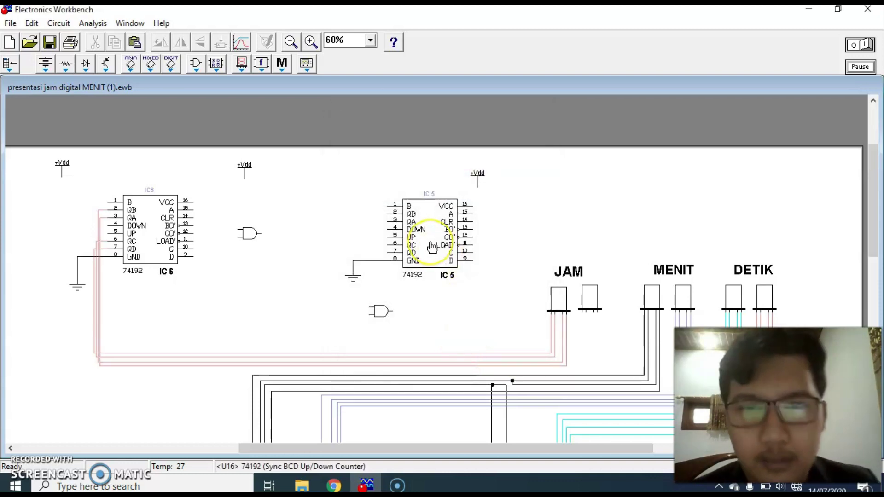
click(415, 238)
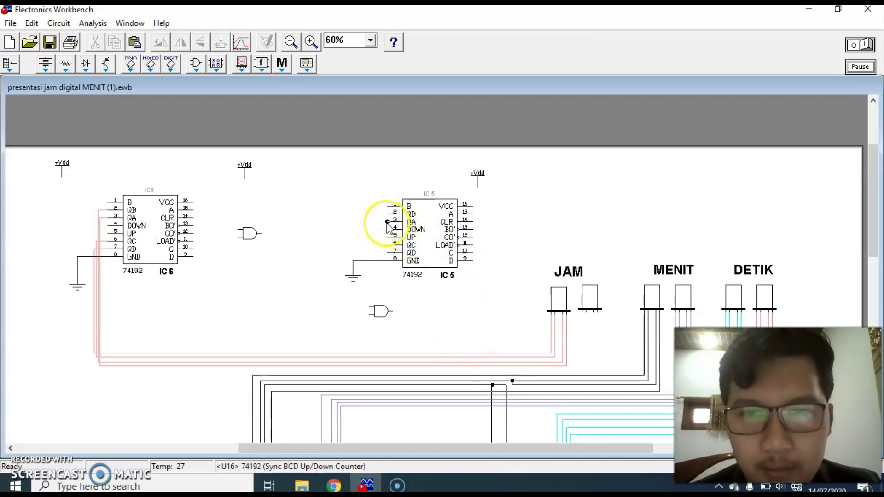
drag(387, 223, 597, 312)
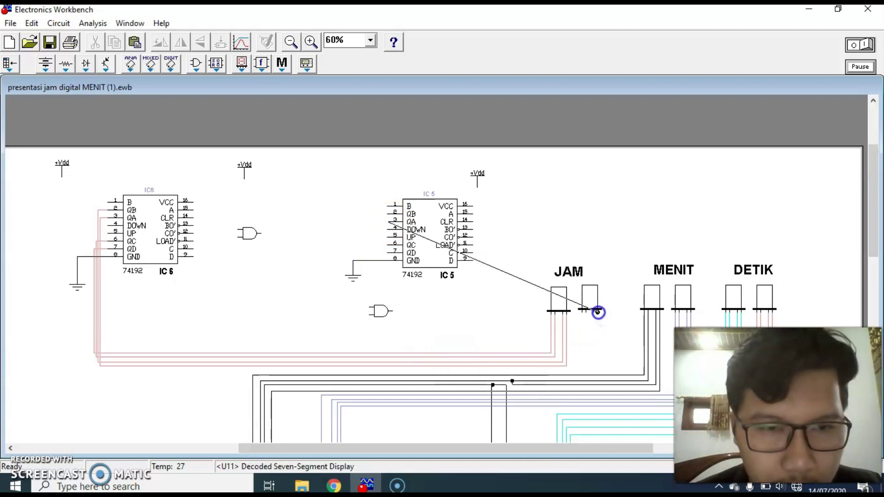
drag(598, 312, 598, 312)
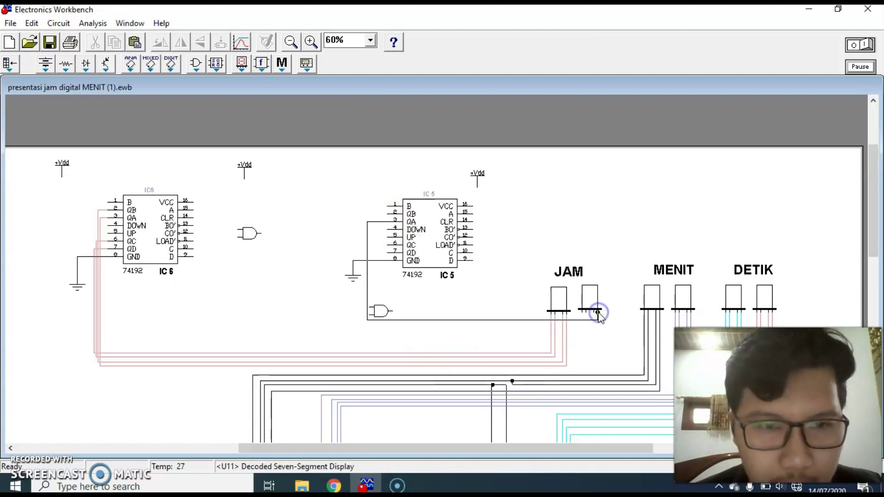
drag(514, 320, 512, 345)
mouse_move(390, 214)
mouse_down()
mouse_move(559, 310)
mouse_move(594, 311)
mouse_up()
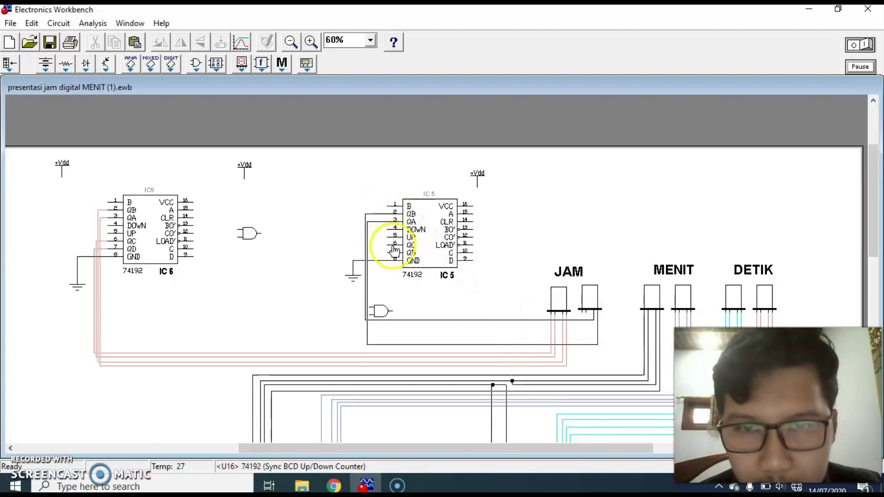
drag(388, 245, 585, 312)
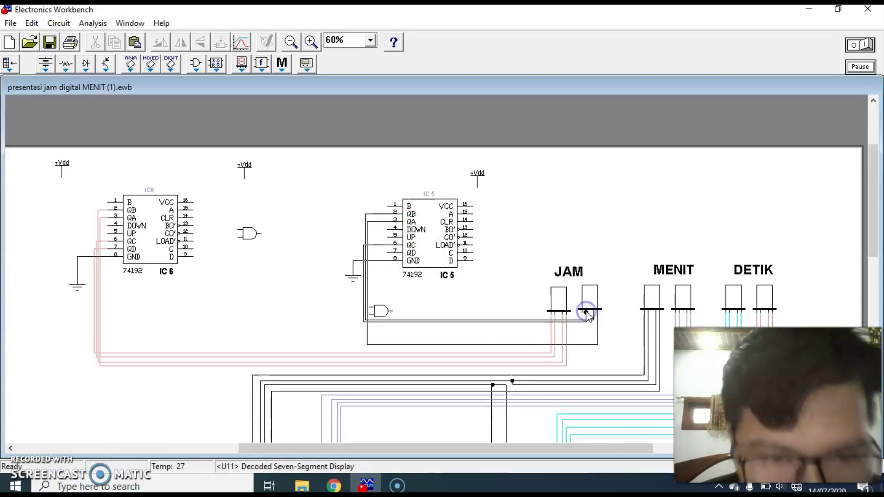
drag(384, 252, 579, 312)
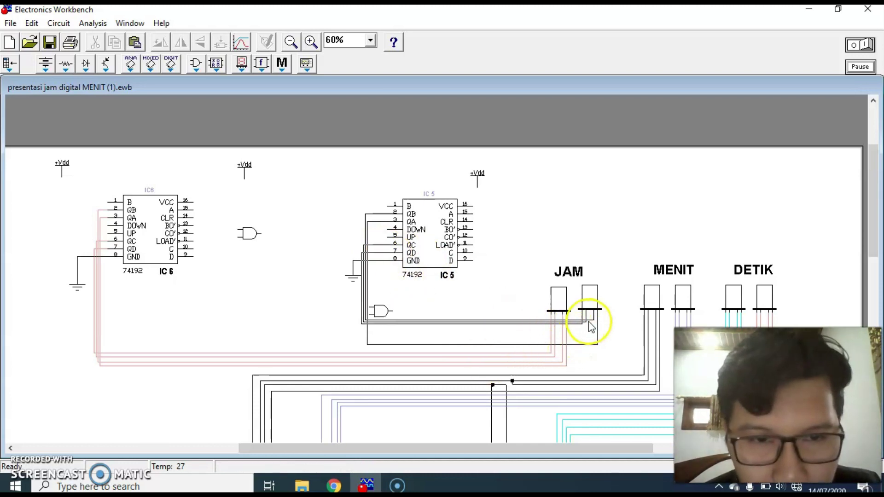
drag(590, 324, 576, 336)
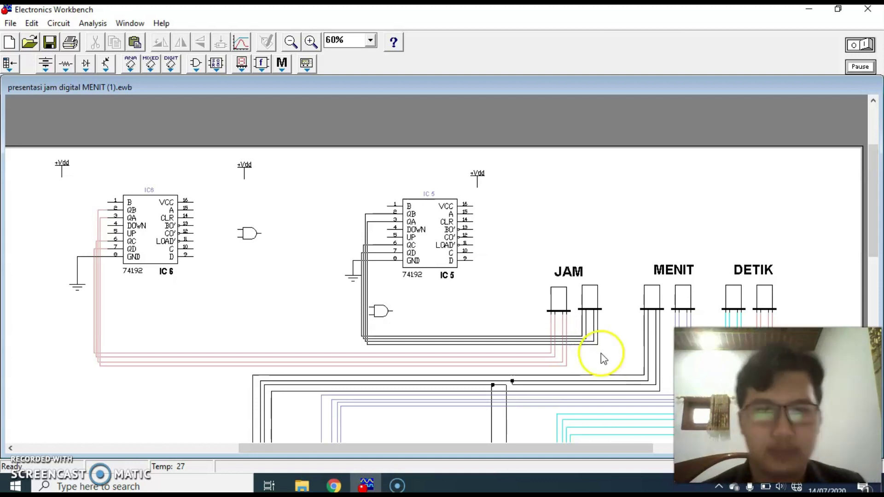
Color the four wires between IC5 and the second JAM display green.
double_click(581, 323)
click(412, 173)
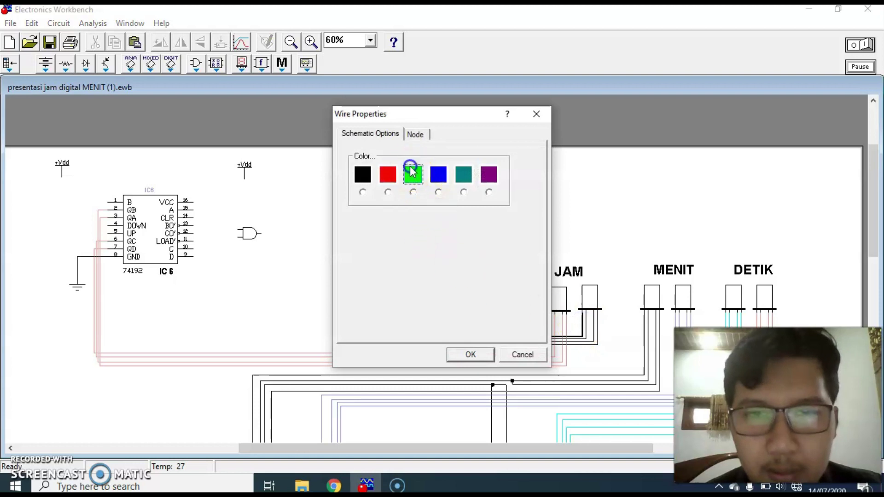
click(474, 355)
double_click(589, 324)
click(414, 188)
click(476, 358)
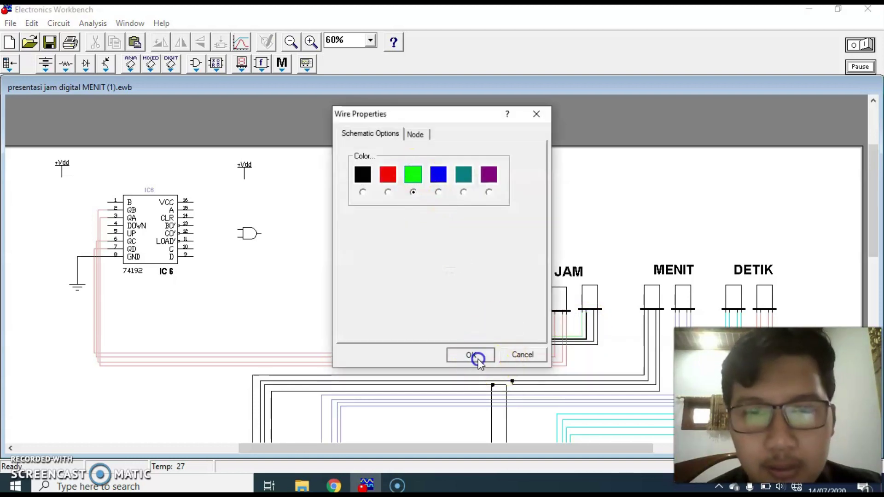
double_click(588, 332)
click(415, 182)
click(466, 354)
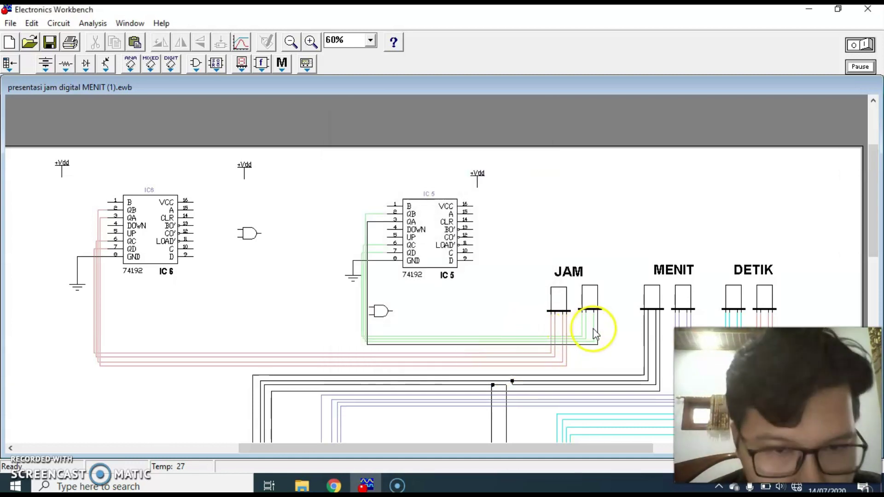
double_click(596, 330)
click(414, 175)
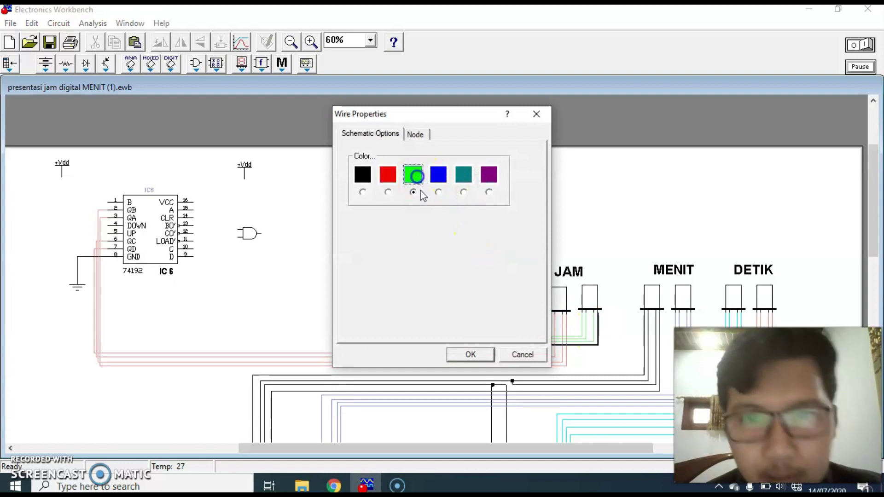
click(458, 357)
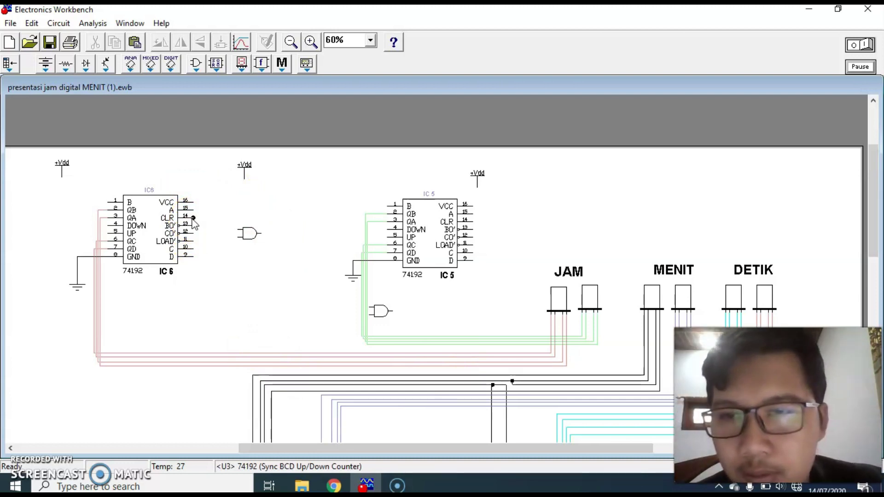
Wire IC6's CLR pin to IC5's CLR pin and route the connection below both counters.
drag(204, 216, 473, 223)
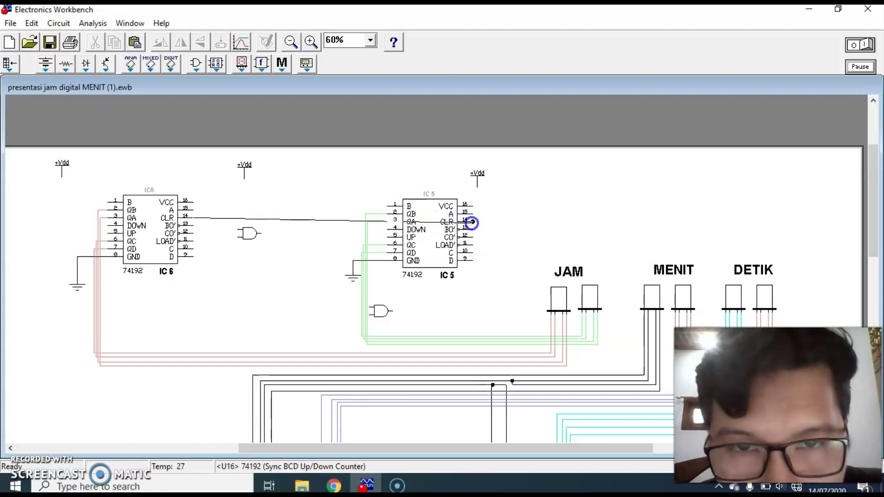
click(325, 222)
drag(325, 223, 324, 331)
drag(419, 288, 422, 330)
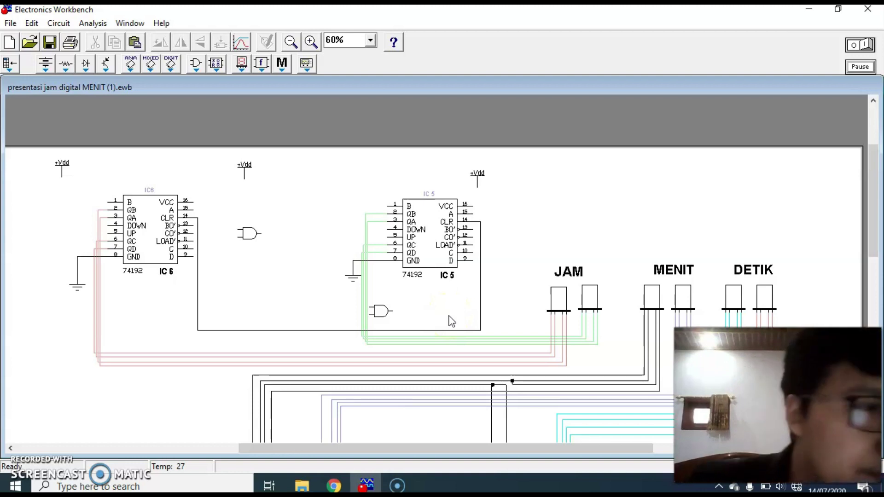
Rotate the AND gate beside IC6 so its output faces the counter and move it level with the CLR pin.
click(250, 233)
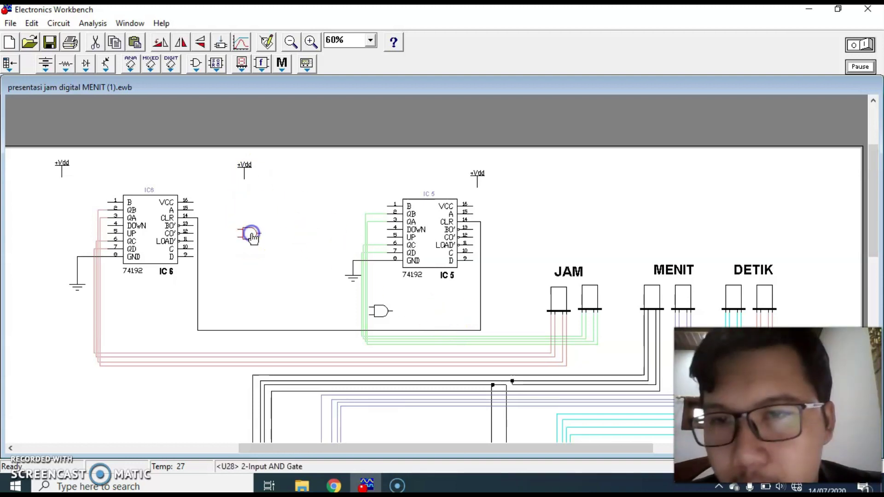
click(162, 45)
click(160, 44)
click(161, 44)
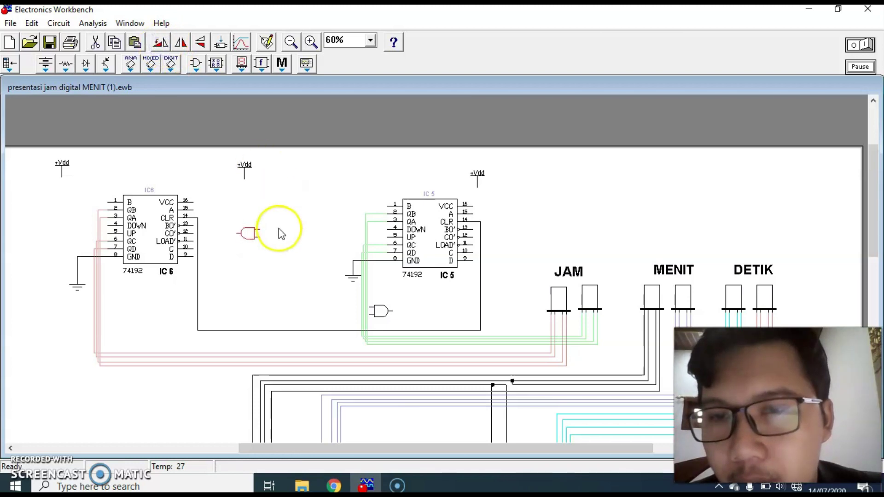
click(244, 273)
drag(249, 232, 243, 223)
click(232, 244)
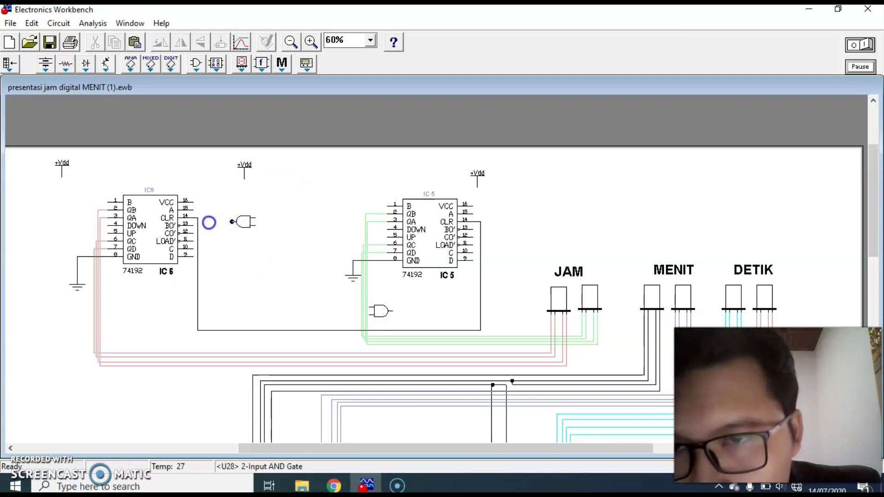
Wire the AND gate's output to the CLR line and its inputs to the IC6 QB and IC5 QC lines.
drag(198, 218, 252, 218)
click(261, 248)
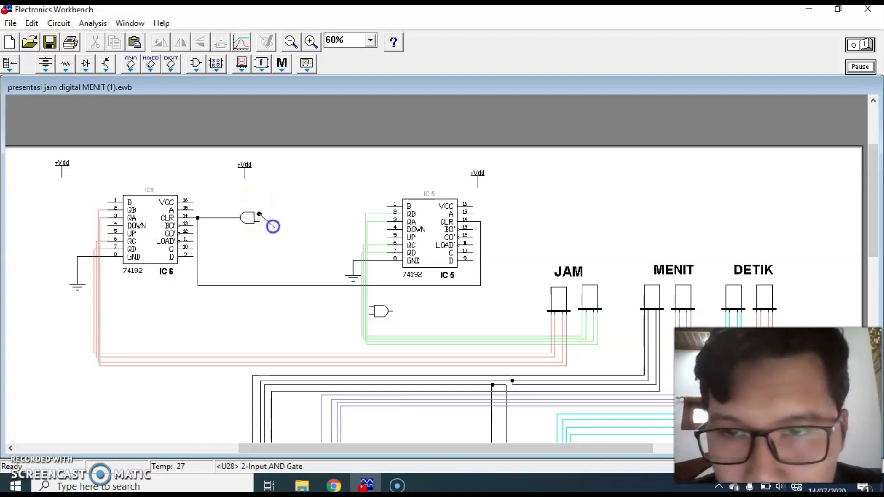
drag(477, 353, 562, 361)
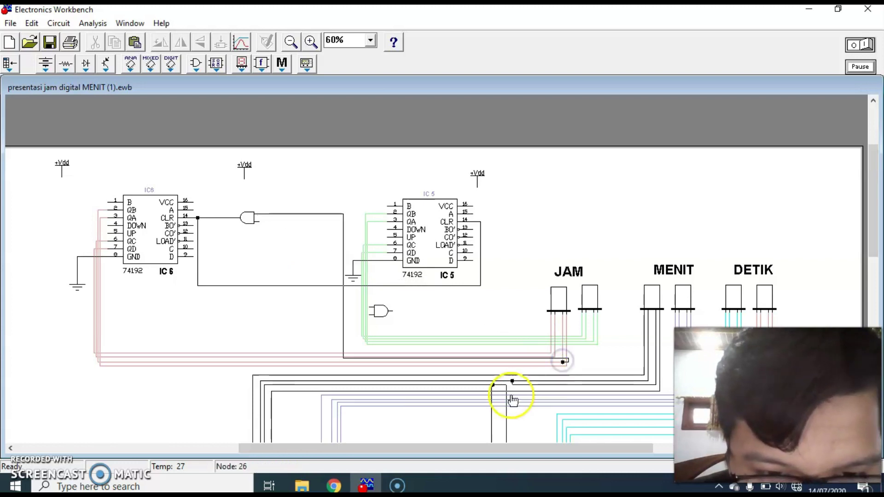
click(260, 222)
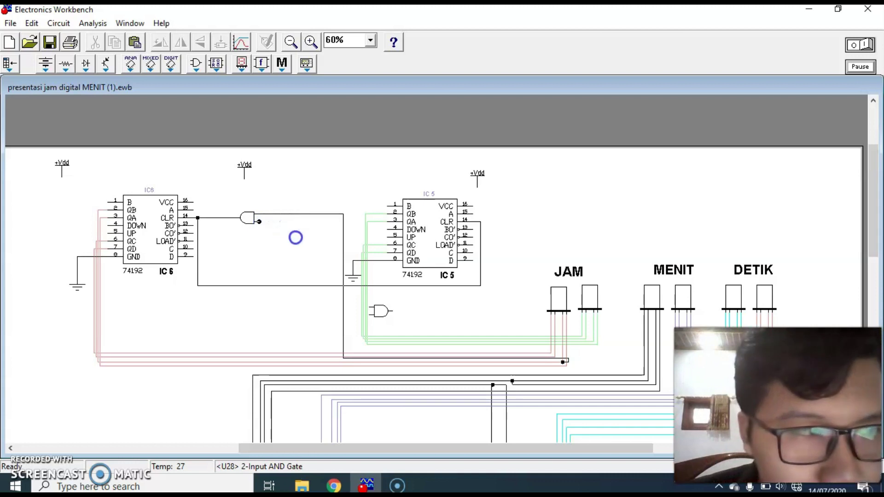
drag(358, 256, 585, 340)
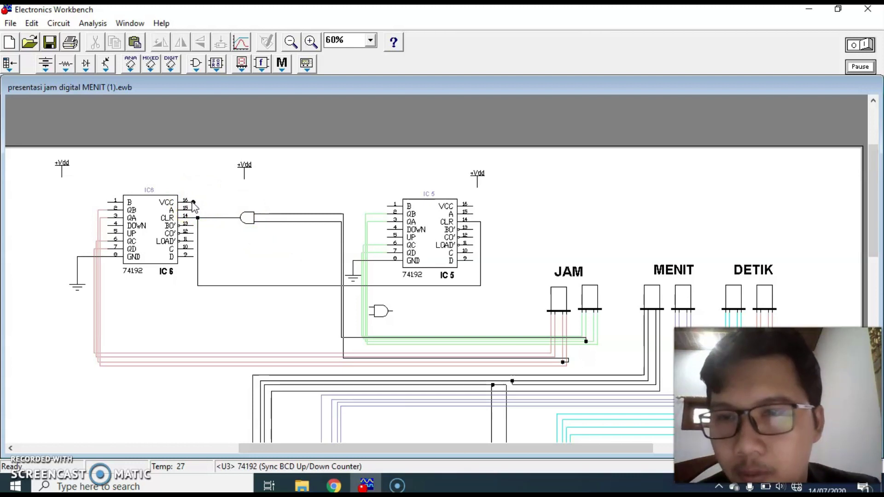
Wire IC6's VCC pin to IC5's DOWN pin and connect that line to the +Vdd source above it.
drag(257, 199, 389, 230)
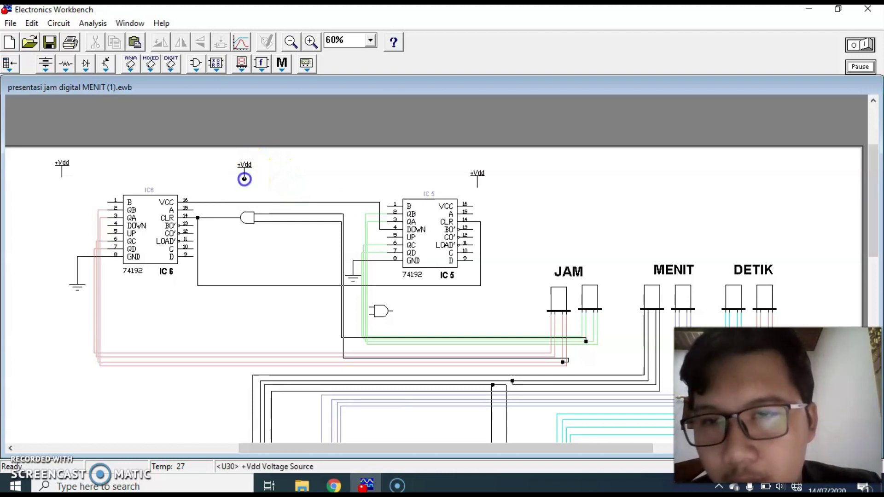
drag(244, 202, 244, 201)
click(279, 221)
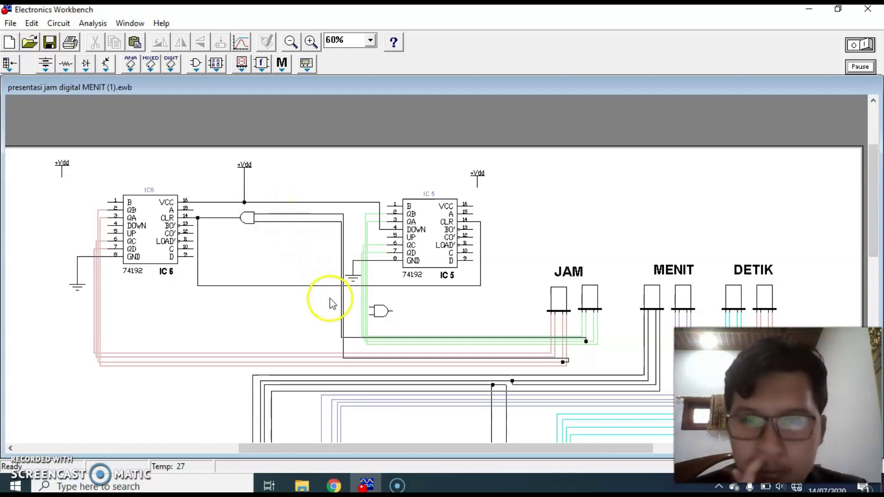
Rotate the AND gate below IC5 so its output faces up and wire that output to IC5's UP pin.
drag(380, 313, 393, 306)
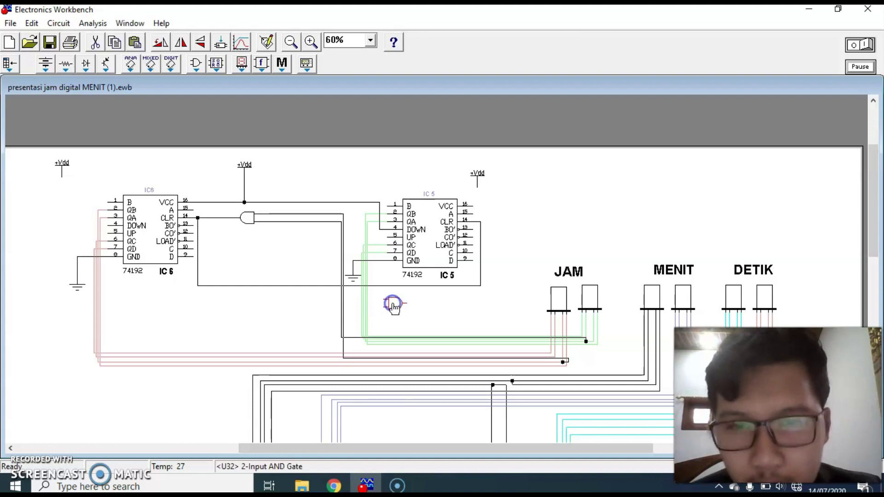
click(181, 42)
click(160, 42)
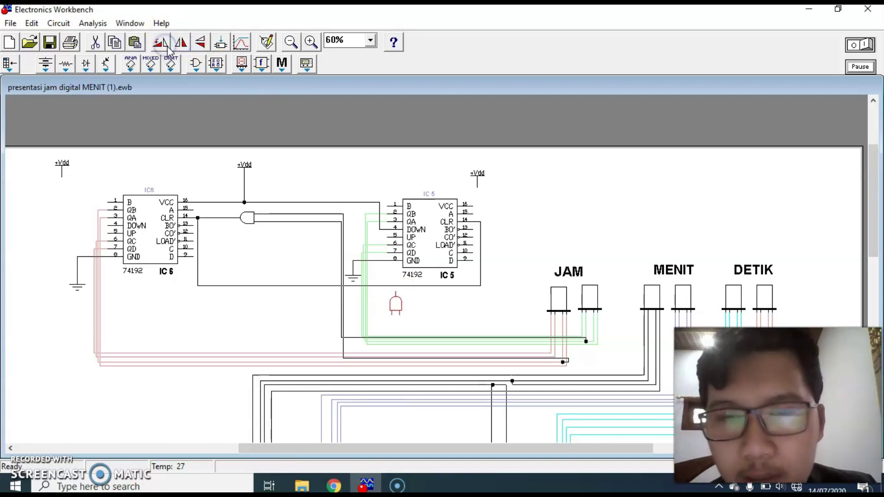
click(396, 305)
drag(396, 305, 391, 313)
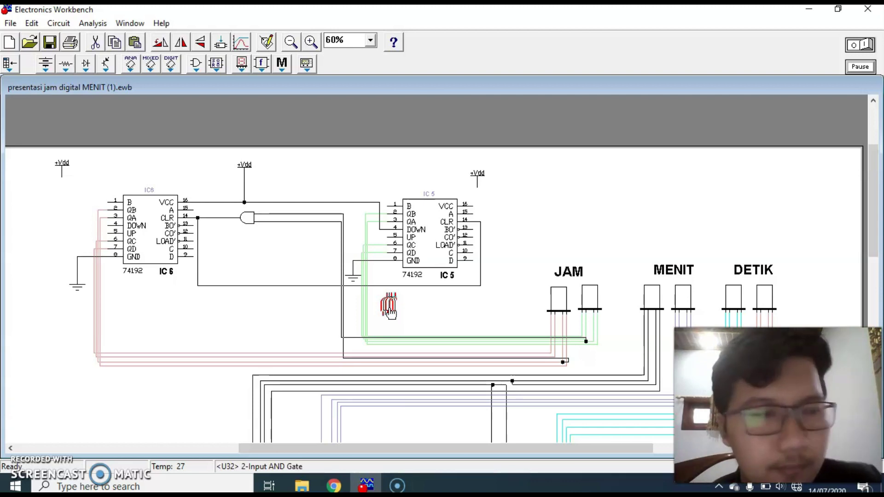
mouse_move(390, 313)
mouse_down()
mouse_move(416, 309)
mouse_move(386, 305)
mouse_up()
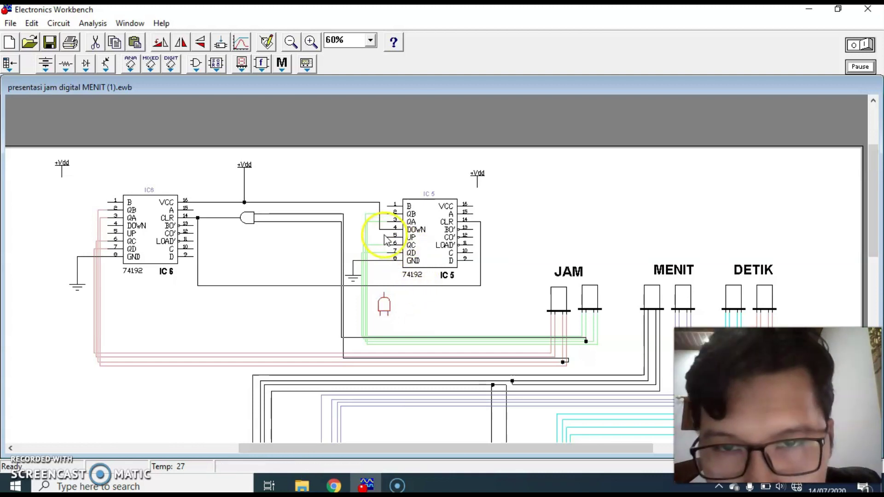
drag(378, 280, 384, 296)
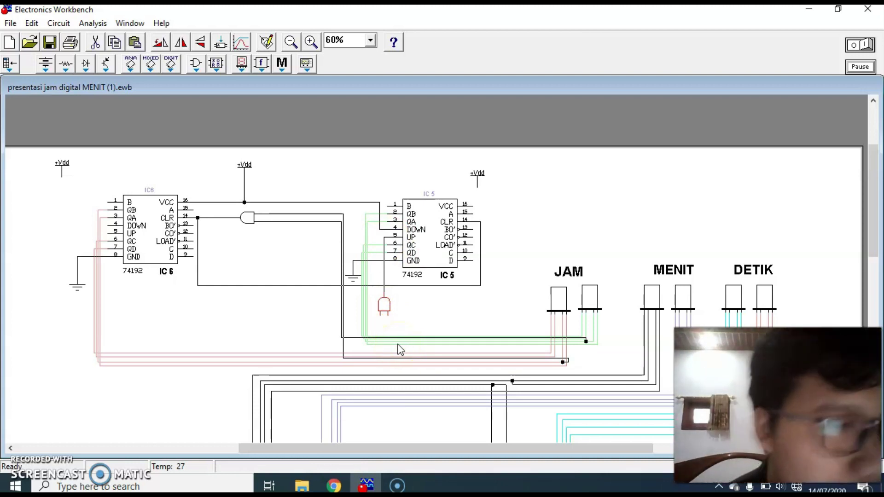
click(431, 352)
drag(871, 178, 873, 209)
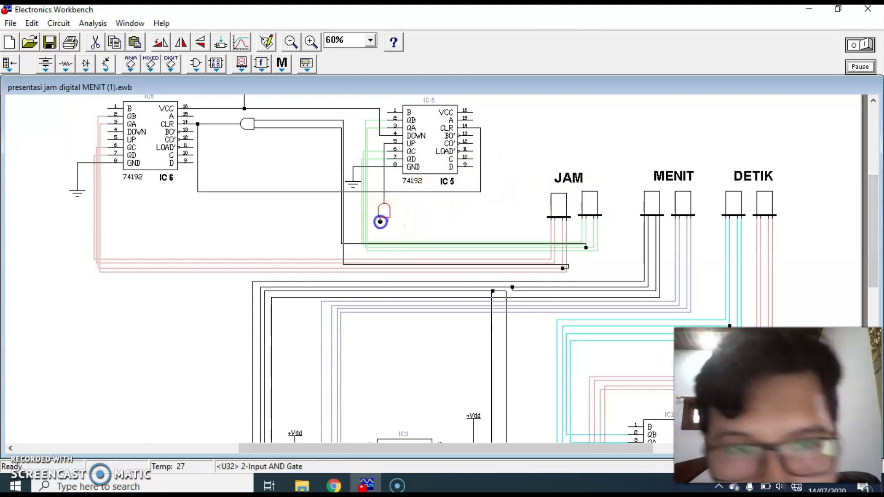
drag(380, 222, 378, 289)
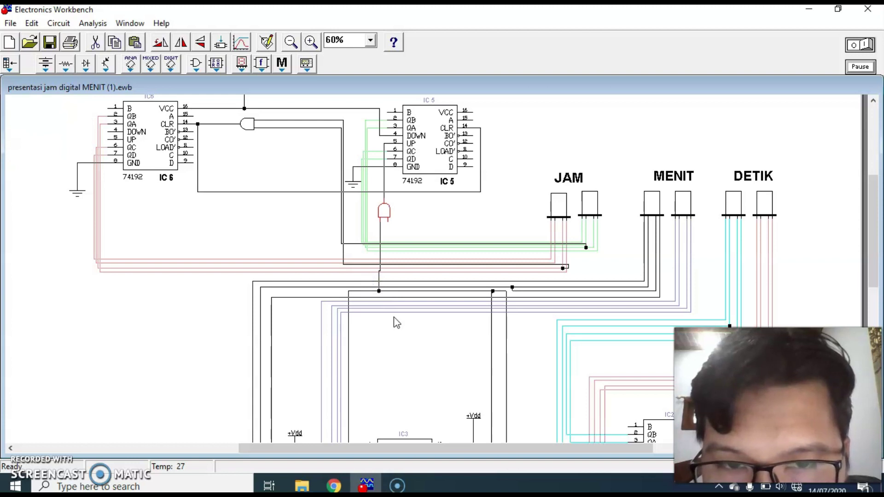
click(379, 260)
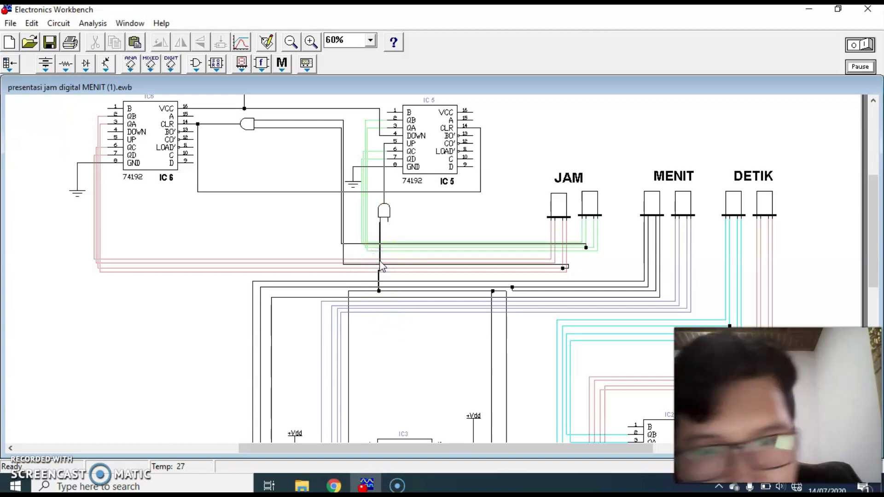
key(Delete)
key(Return)
click(358, 346)
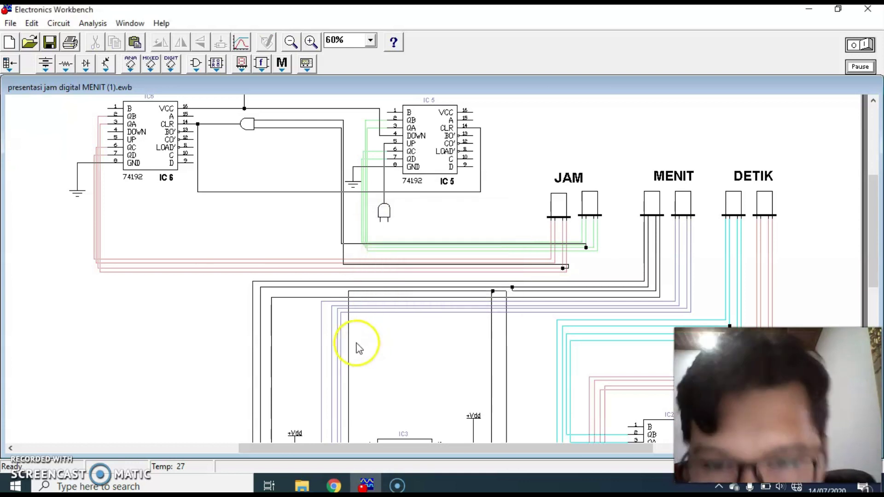
Wire the inputs of the AND gate below IC5 to the second and third lines of the first MENIT display, tidying the displaced wires.
drag(348, 346, 280, 353)
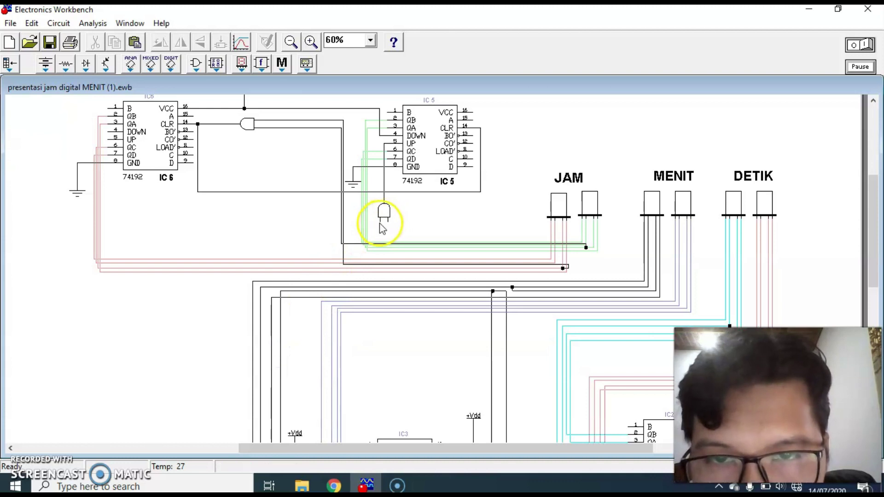
drag(381, 222, 647, 231)
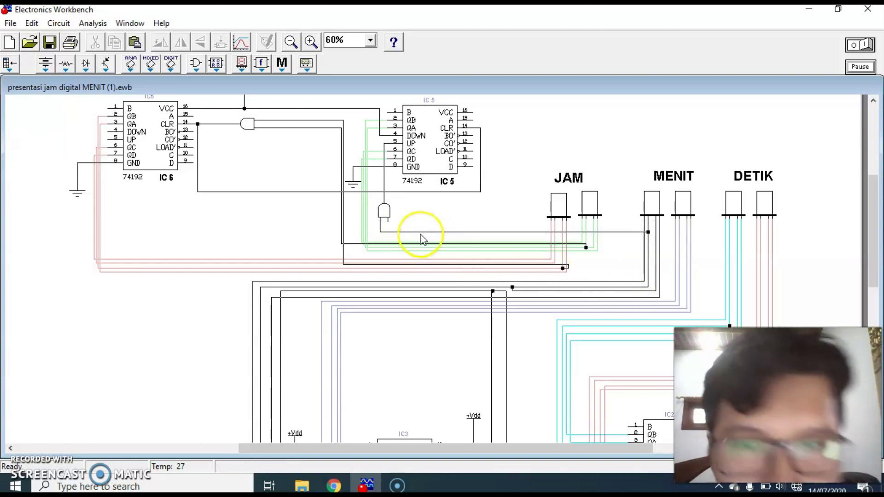
drag(386, 221, 654, 225)
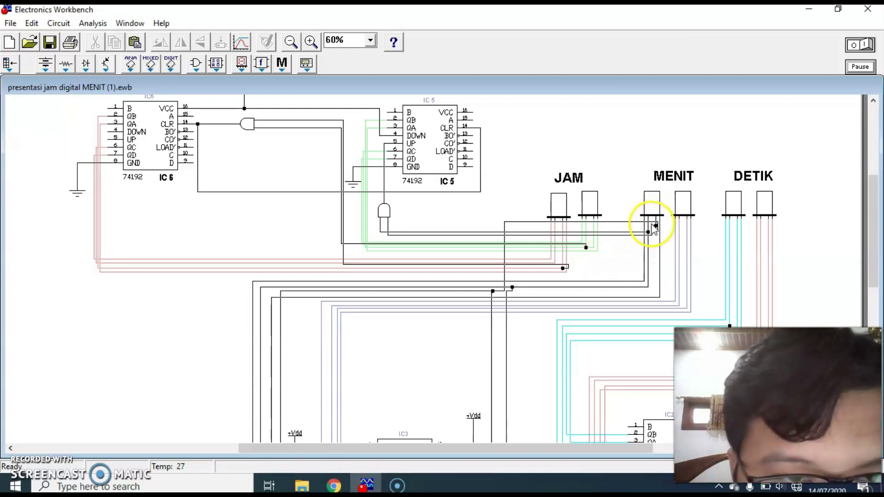
drag(651, 223, 645, 289)
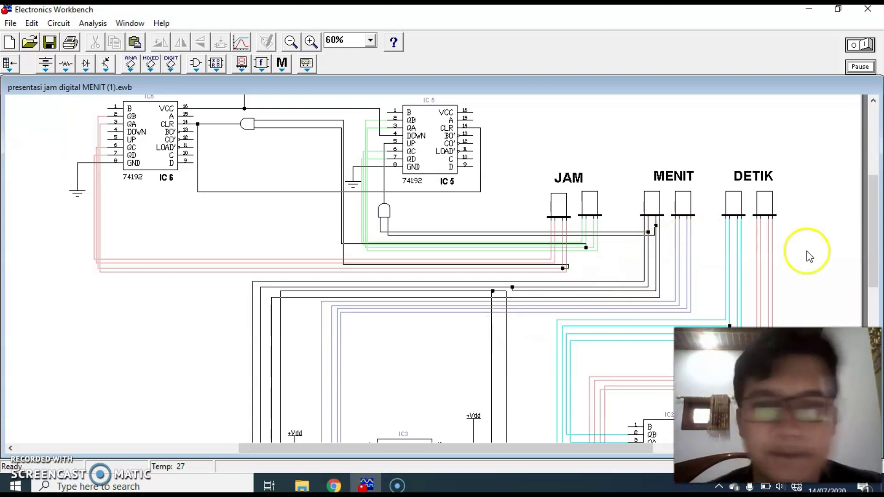
Wire IC6's DOWN pin to the unused +Vdd source beside it and its LOAD' pin to the IC6 VCC line.
drag(869, 240, 872, 236)
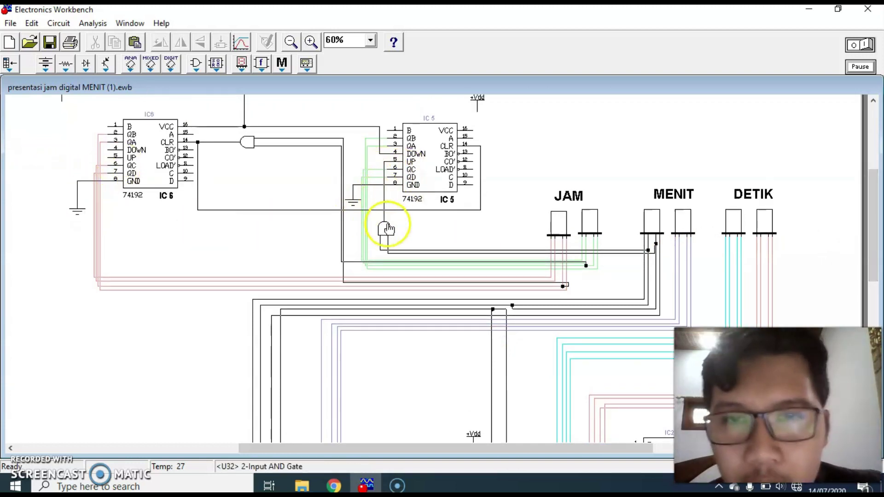
drag(872, 230, 873, 211)
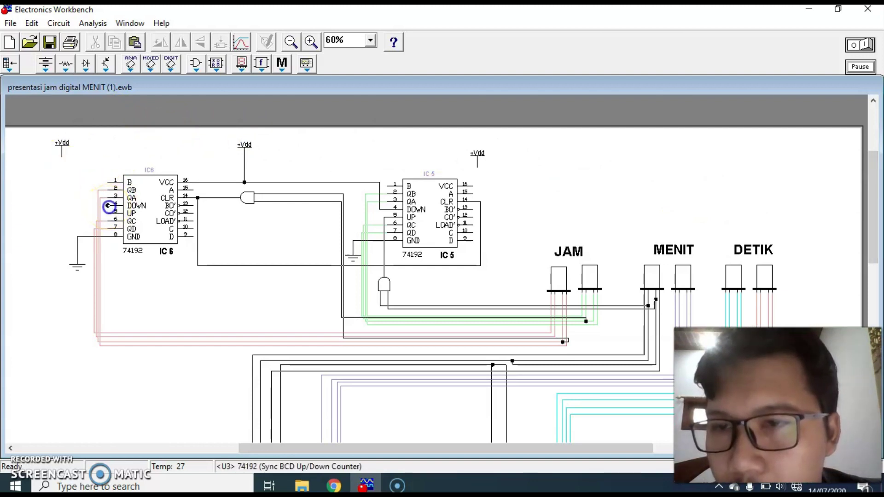
drag(109, 206, 60, 158)
click(234, 236)
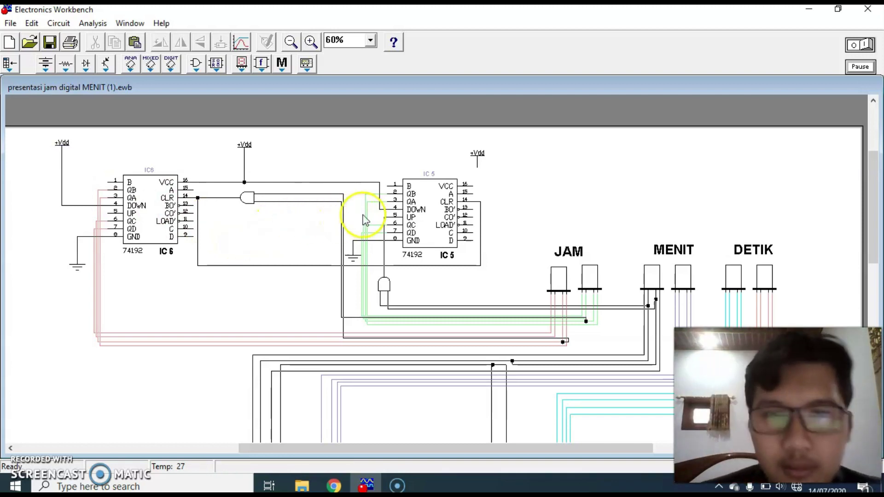
click(247, 240)
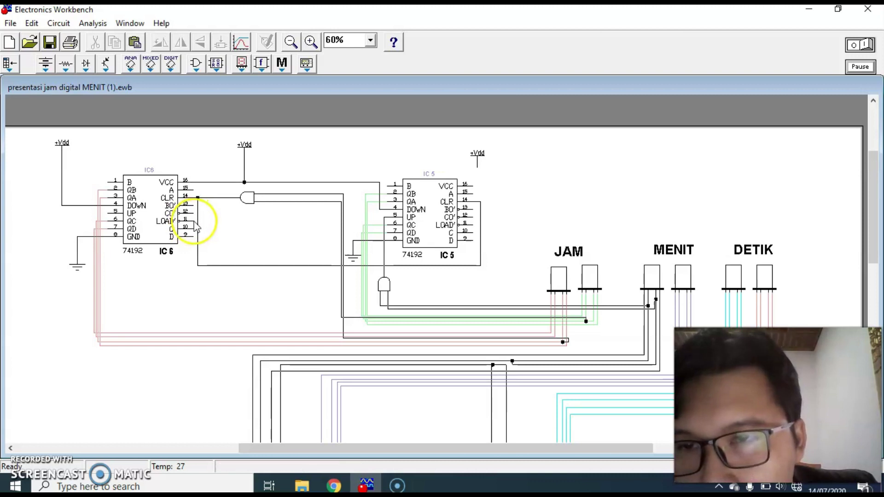
drag(193, 221, 220, 183)
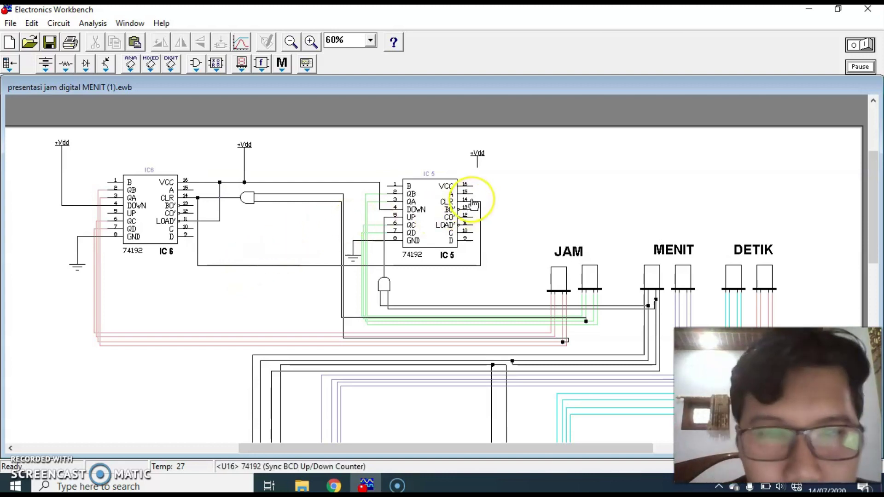
Shift the +Vdd source above IC5 slightly outward and wire IC5's VCC and LOAD' pins to it.
drag(476, 154, 493, 158)
drag(473, 226, 492, 186)
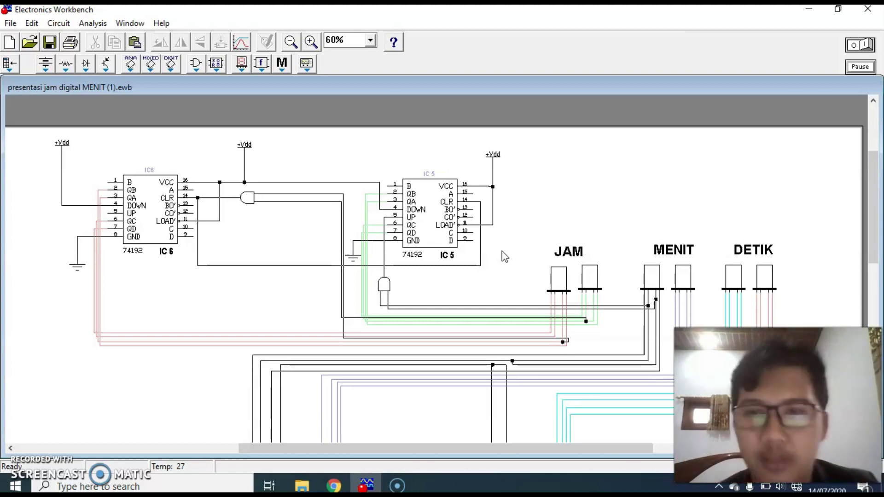
Wire the upper [Space] switch beside IC2 to the CLR line shared by IC6 and IC5.
mouse_move(872, 213)
mouse_down()
mouse_move(873, 227)
mouse_move(878, 218)
mouse_up()
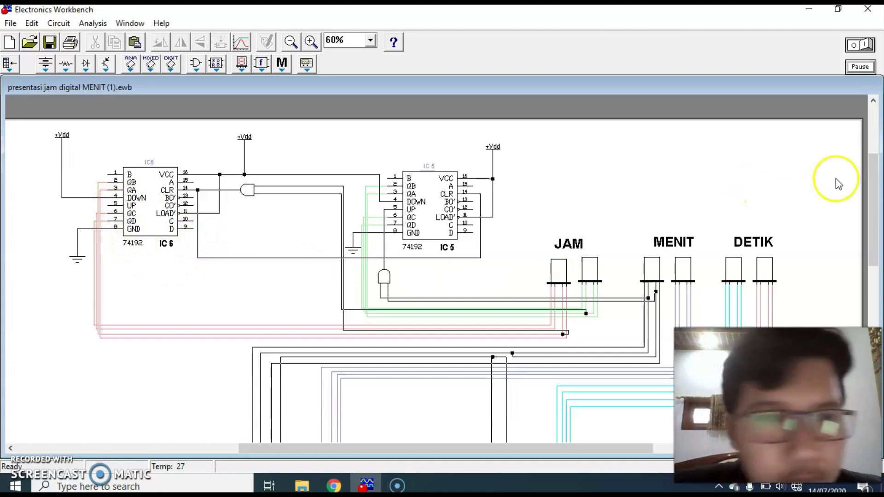
drag(873, 182, 874, 234)
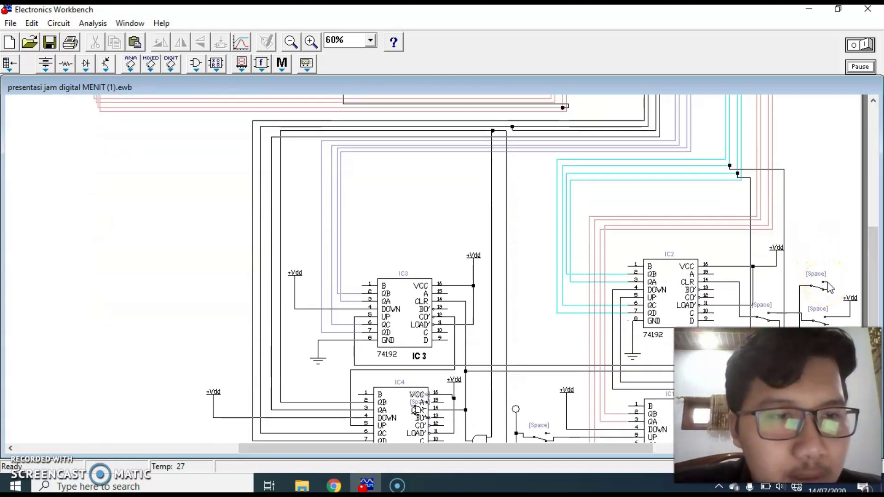
mouse_move(783, 272)
mouse_down()
mouse_move(809, 236)
mouse_move(332, 162)
mouse_move(239, 79)
mouse_move(234, 170)
mouse_move(248, 186)
mouse_up()
click(359, 283)
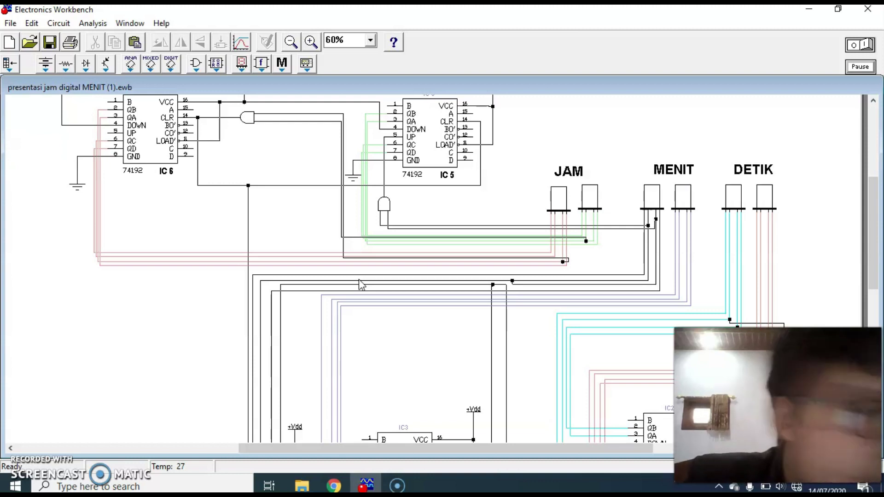
Wire IC6's UP pin to IC5's CO' pin and reroute the connection below both counters.
click(239, 243)
drag(107, 133, 471, 138)
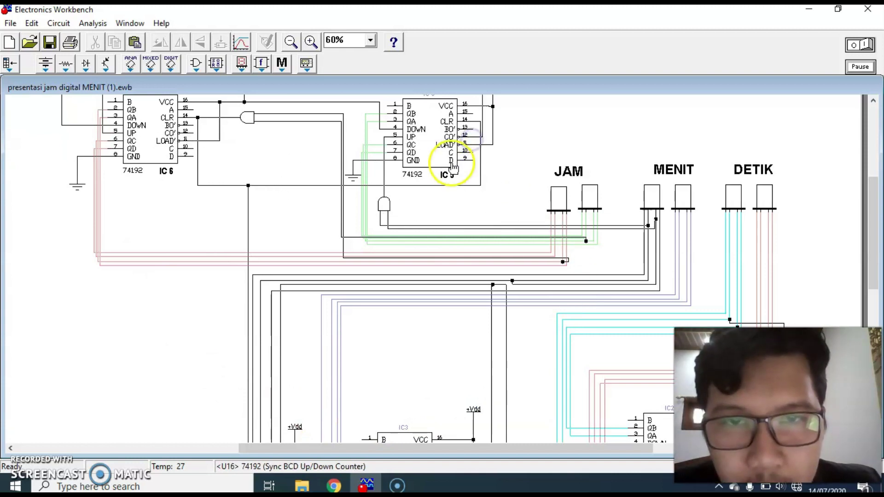
drag(871, 249, 871, 217)
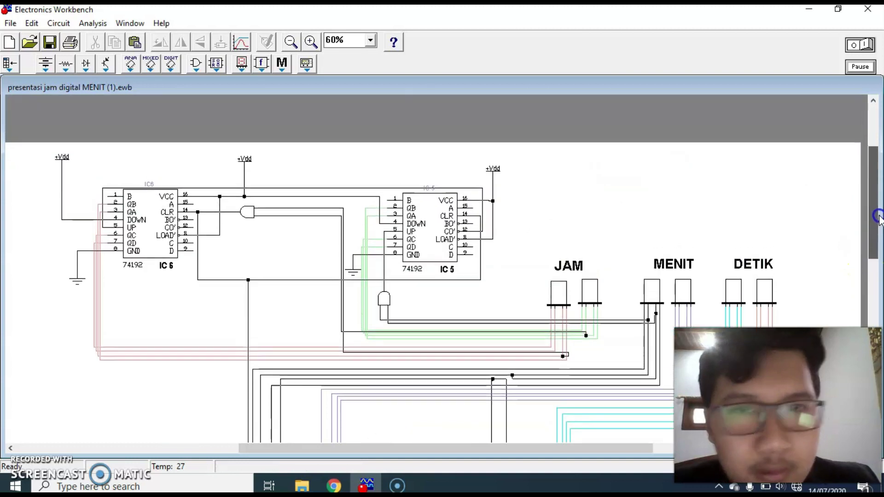
drag(280, 188, 281, 314)
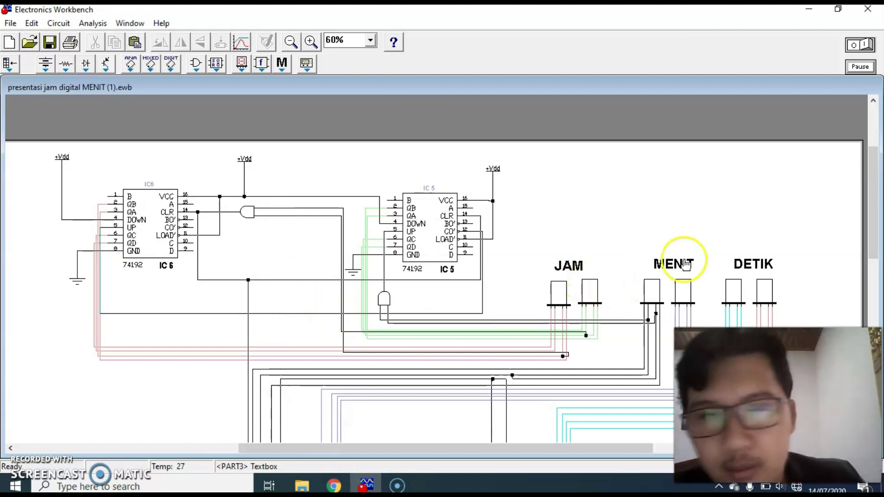
Examine the completed circuit during simulation, from the JAM, MENIT and DETIK displays to the counters, AND gates, switches and clock source.
mouse_move(872, 205)
mouse_down()
mouse_move(875, 245)
mouse_move(878, 220)
mouse_up()
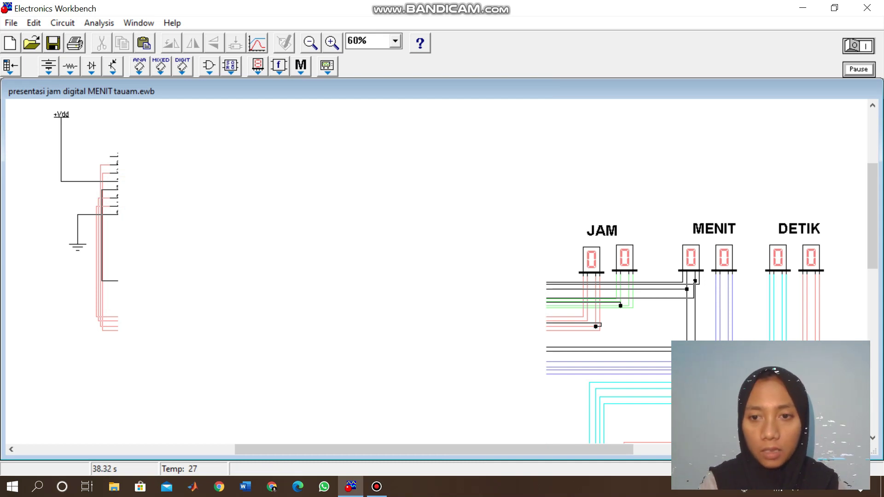
scroll(660, 281, down, 2)
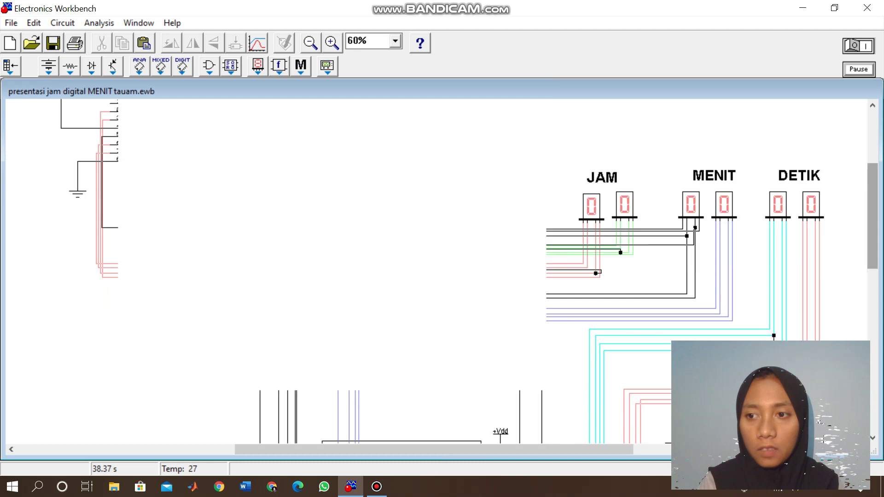
scroll(437, 271, down, 6)
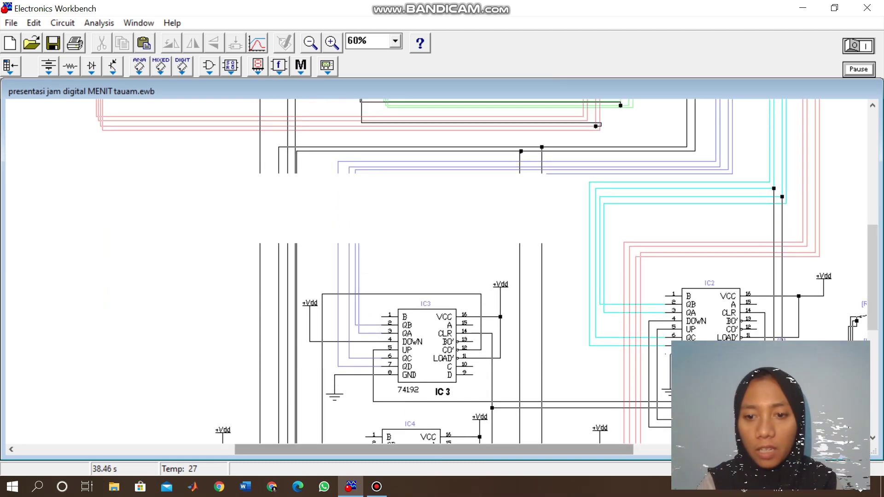
scroll(437, 276, right, 5)
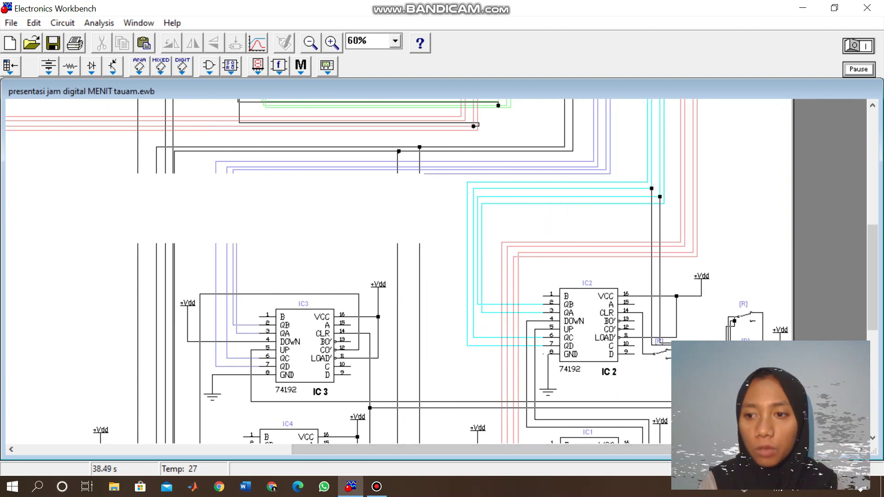
scroll(437, 272, up, 6)
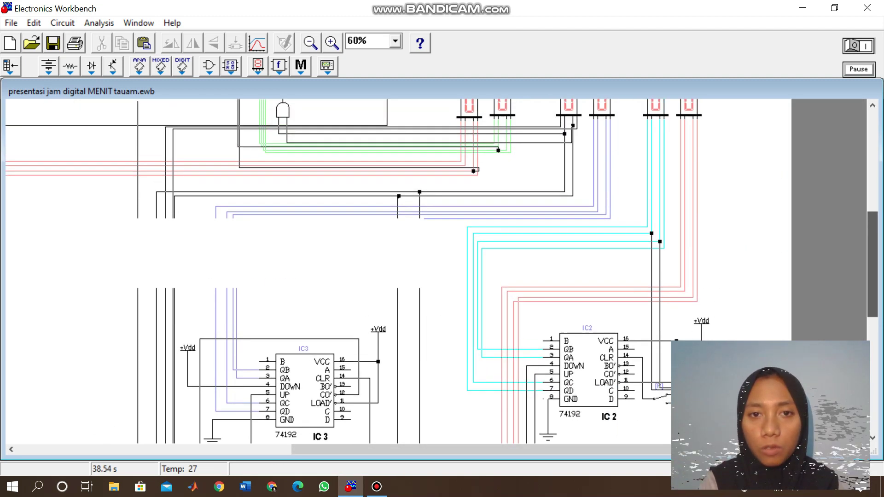
scroll(437, 271, up, 3)
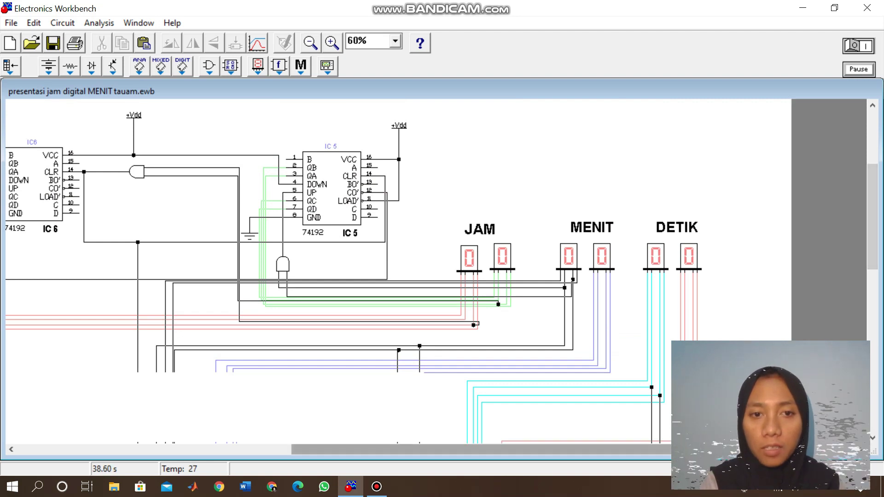
scroll(410, 276, left, 2)
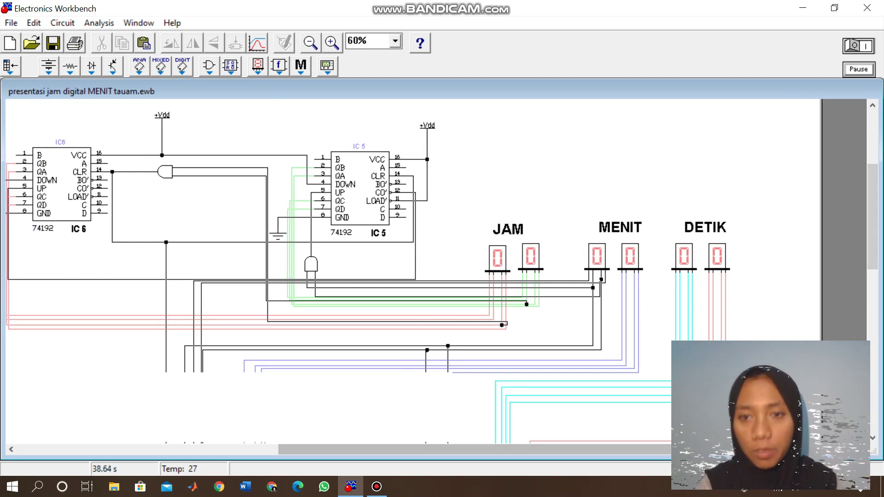
scroll(437, 271, down, 10)
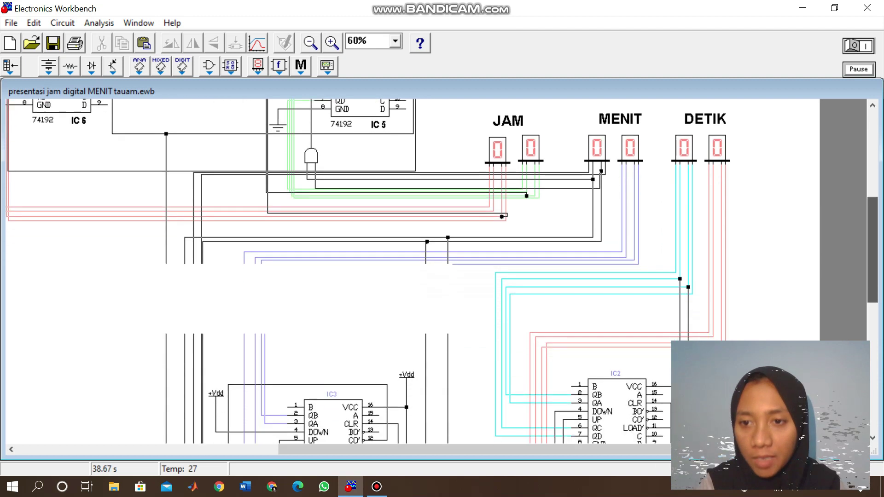
scroll(438, 272, down, 3)
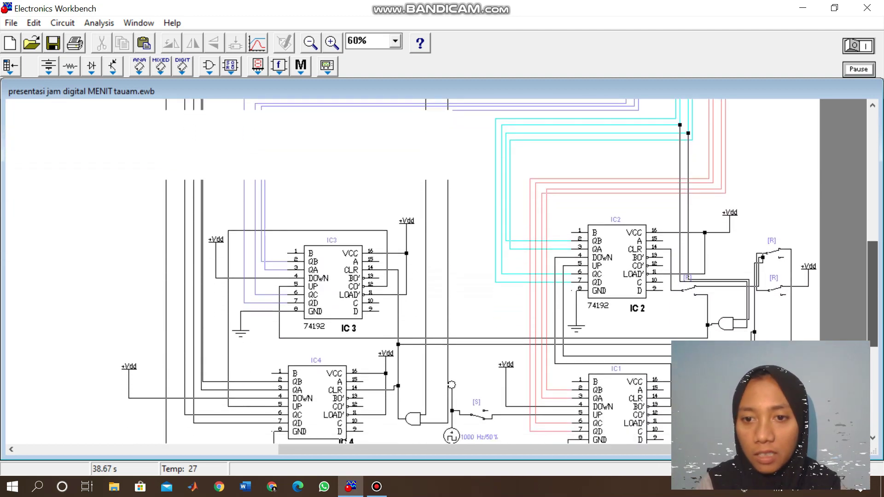
scroll(437, 272, up, 10)
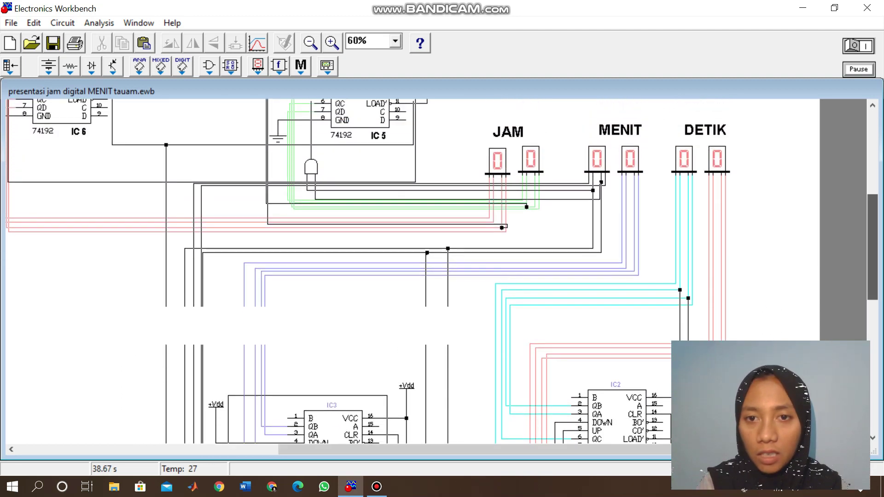
Restart the simulation from the beginning, watch the JAM, MENIT and DETIK displays count, and stop it.
scroll(437, 271, up, 2)
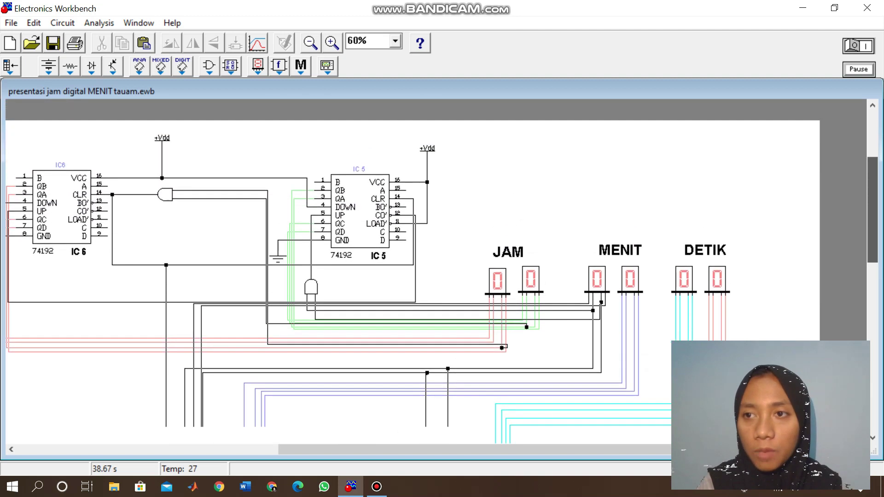
key(ctrl+t)
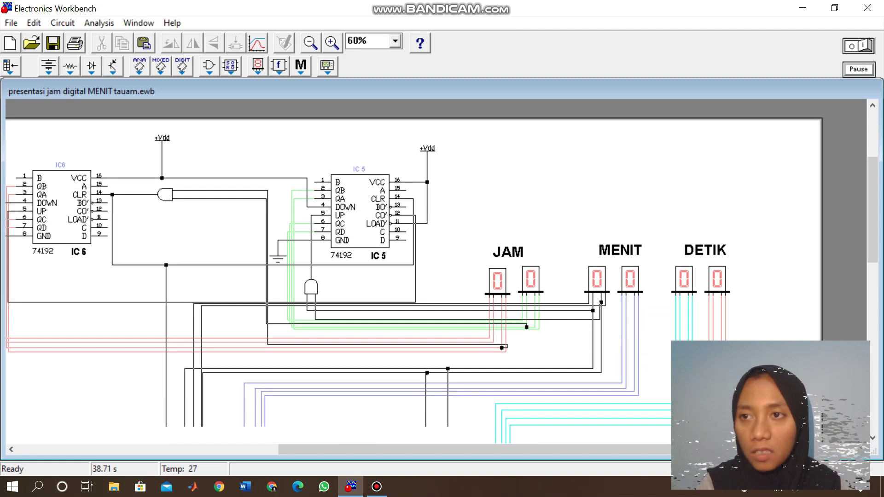
key(ctrl+g)
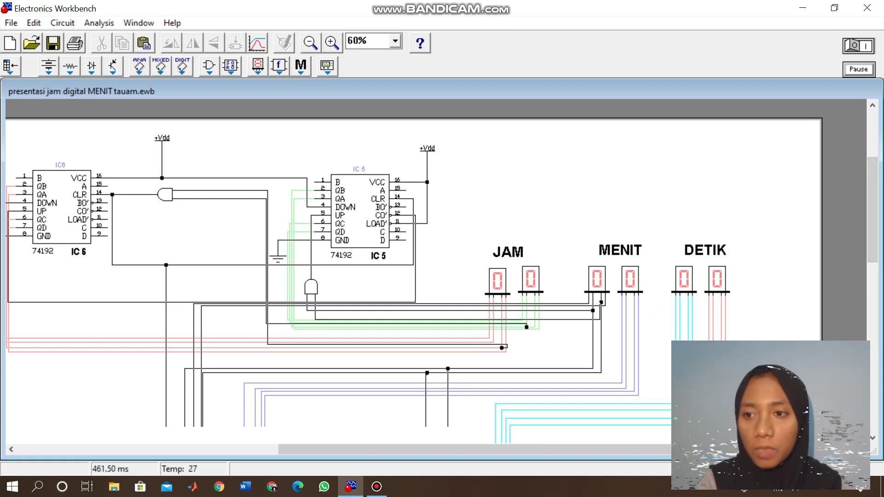
scroll(442, 271, down, 3)
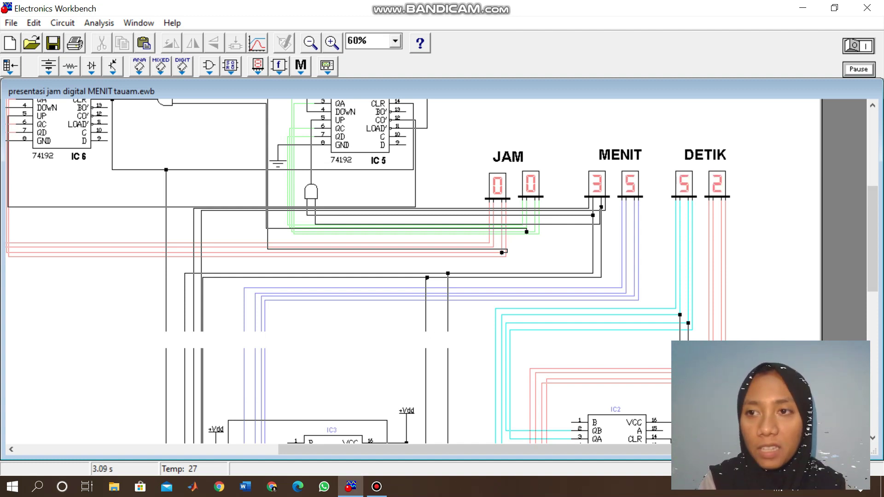
click(858, 47)
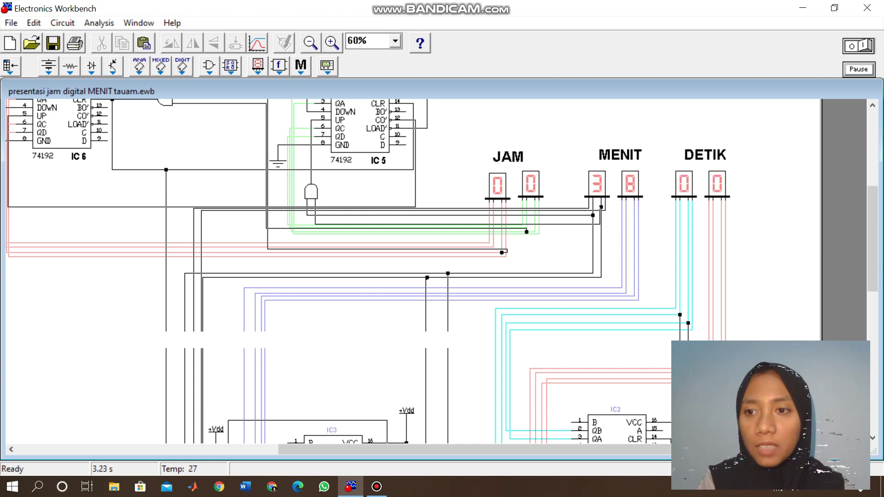
Set the frequency of the clock source below the [S] switch to 10000 Hz.
scroll(414, 271, down, 5)
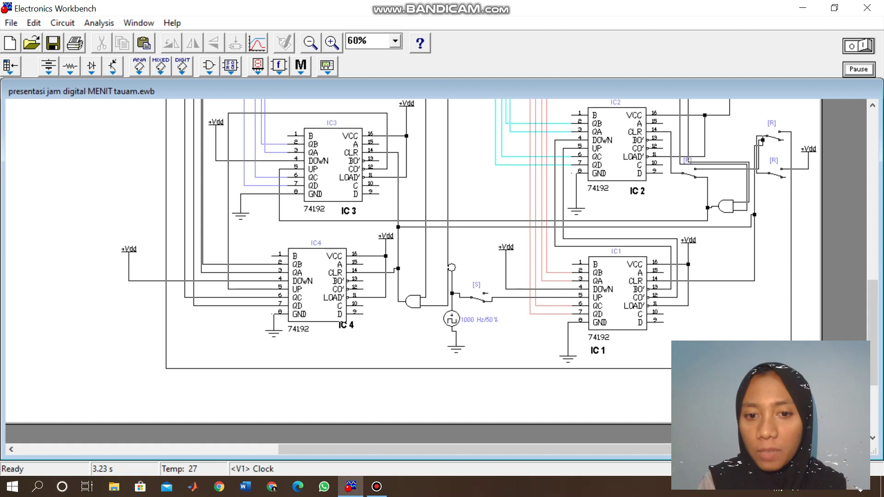
double_click(451, 319)
click(417, 174)
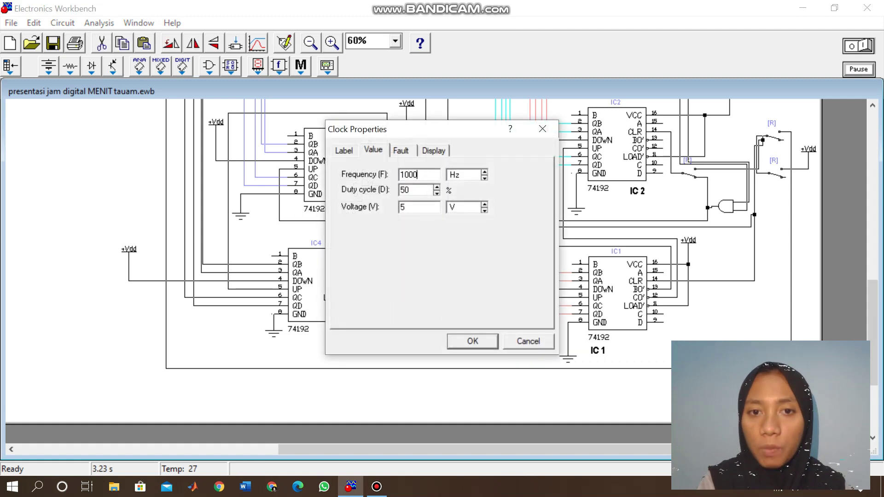
text(0)
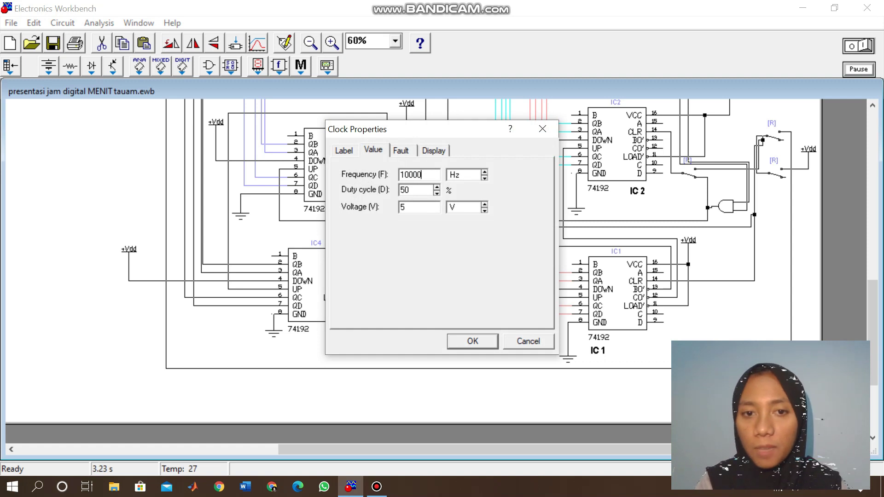
key(Return)
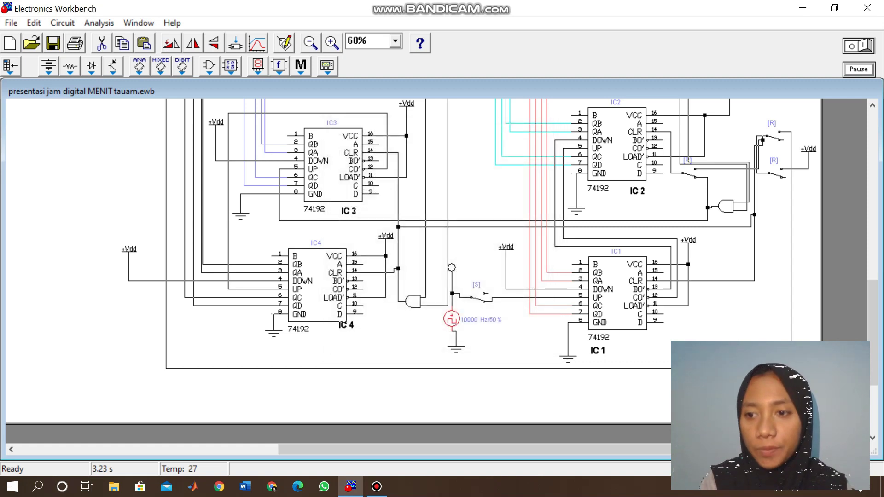
Run the simulation with the 10000 Hz clock to check the counting speed of the displays, and stop it.
drag(872, 333, 872, 214)
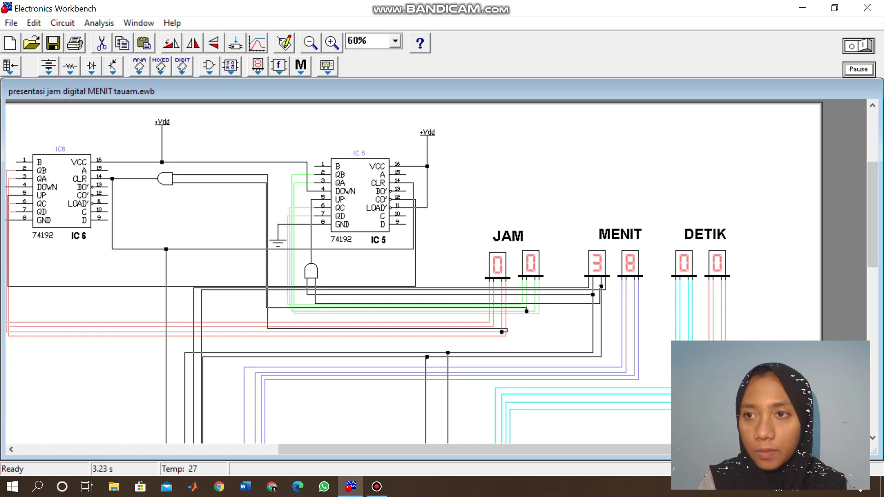
key(ctrl+g)
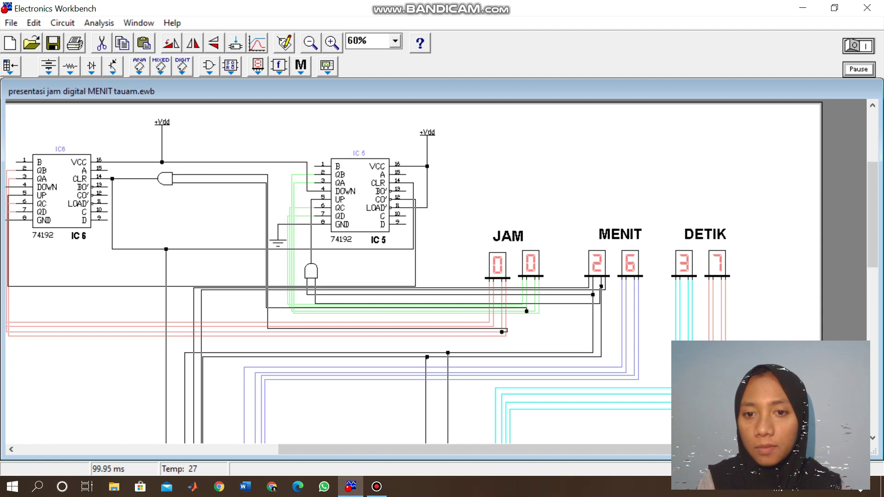
key(ctrl+t)
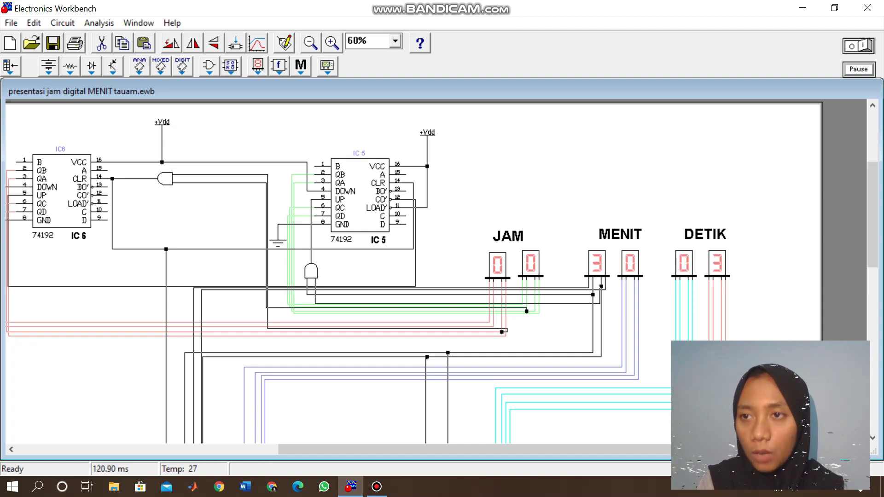
Raise the clock source's frequency to 100000 Hz.
drag(872, 215, 872, 337)
key(Escape)
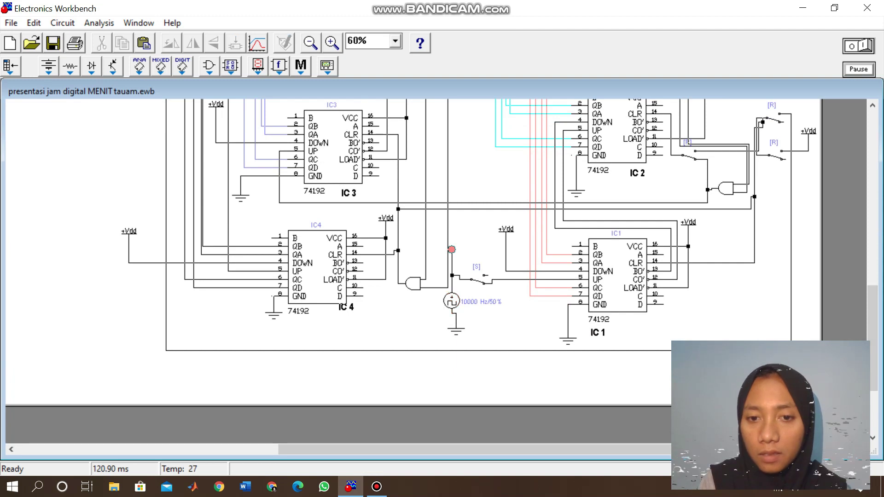
double_click(451, 301)
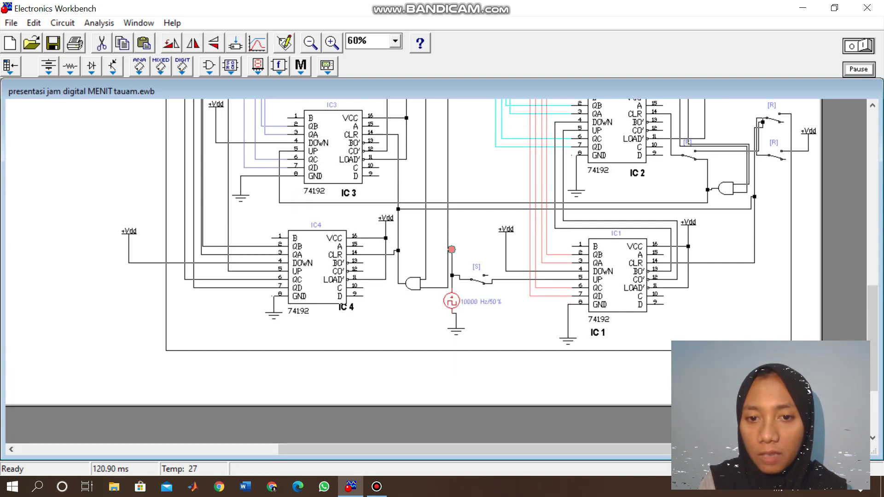
click(422, 175)
text(00000)
key(Return)
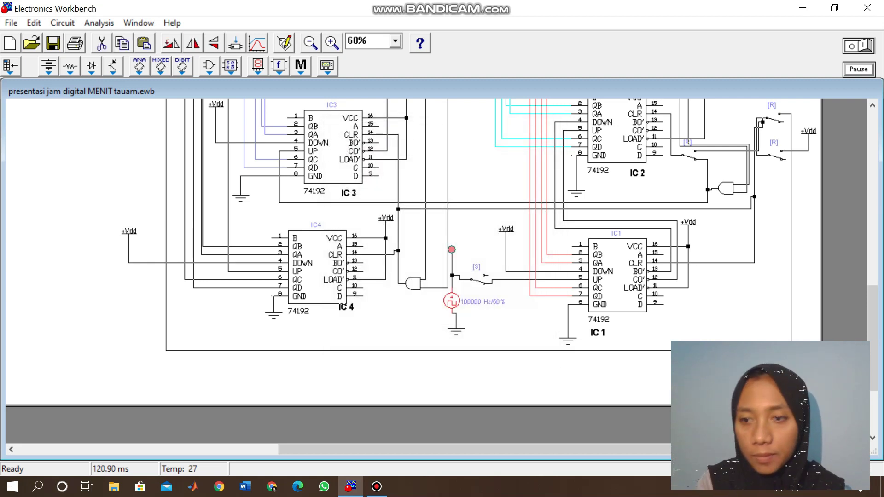
Run the simulation with the 100000 Hz clock and watch the JAM, MENIT and DETIK displays.
drag(872, 338, 872, 199)
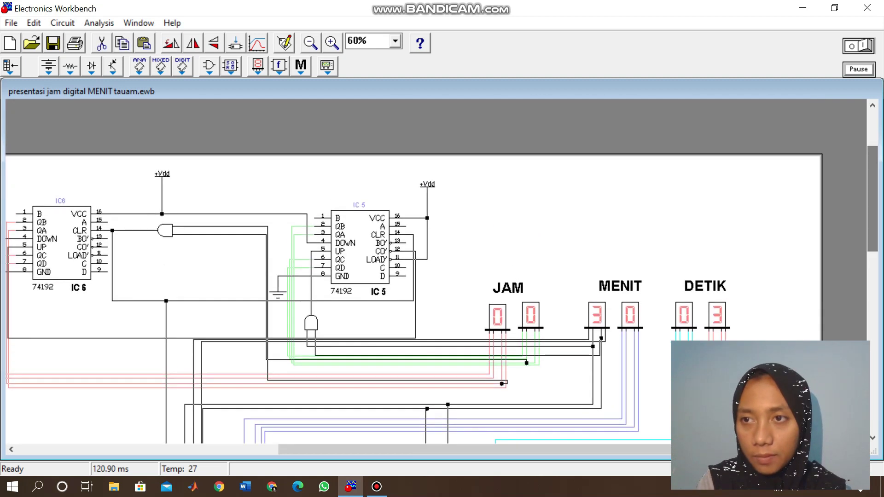
click(859, 46)
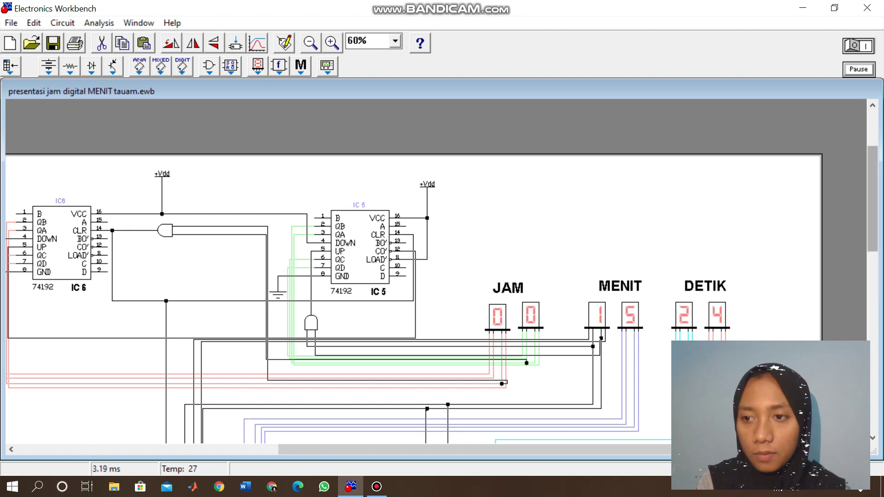
scroll(413, 299, down, 3)
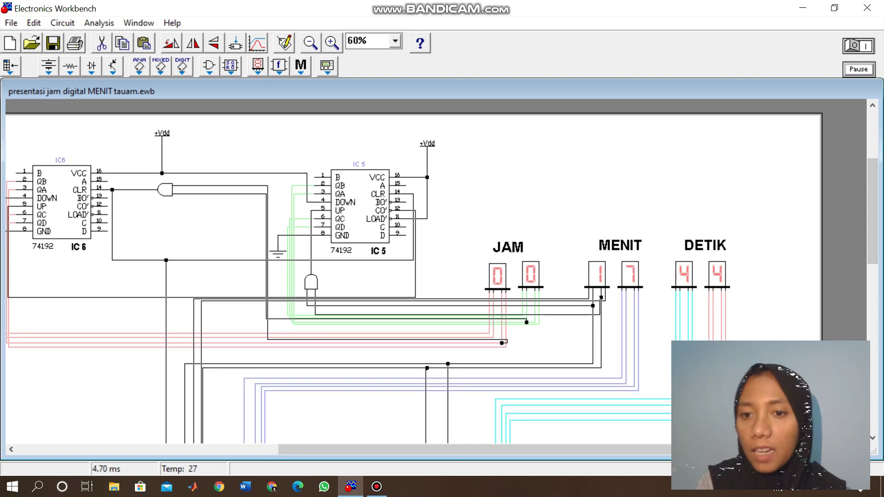